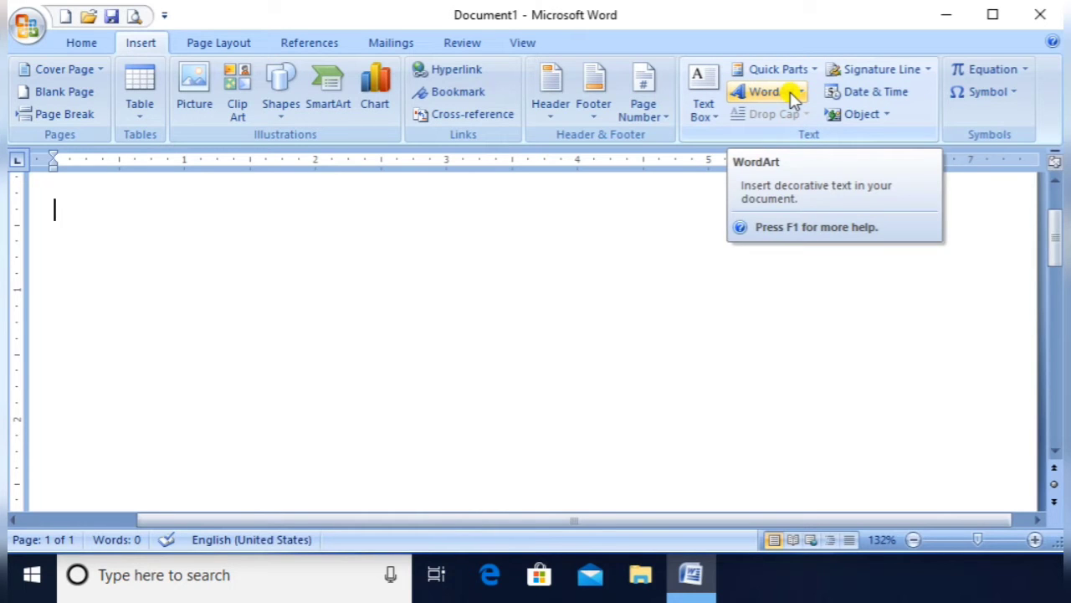
- Insert WordArt in the light-blue wavy style with the dark-blue shadow, containing the text "COmputer Knowledge Centre"
click(774, 97)
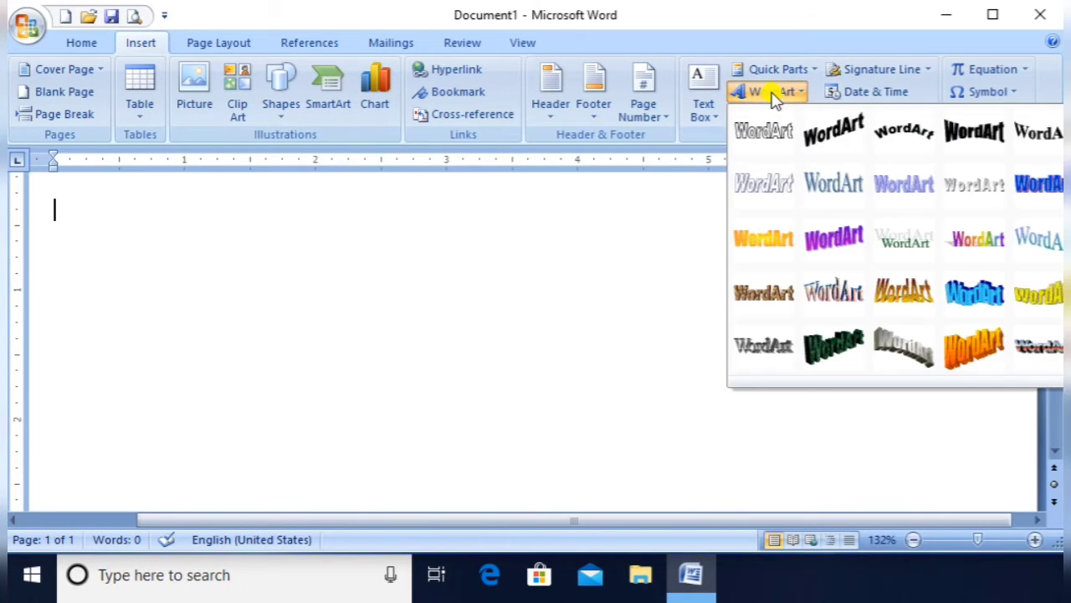
click(968, 303)
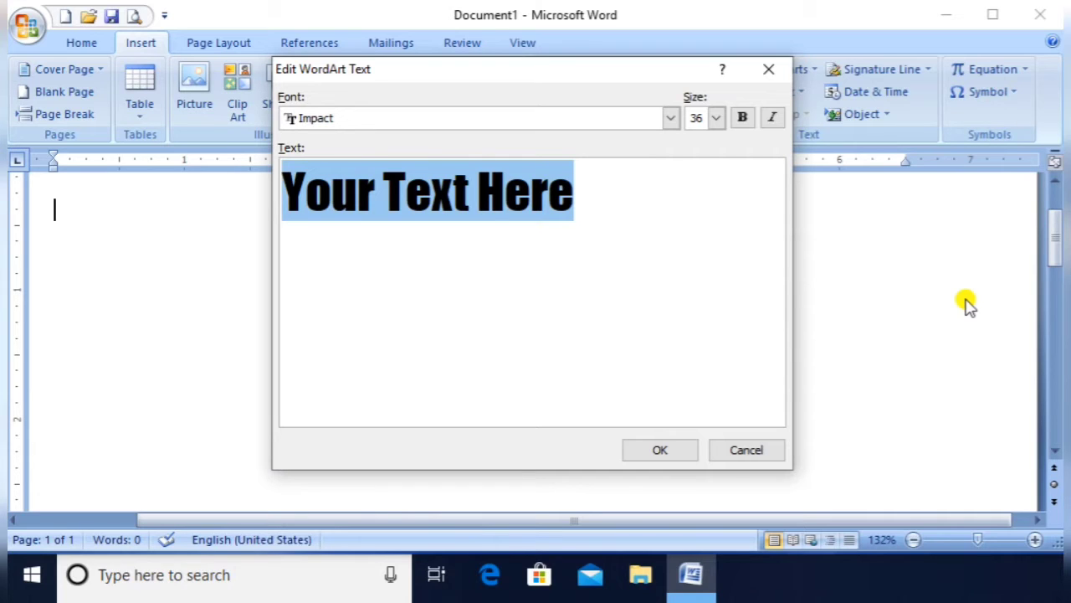
text(C)
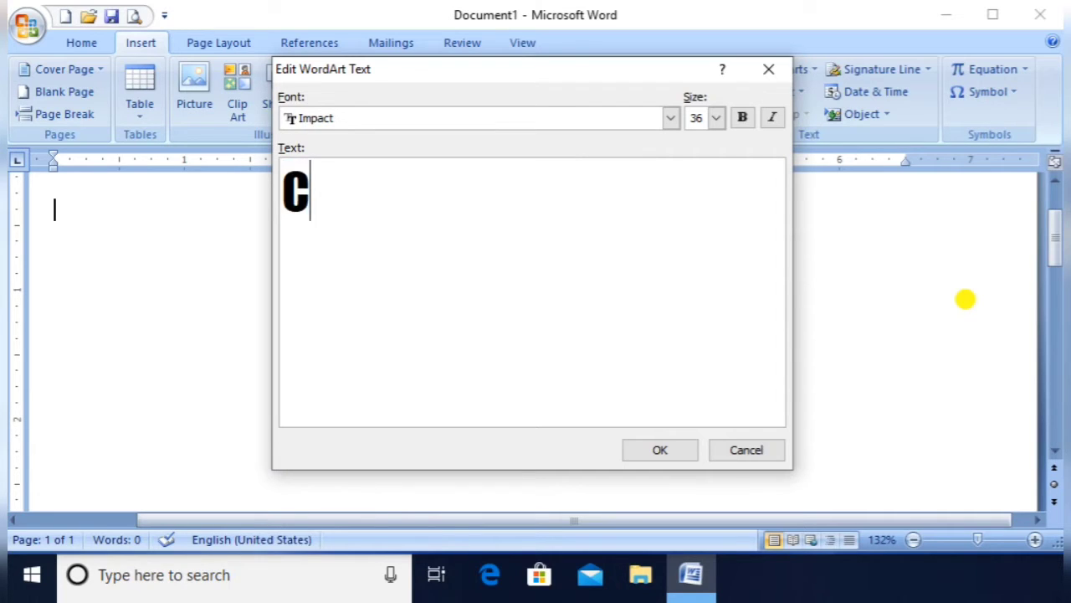
text(Omputer)
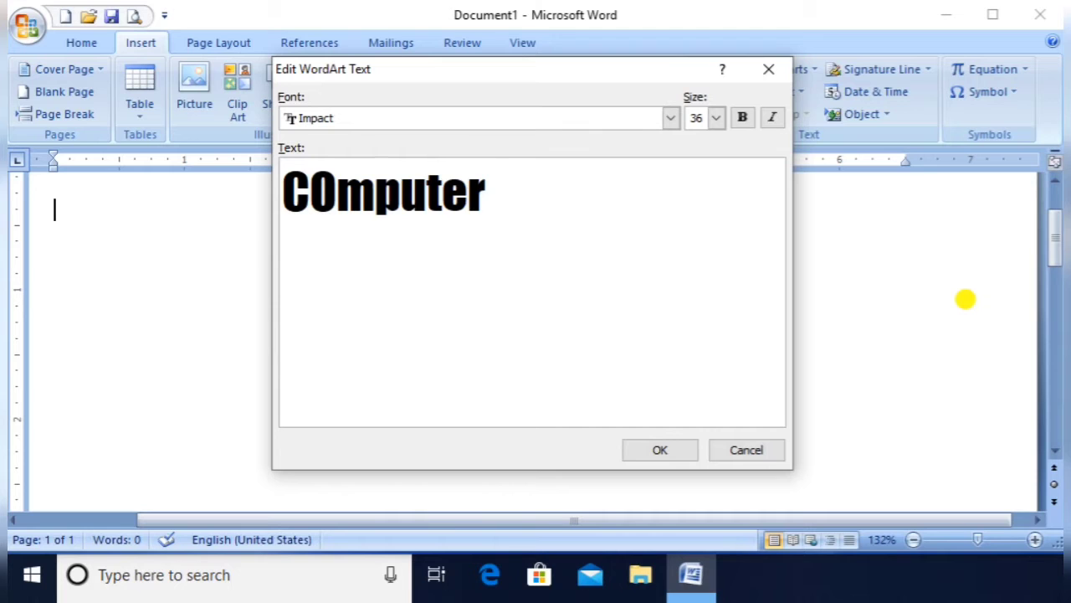
text( Knowl)
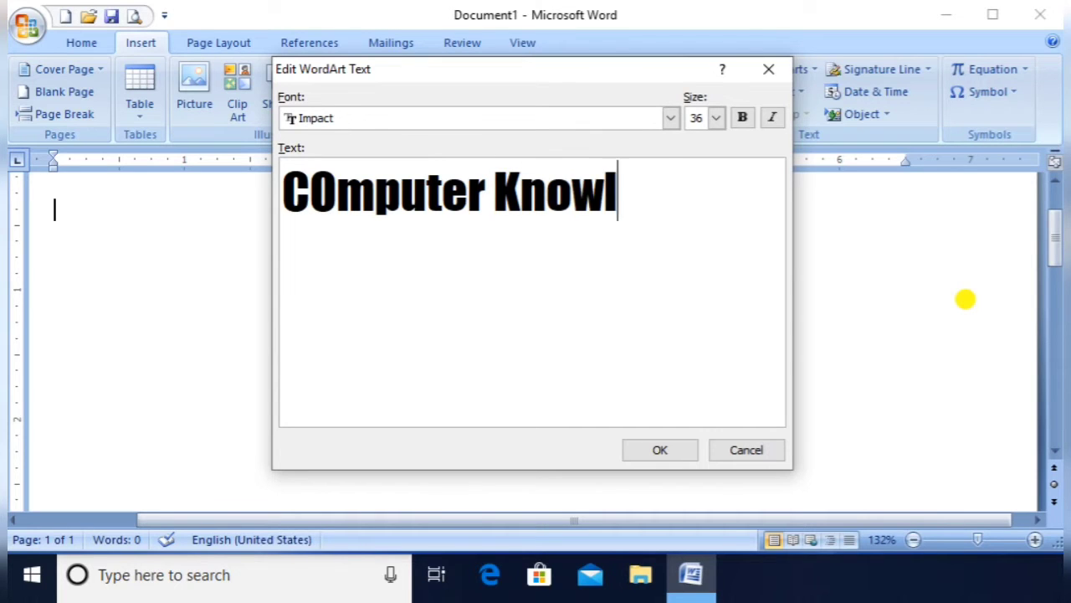
text(edge Centre)
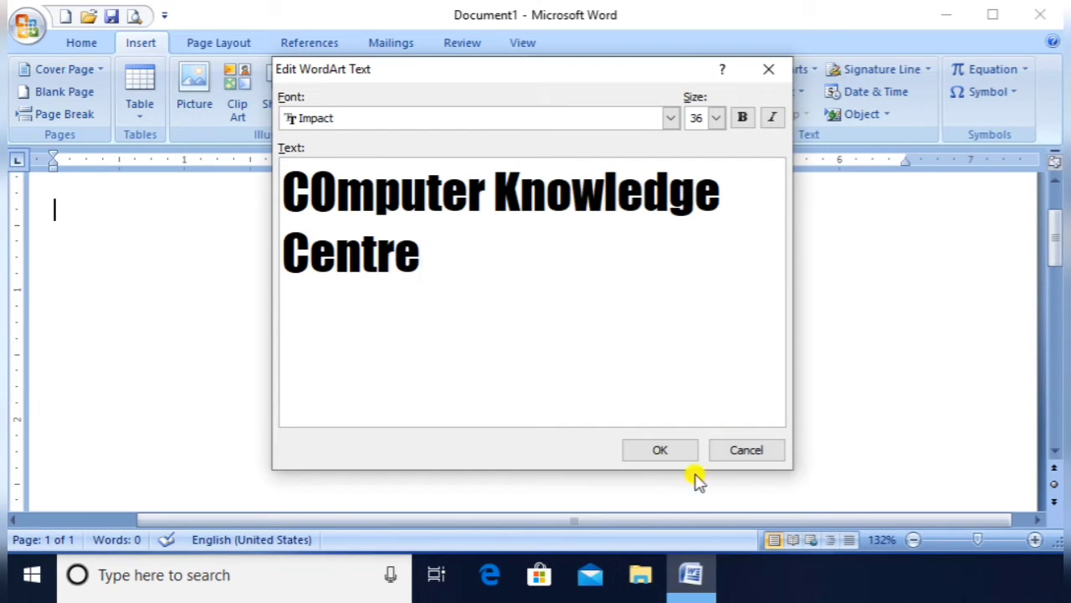
click(661, 450)
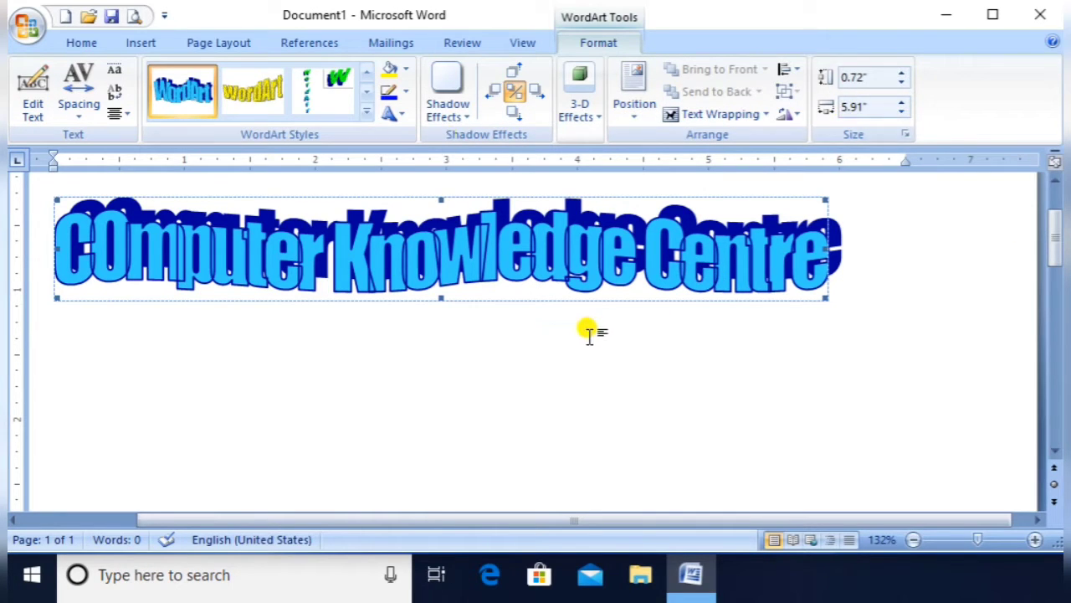
click(320, 360)
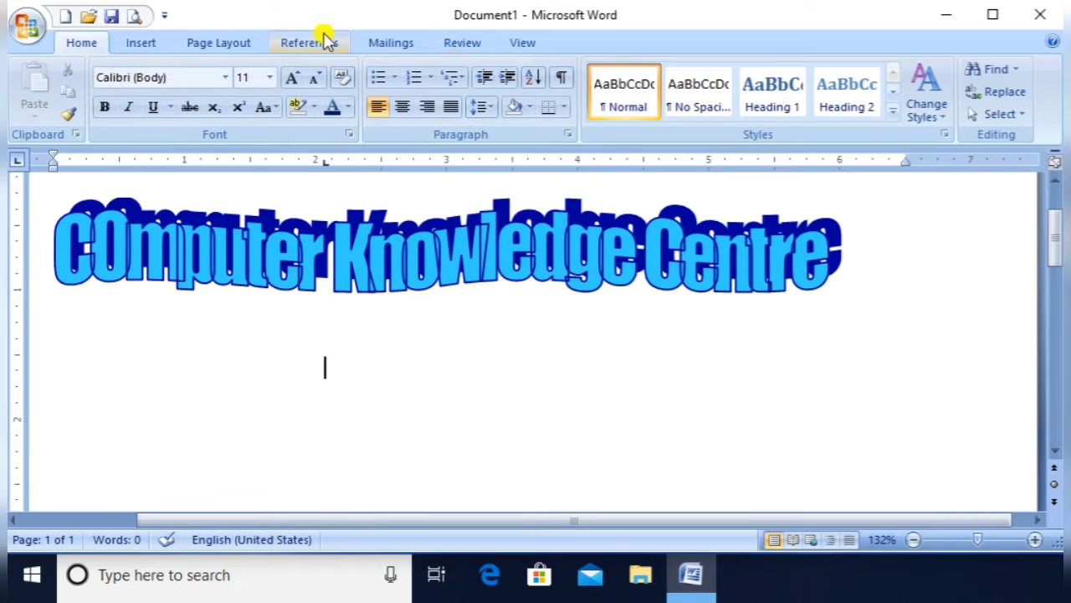
- Correct the WordArt's text to "Computer Knowledge Centre" by replacing the capital O with a lowercase o
click(441, 235)
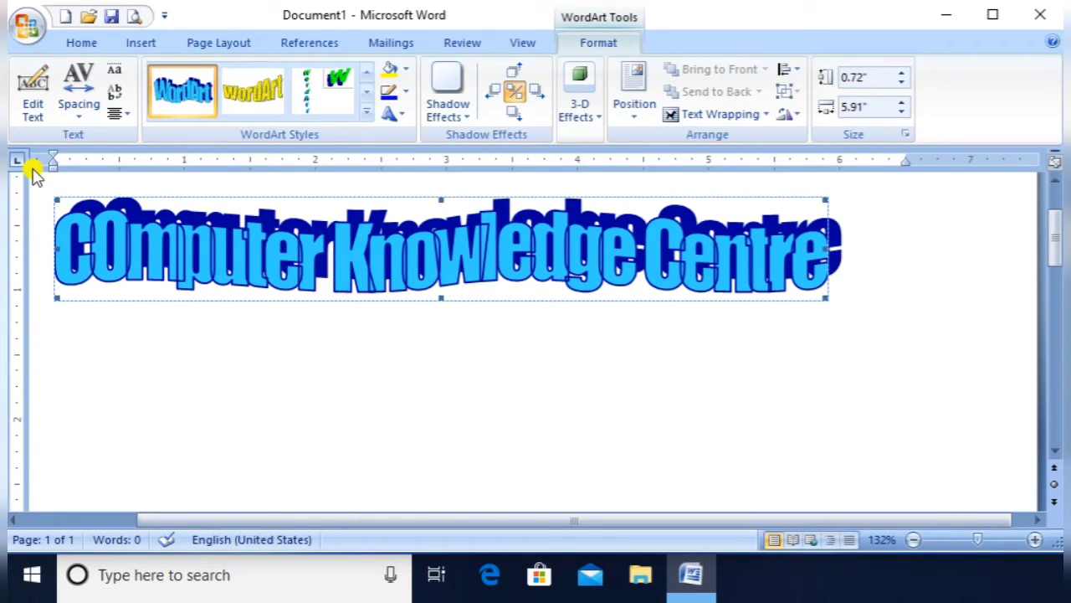
click(34, 109)
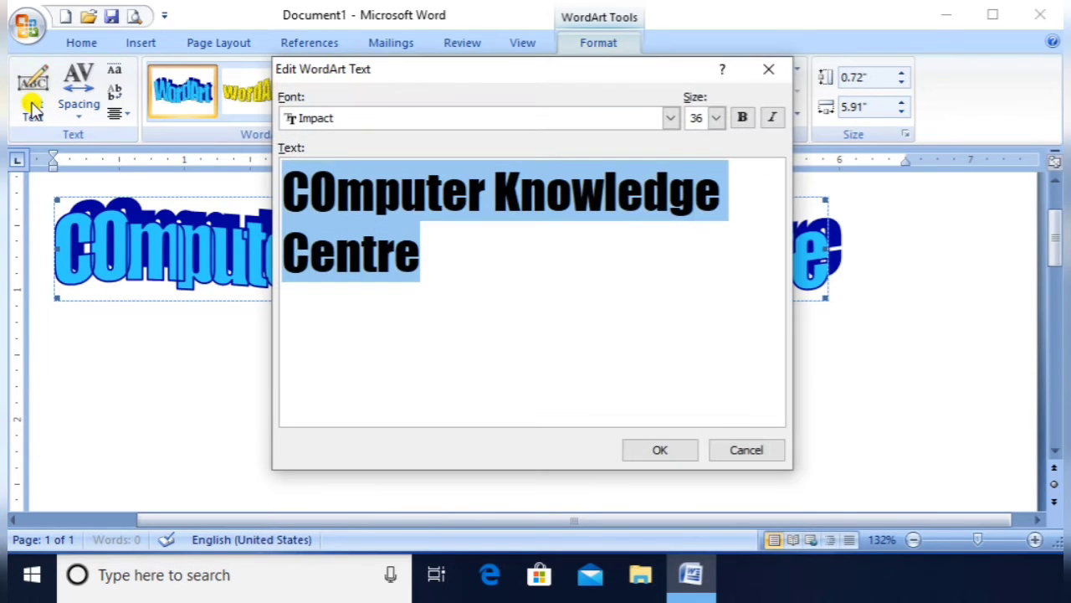
click(324, 194)
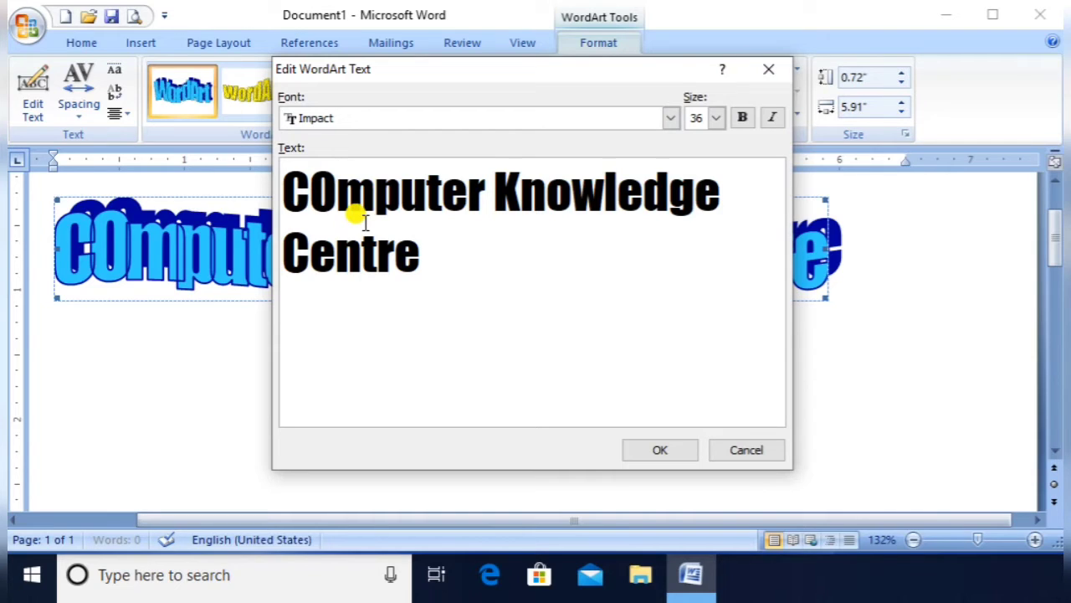
key(BackSpace)
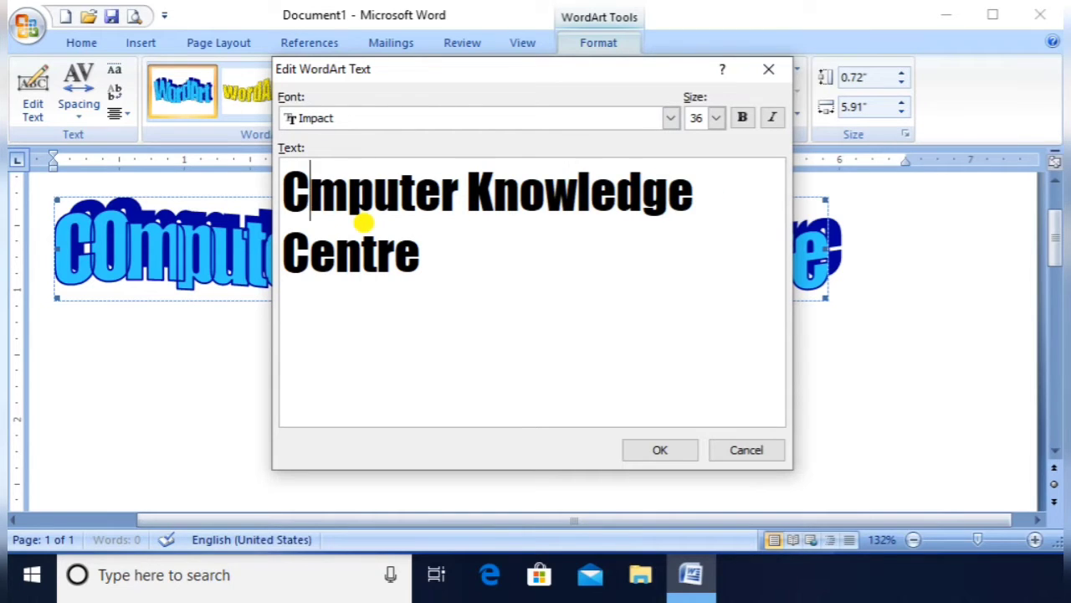
text(o)
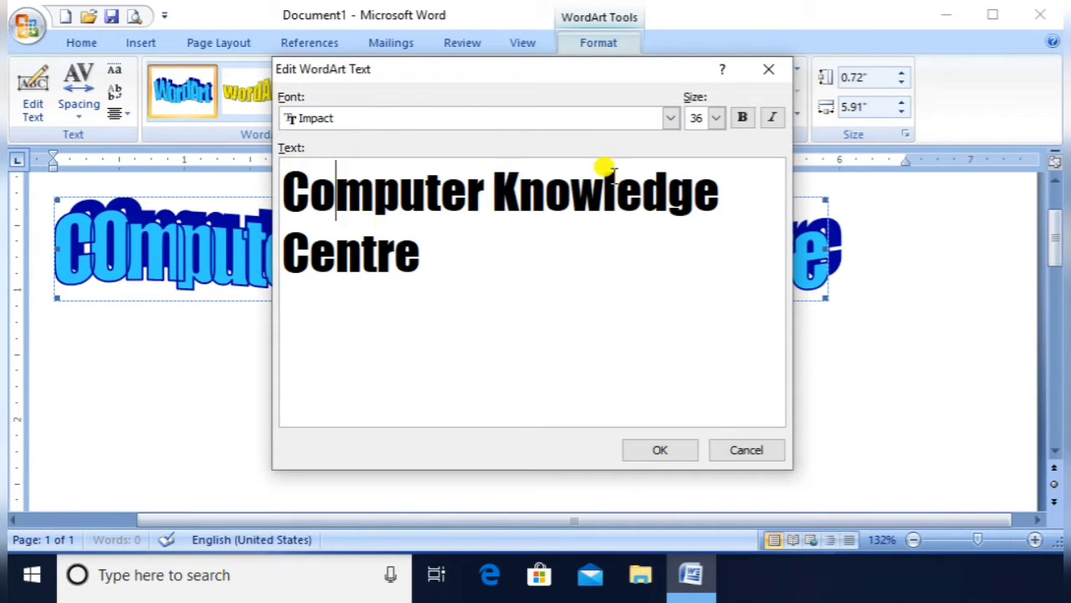
click(645, 451)
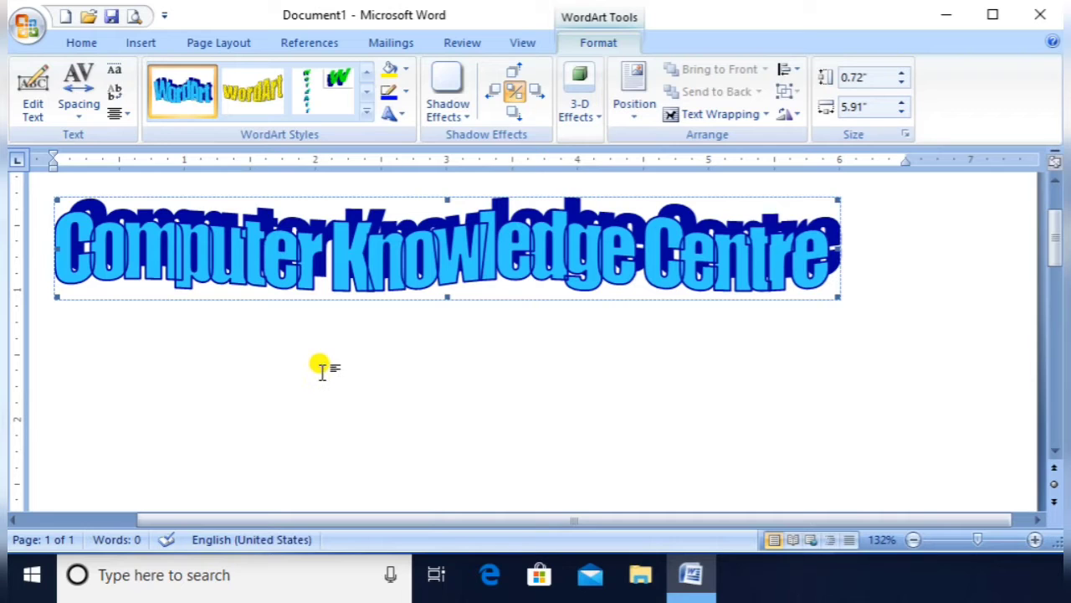
- Try Very Loose character spacing on the WordArt and settle on Normal spacing
click(81, 111)
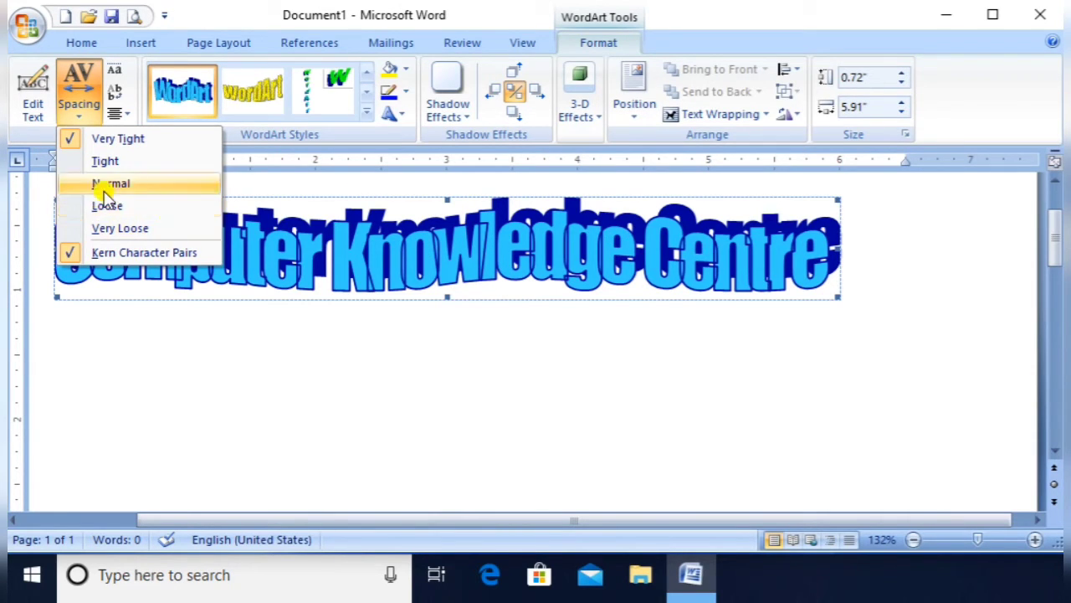
click(122, 228)
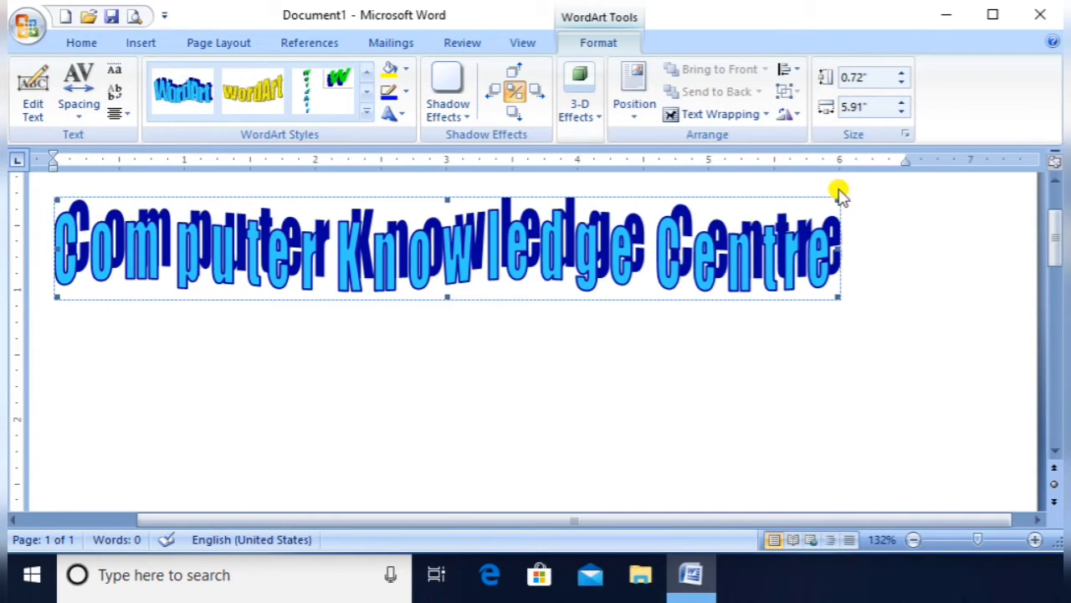
click(83, 107)
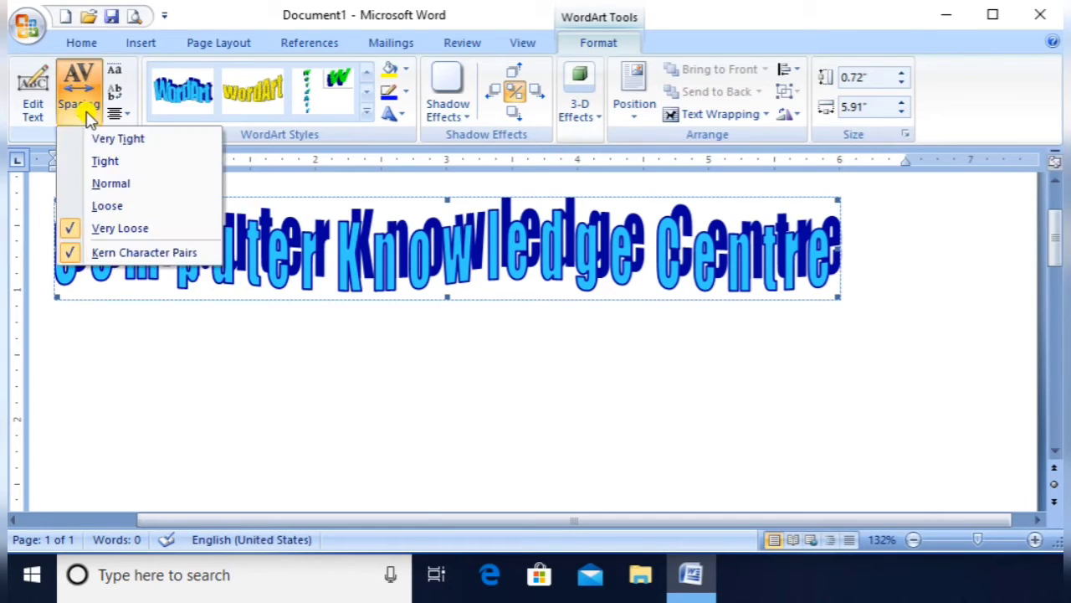
click(113, 184)
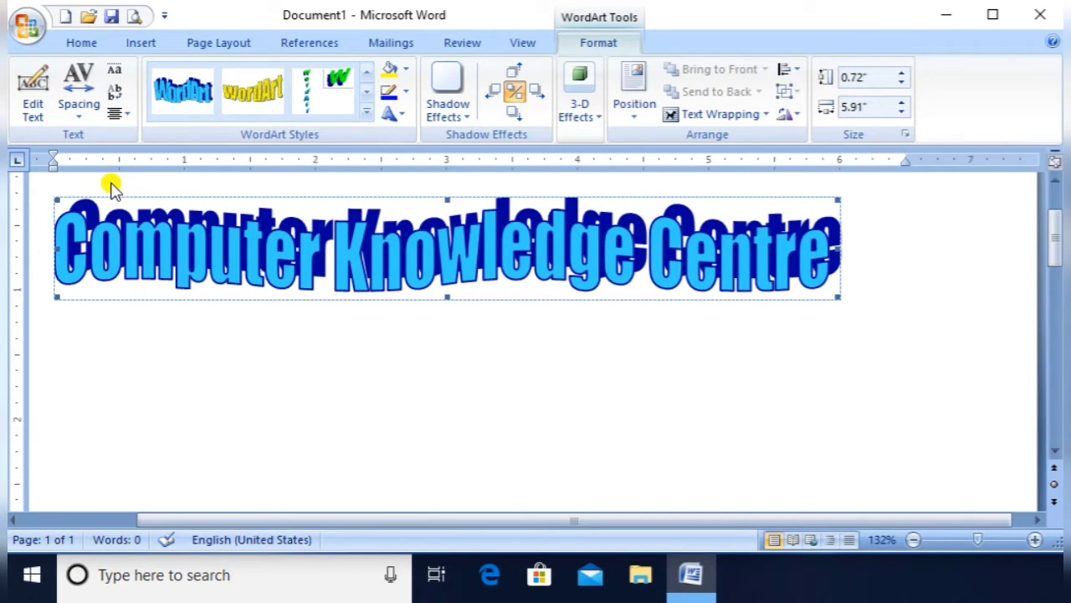
- Apply the lavender, blue-outlined WordArt style with a soft shadow and switch even letter height on and back off
click(366, 110)
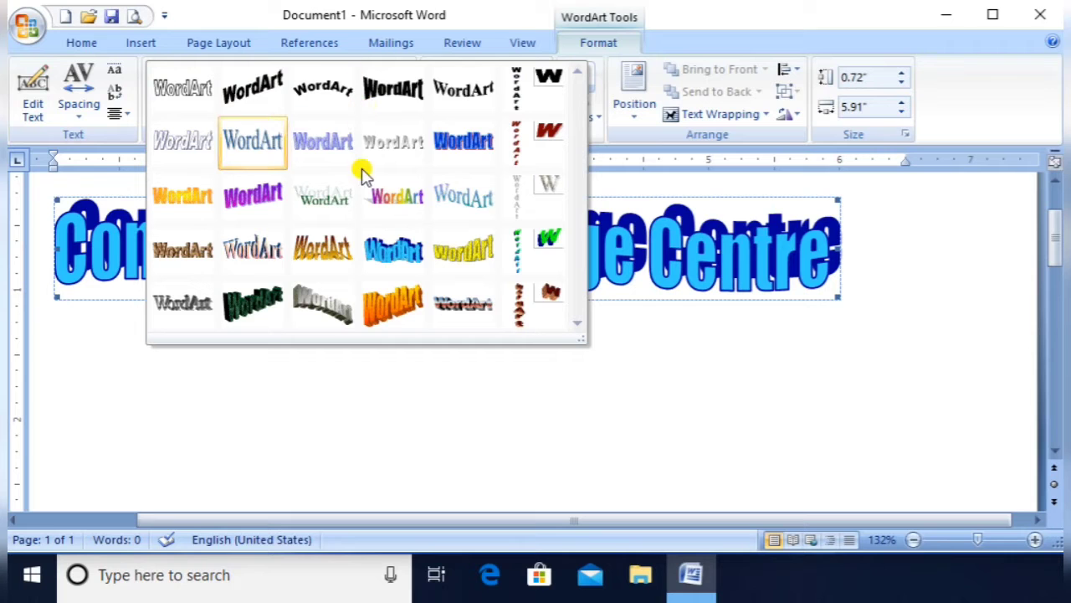
click(325, 146)
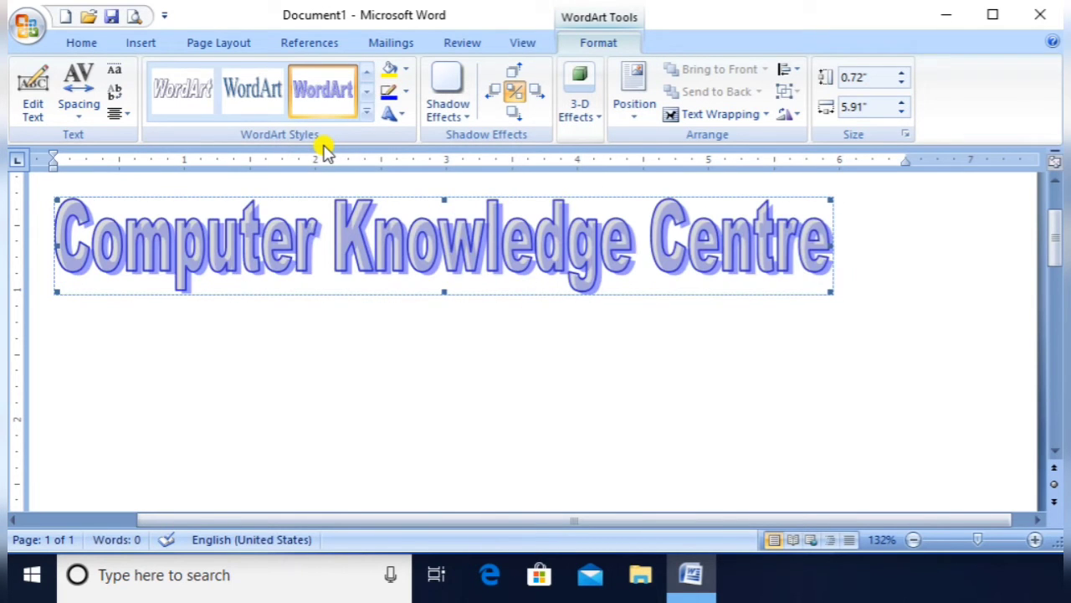
click(114, 77)
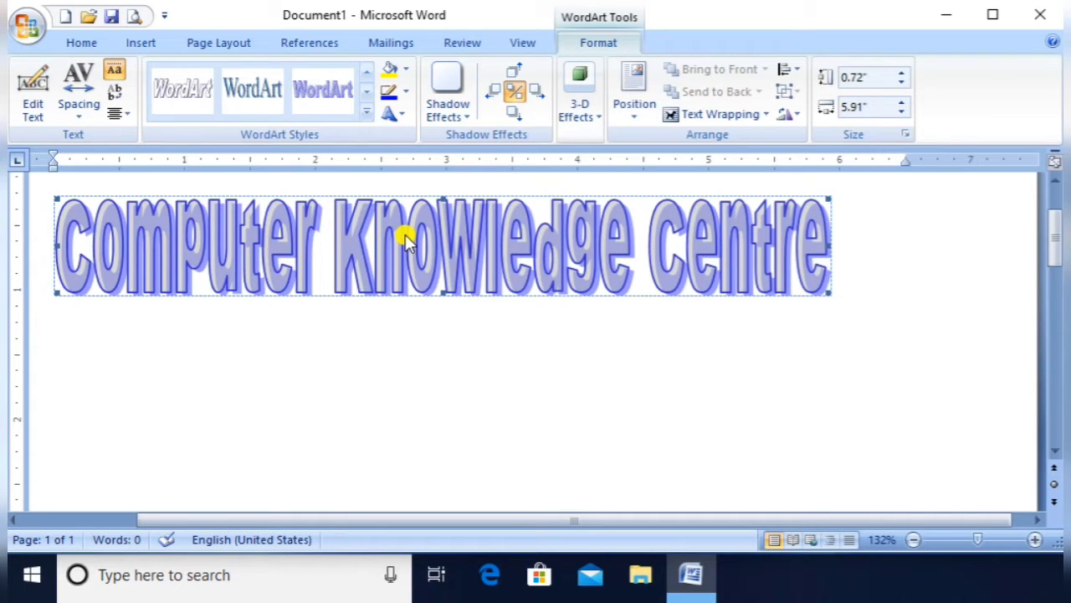
click(114, 74)
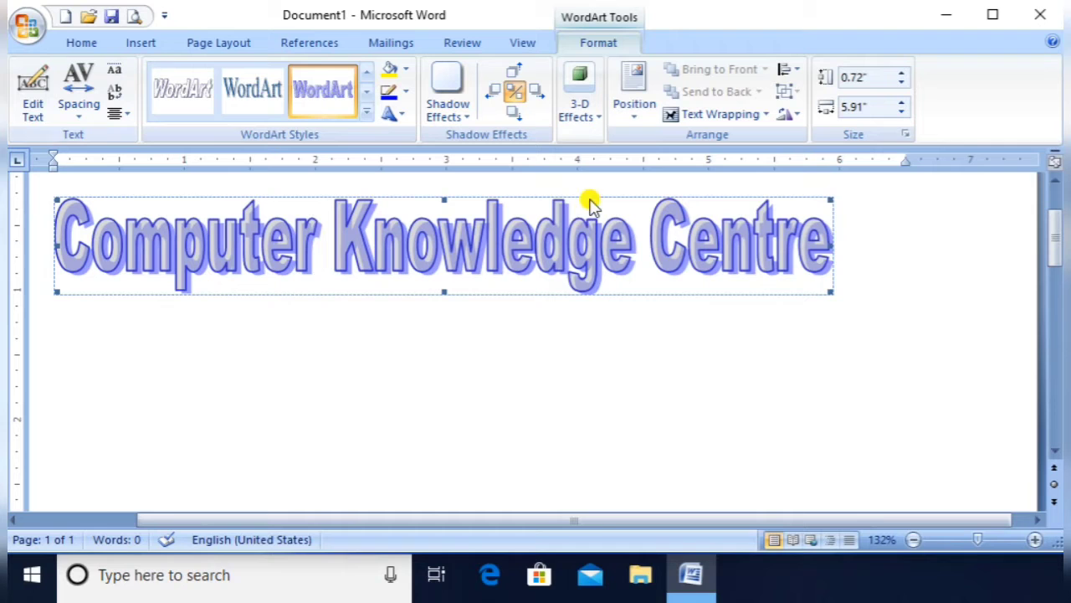
- Try vertical text on the WordArt and return it to horizontal
click(115, 94)
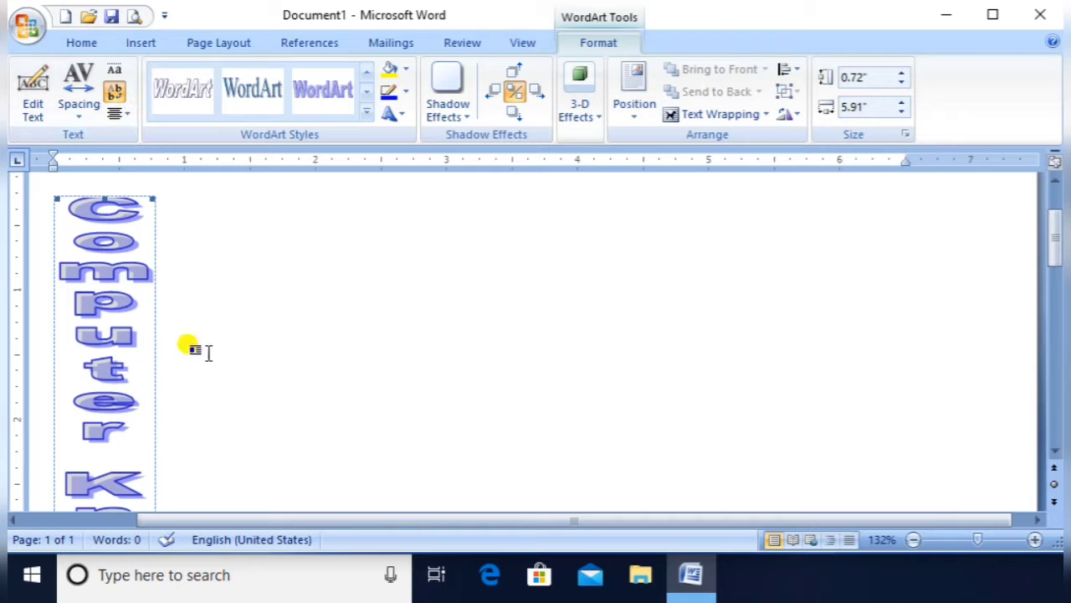
drag(1053, 247, 1052, 190)
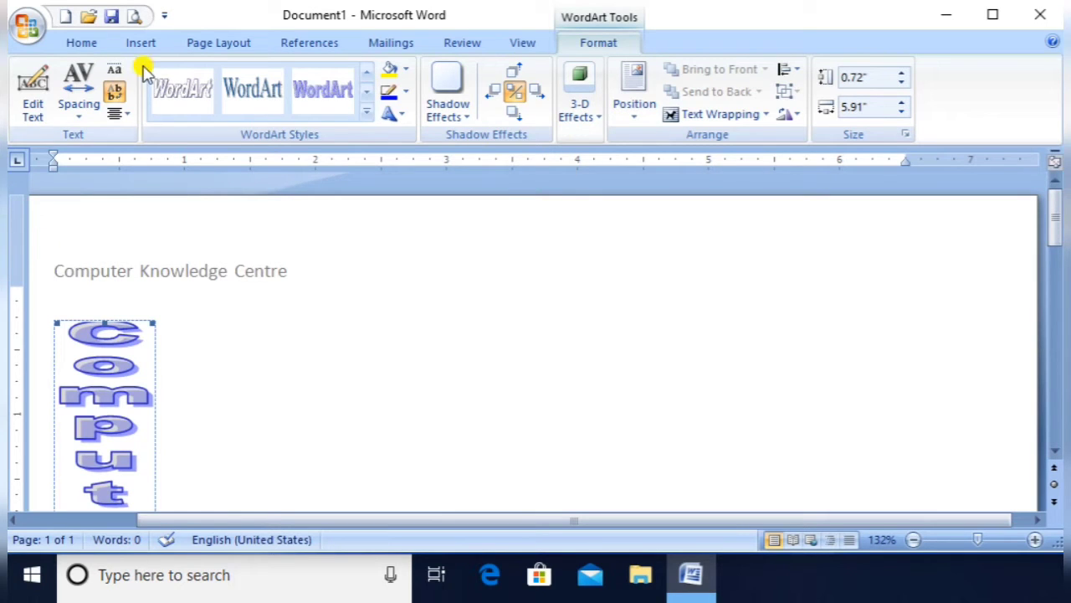
click(118, 97)
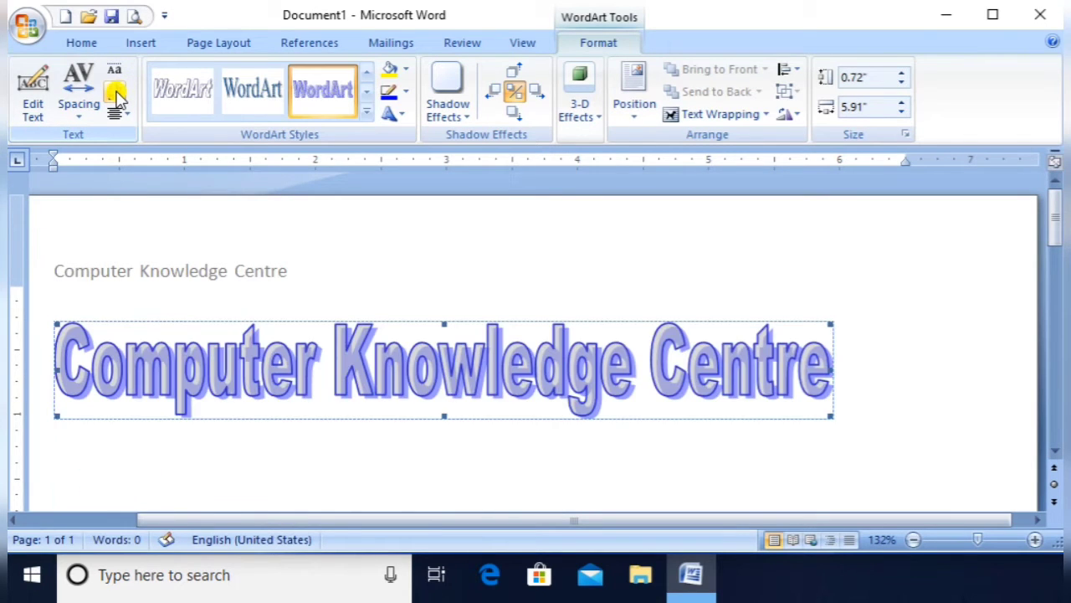
- Apply the orange slanted 3-D WordArt style and change its fill to the standard red
click(367, 111)
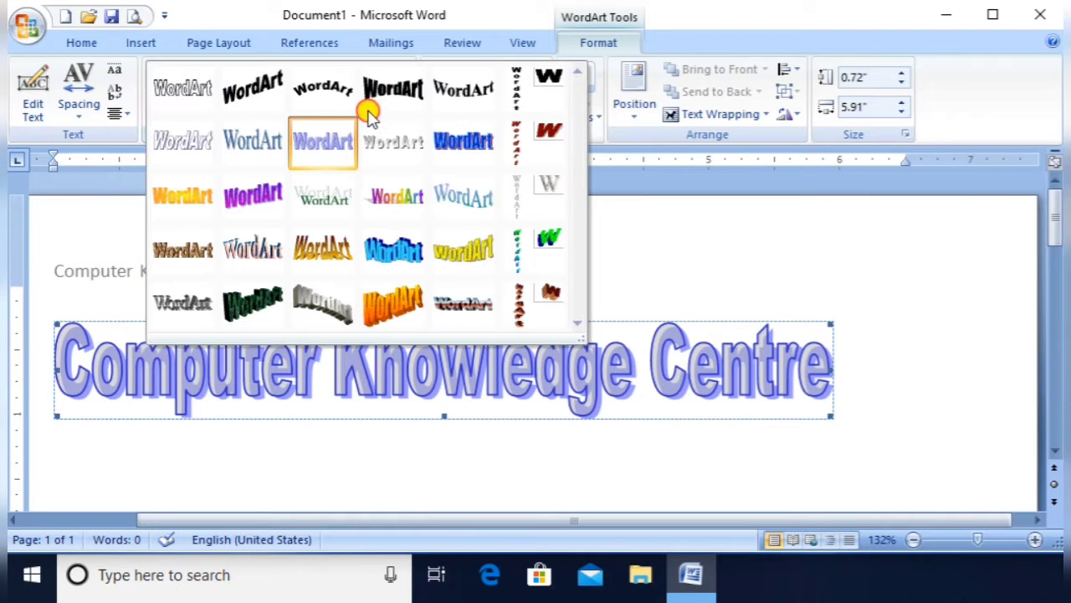
click(382, 312)
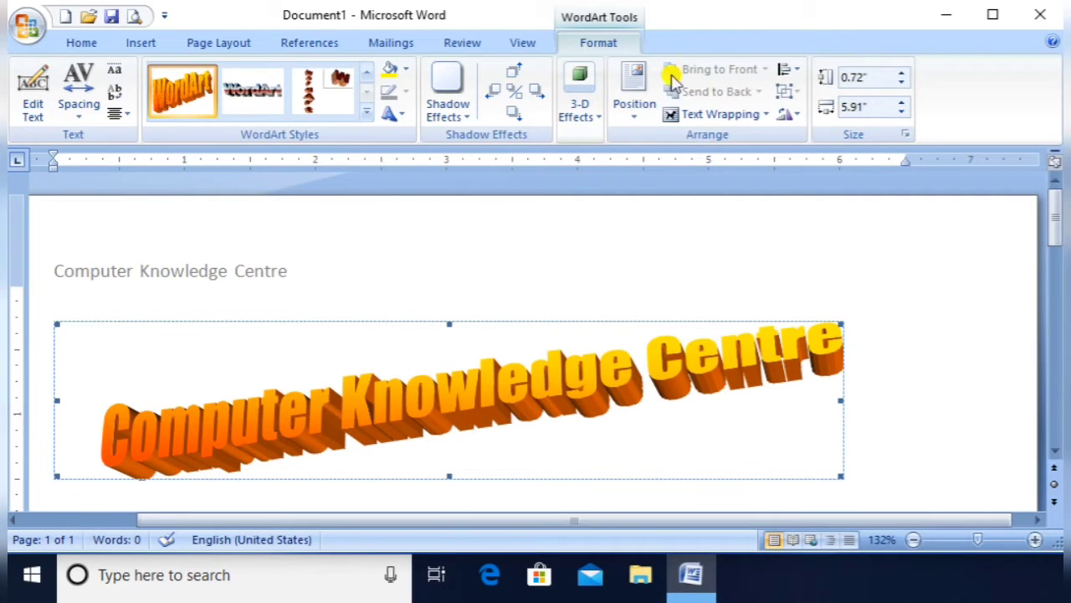
click(406, 72)
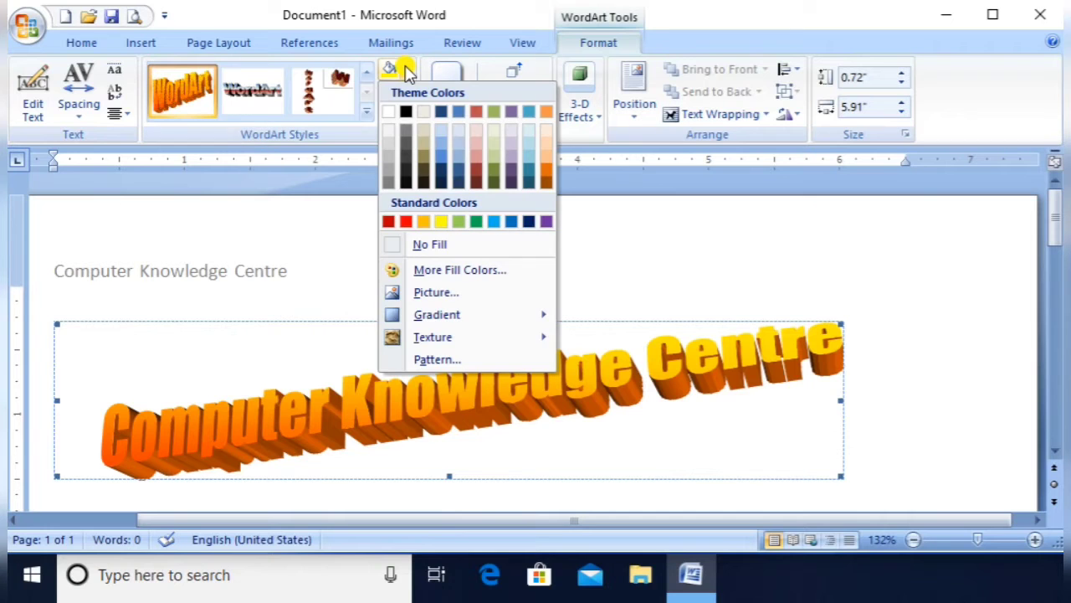
click(407, 221)
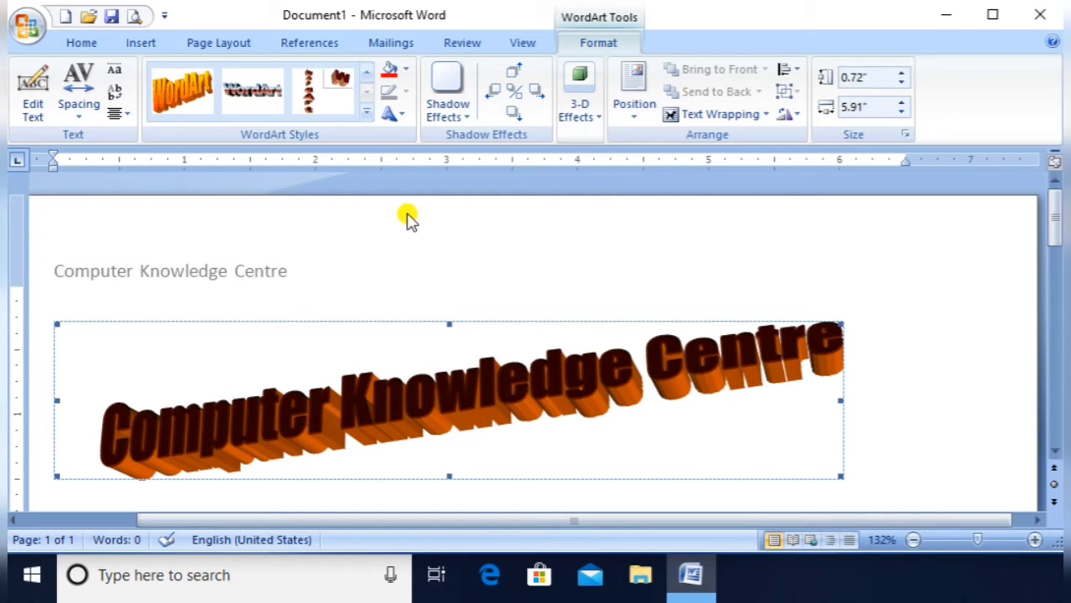
- Try a wave and a ring warp shape on the WordArt, settling on the warp with a bulging upper edge and flat base
click(390, 112)
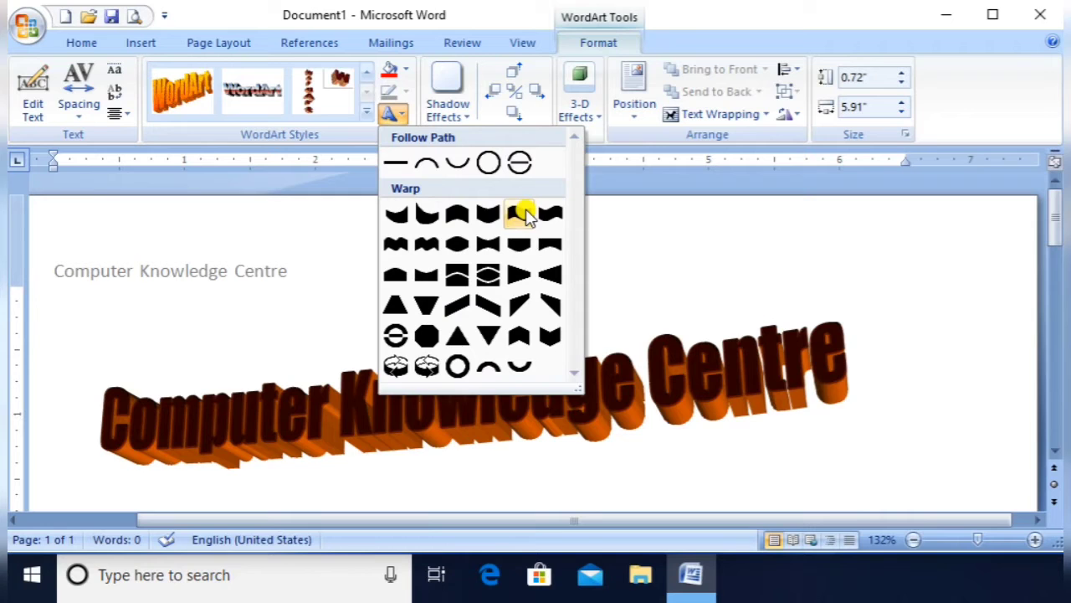
click(524, 213)
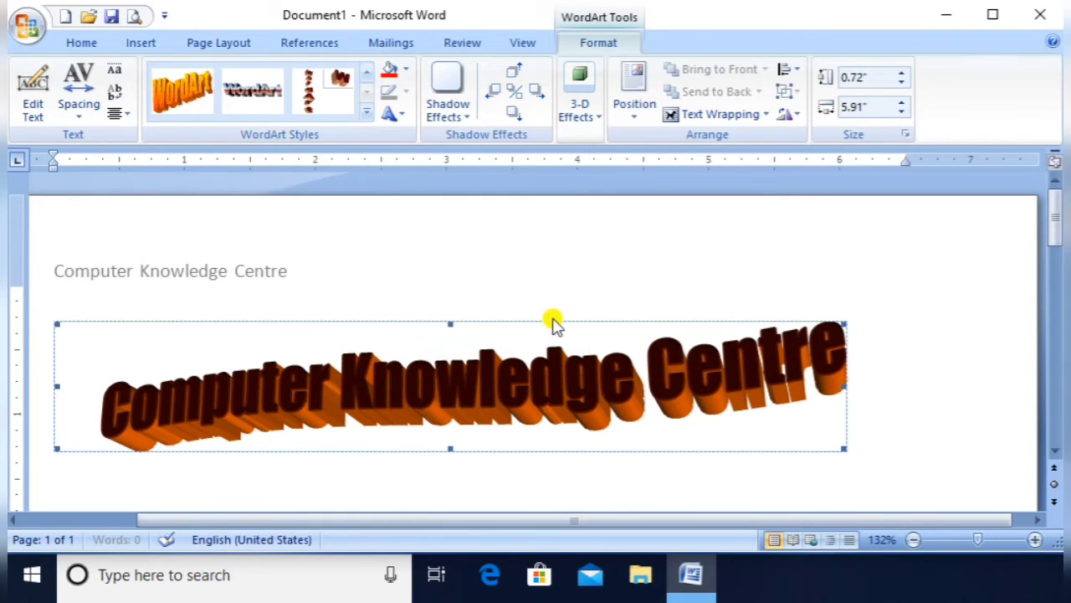
click(395, 114)
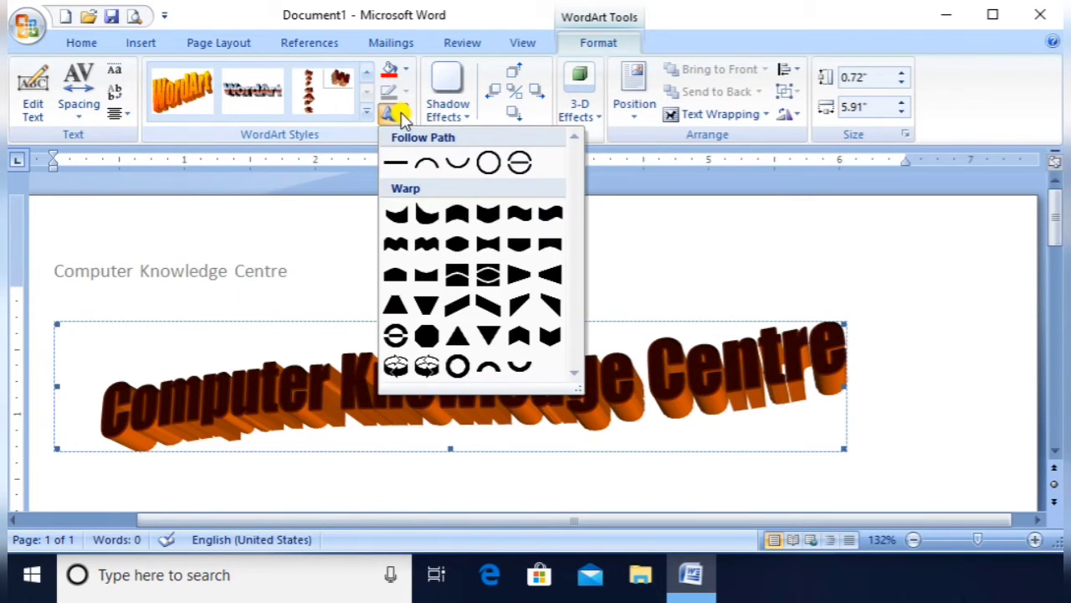
click(424, 363)
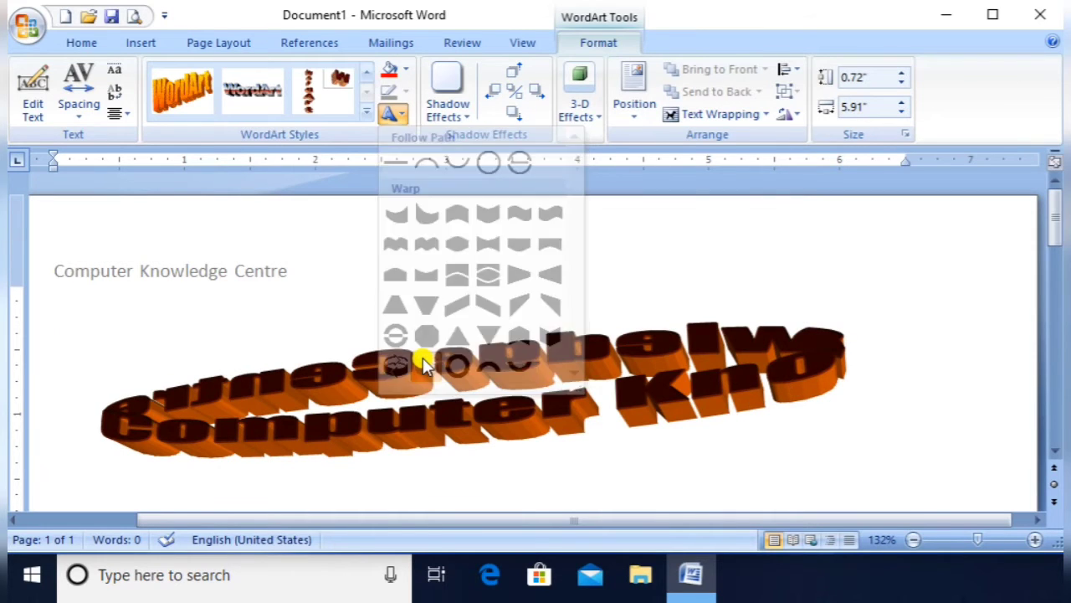
click(393, 115)
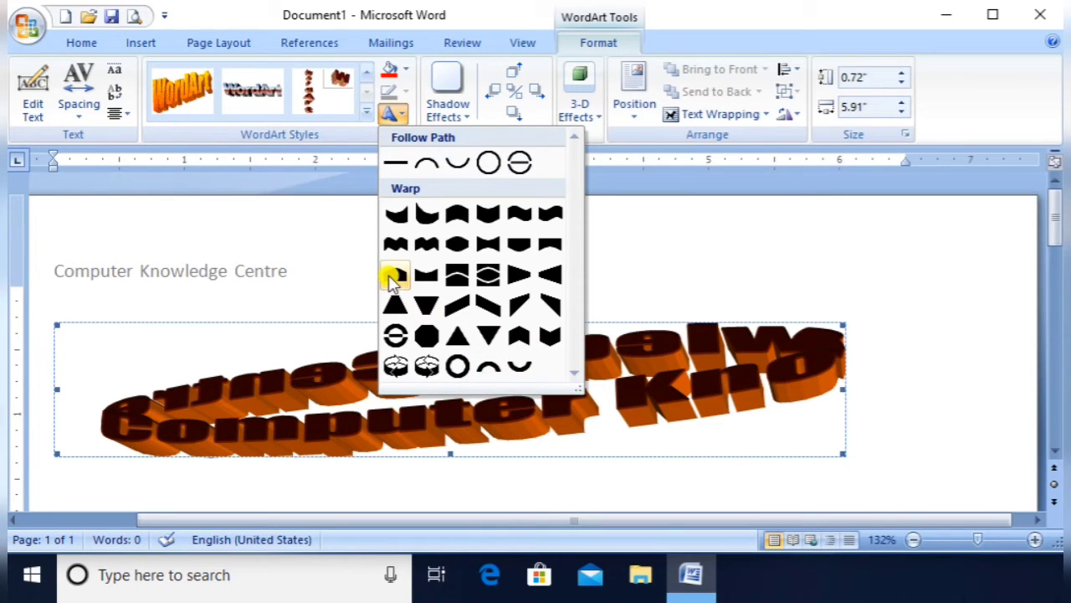
click(394, 278)
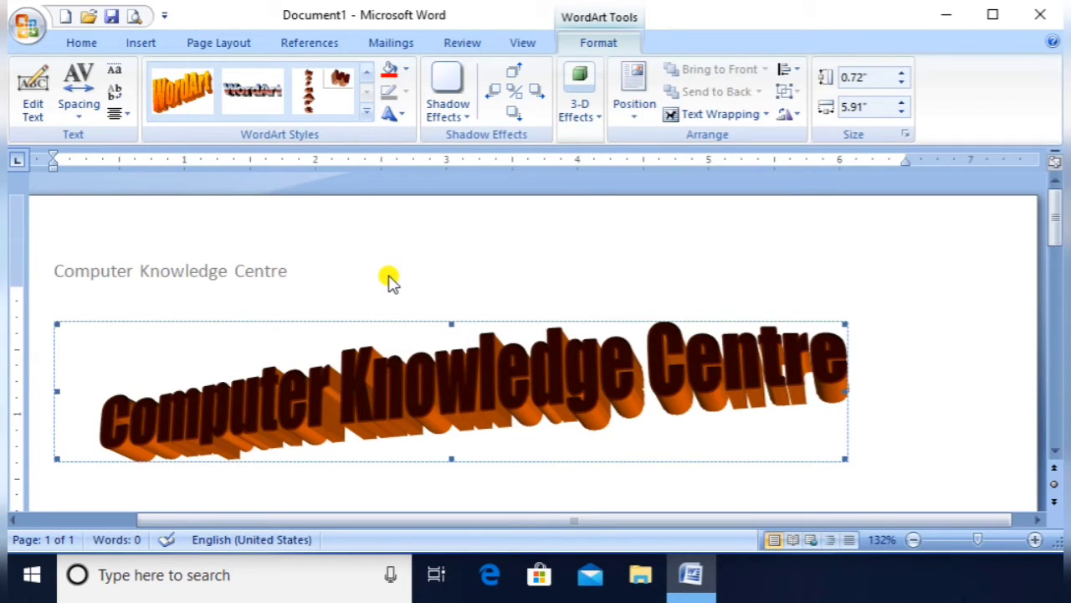
- Apply the drop shadow that falls up and to the right of the WordArt and colour it standard green
click(459, 113)
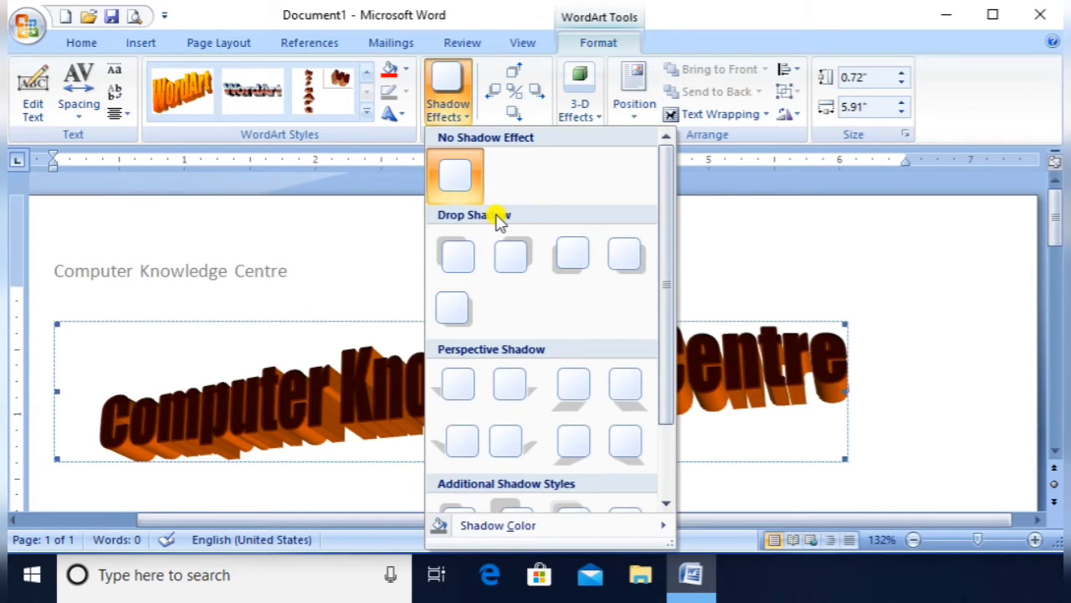
click(496, 258)
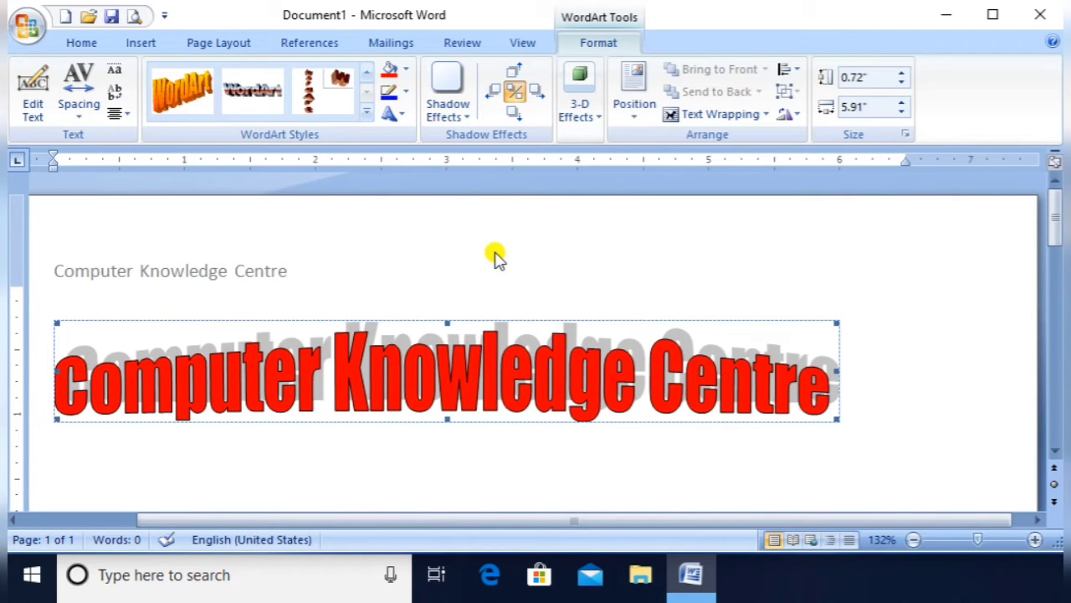
click(446, 118)
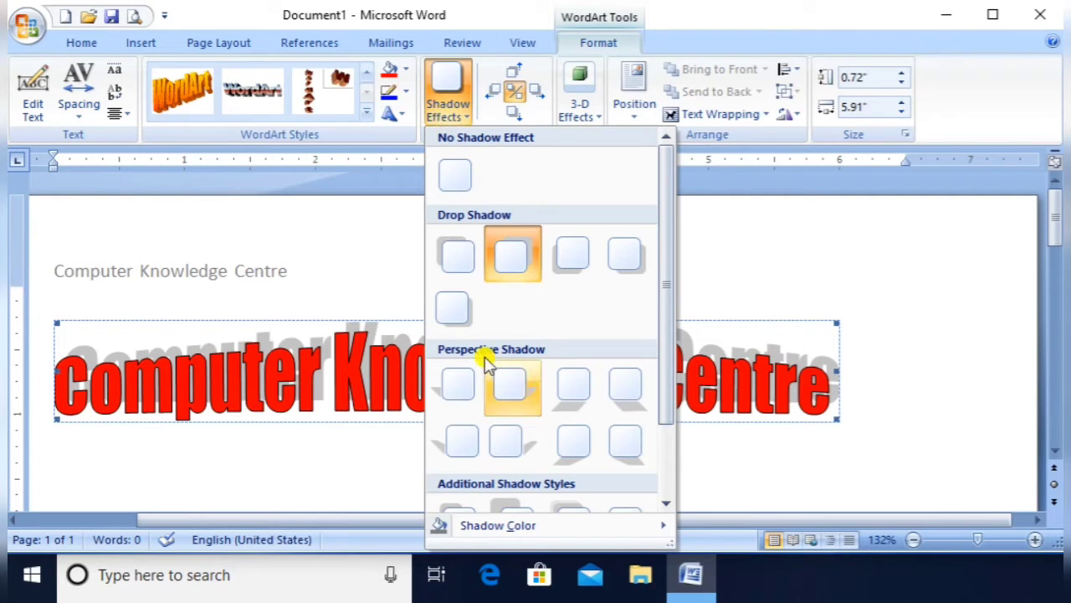
mouse_move(503, 533)
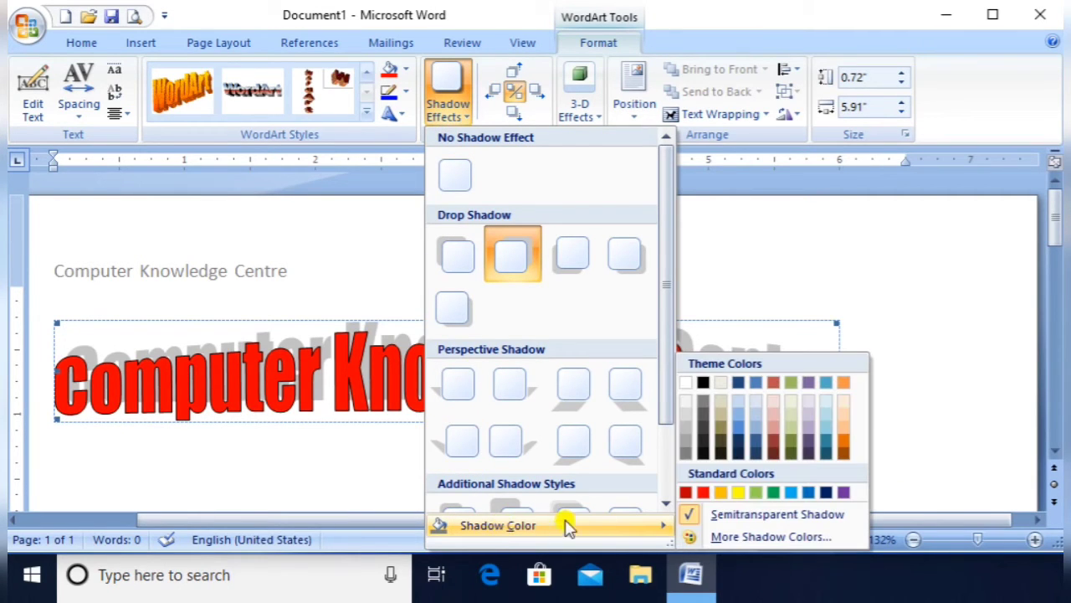
click(776, 493)
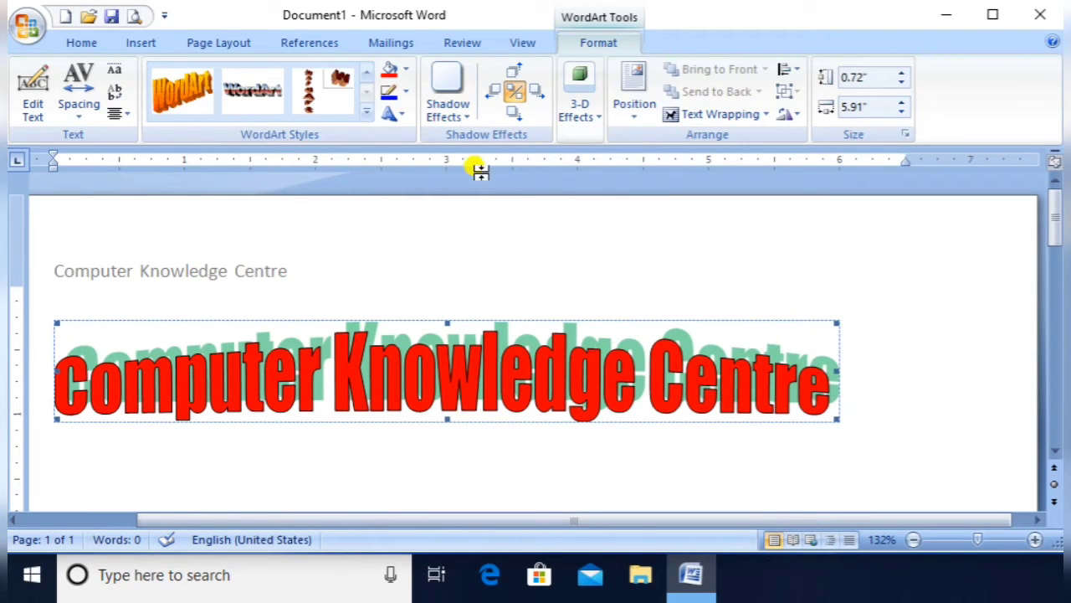
- Nudge the WordArt's shadow left, partly back to the right, and further up so it falls above and left of the letters
click(540, 98)
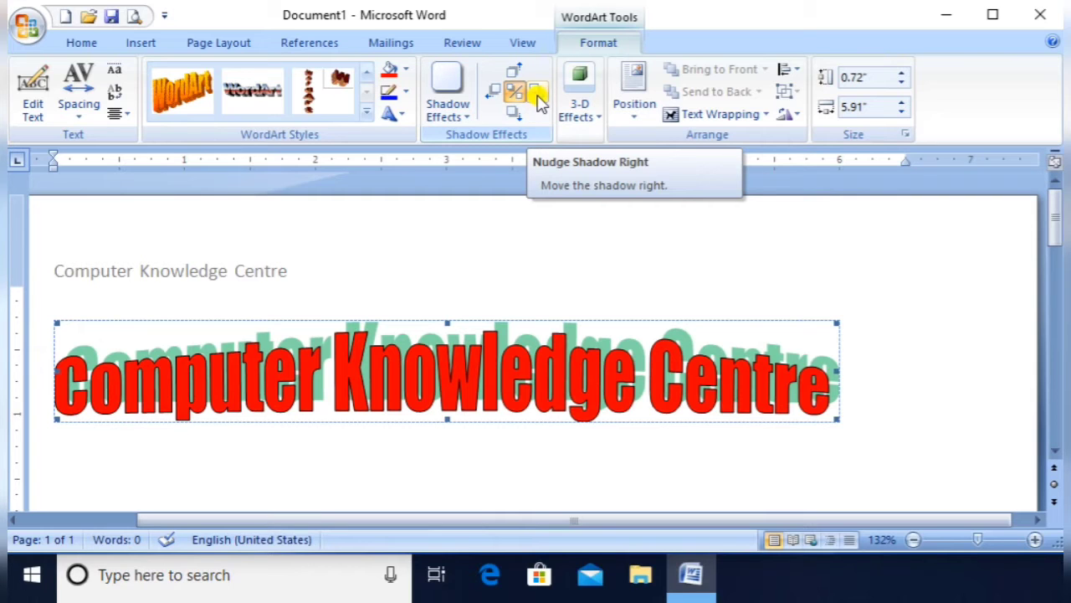
click(504, 96)
click(504, 97)
click(505, 97)
click(505, 96)
click(504, 96)
click(505, 96)
click(504, 97)
click(536, 91)
click(535, 91)
click(536, 91)
click(535, 91)
click(518, 74)
click(518, 74)
click(518, 75)
click(518, 74)
click(518, 75)
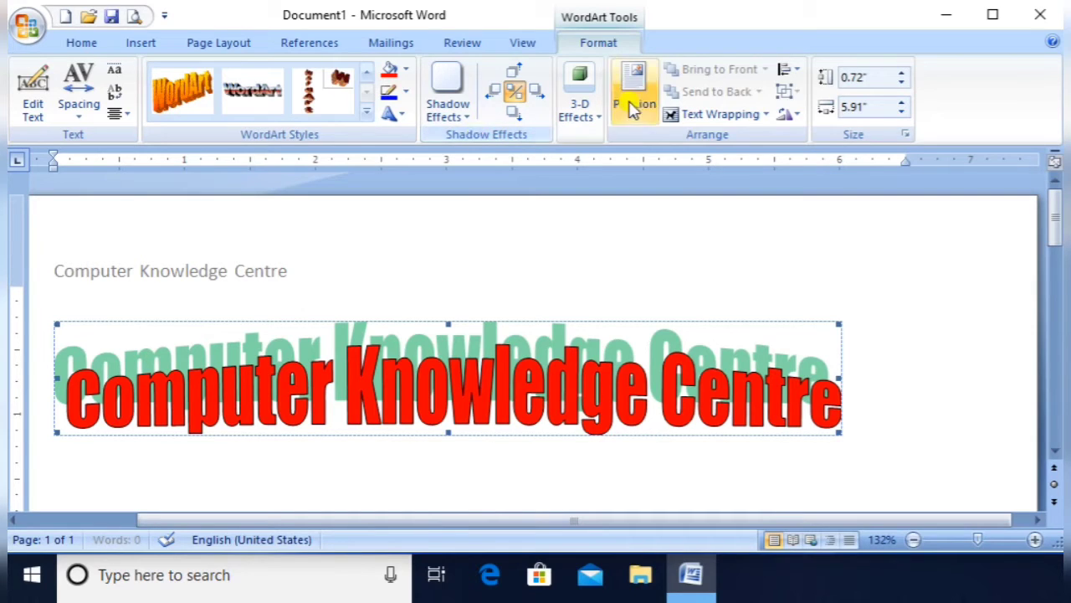
- Apply the perspective effect 3-D Style 12 to the WordArt
click(581, 109)
click(586, 192)
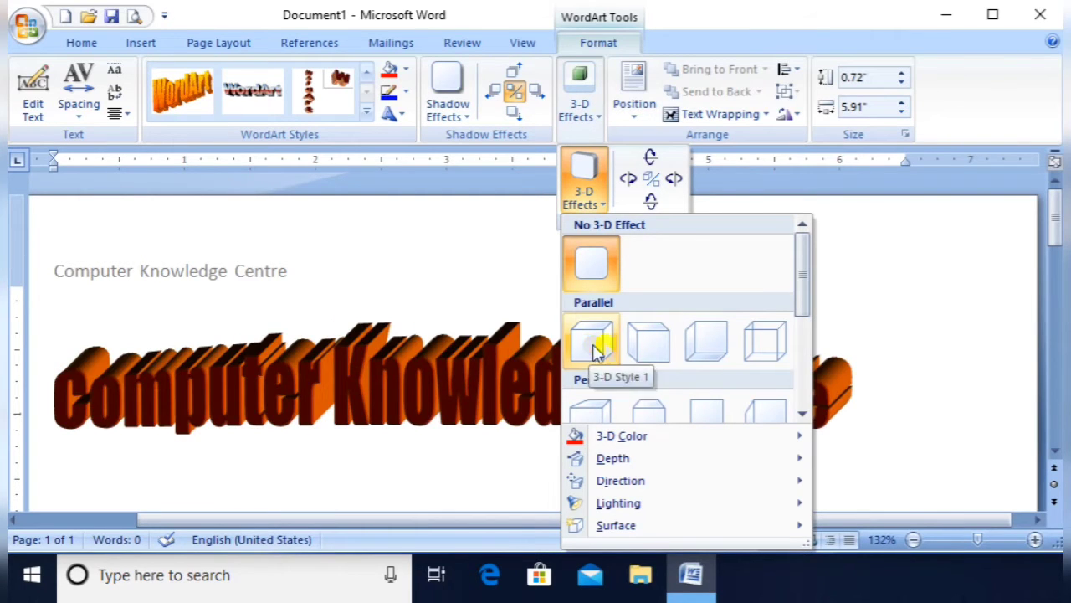
mouse_move(638, 435)
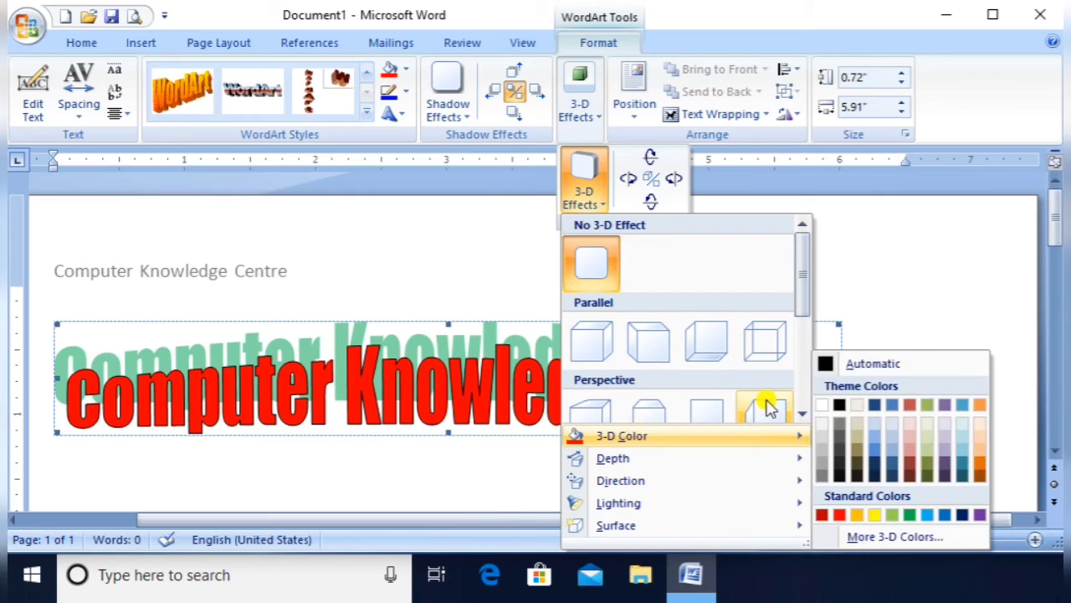
click(800, 411)
click(800, 412)
click(800, 412)
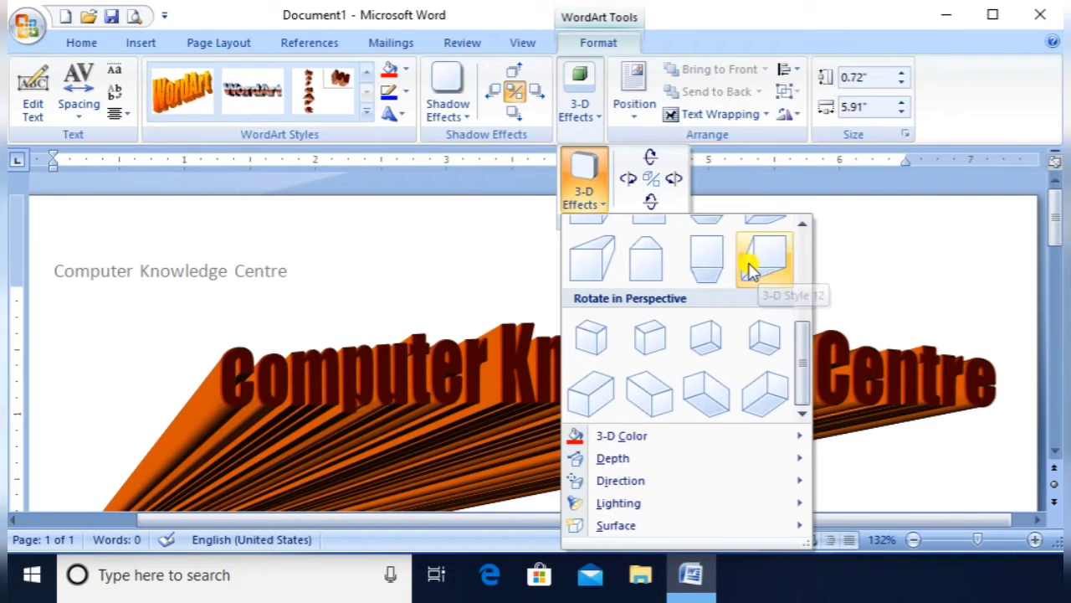
click(754, 267)
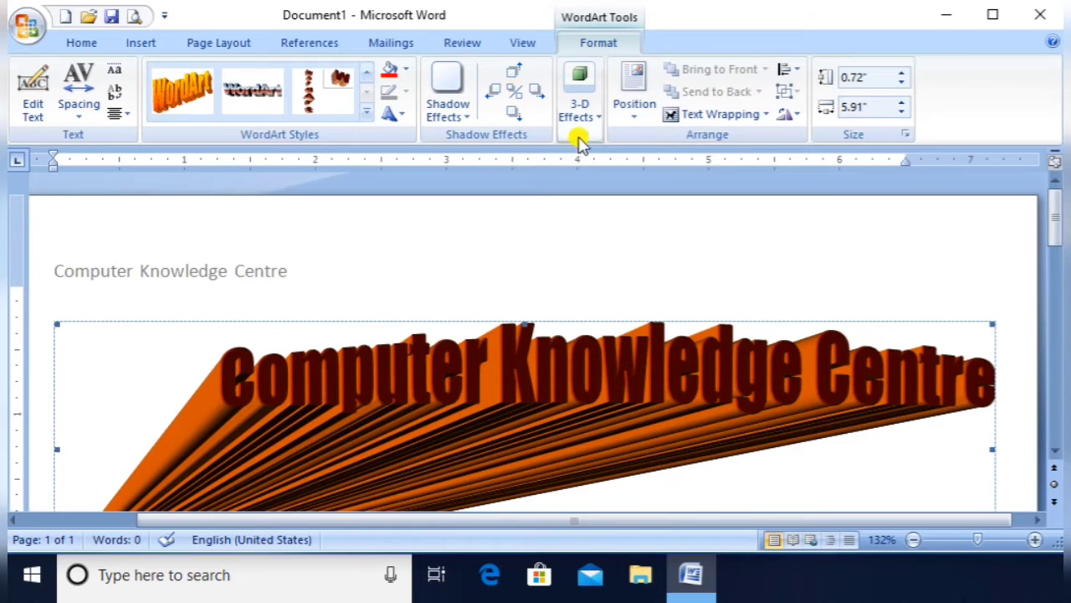
- Set the WordArt's 3-D colour to standard dark blue and its fill to standard orange
click(586, 118)
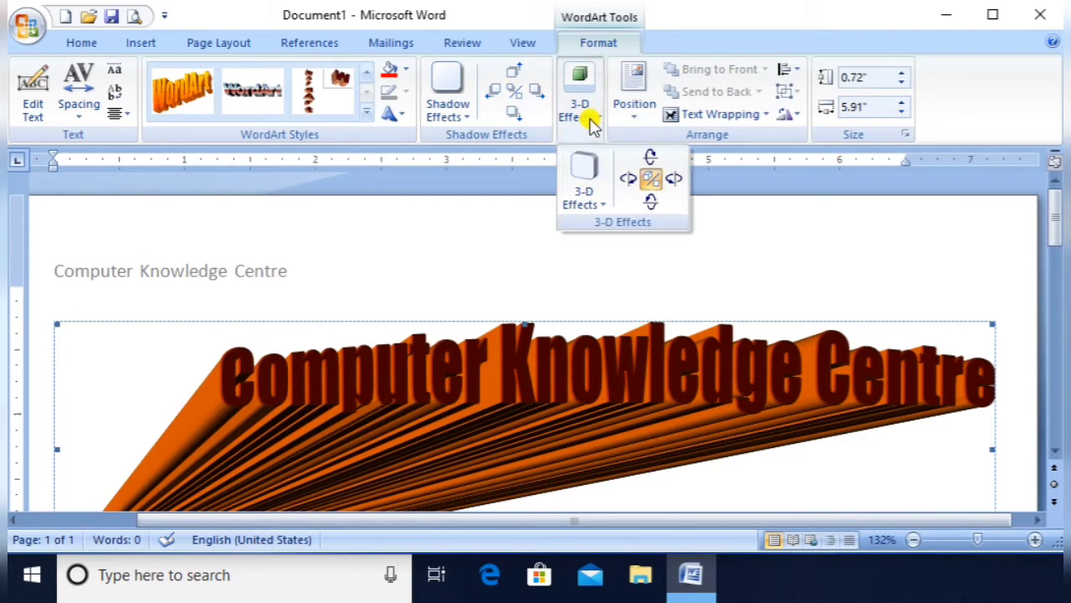
click(586, 201)
mouse_move(640, 442)
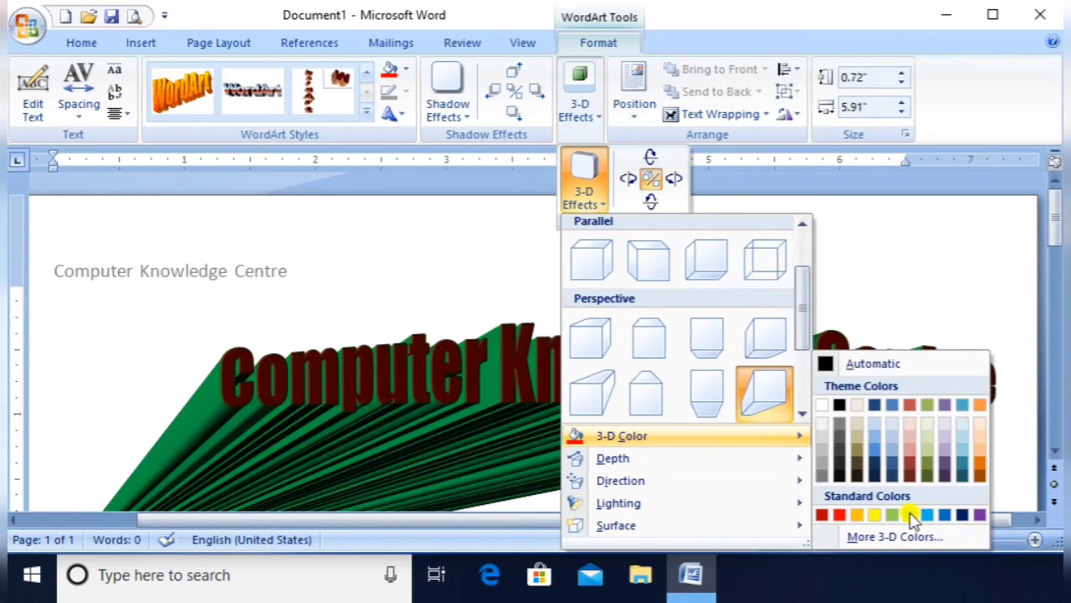
click(960, 514)
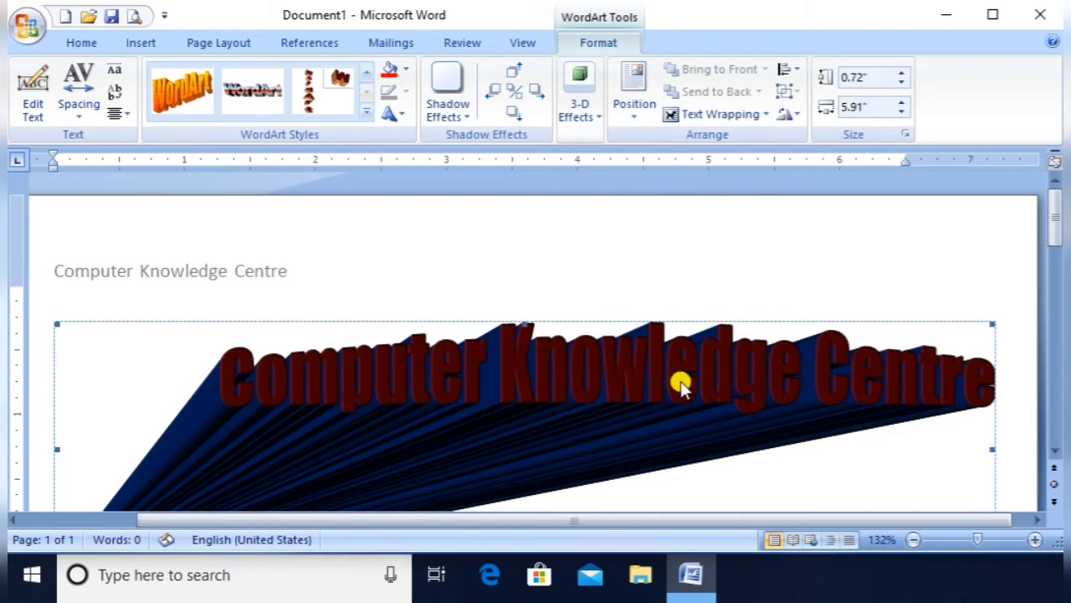
click(405, 69)
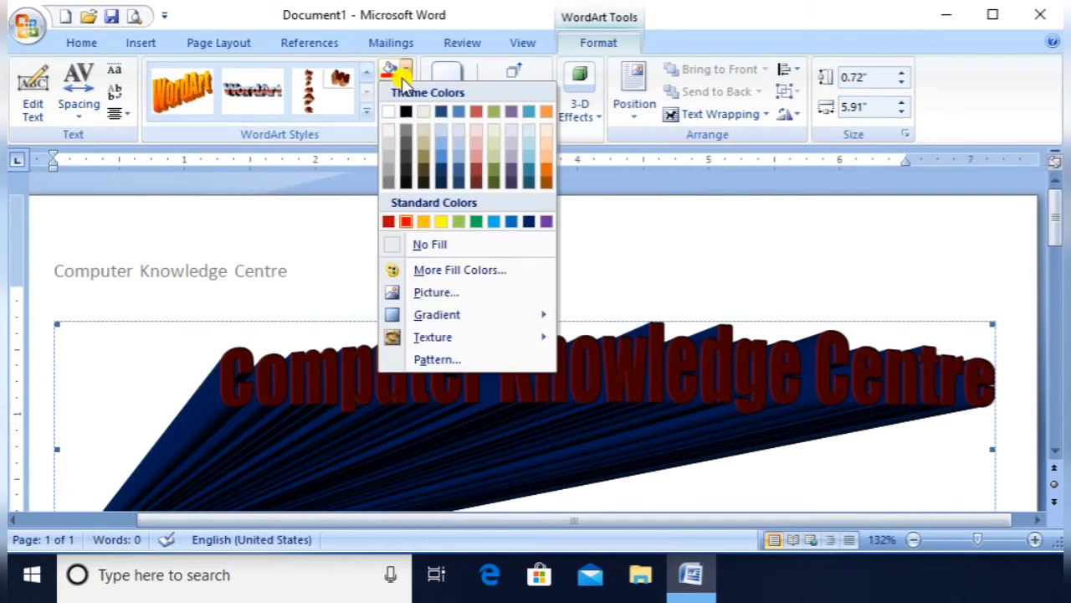
click(423, 223)
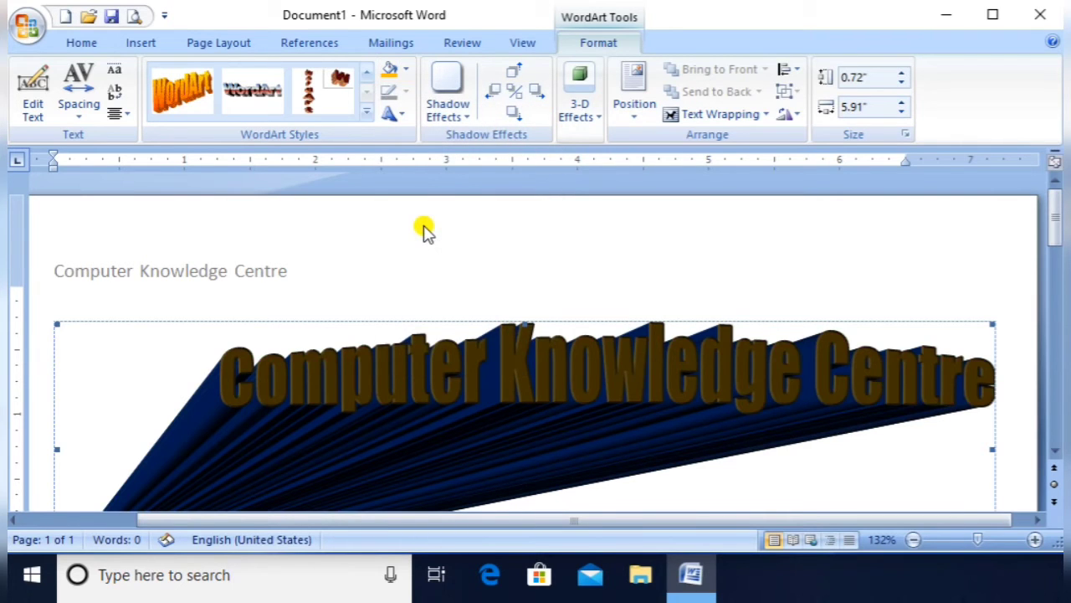
- Try tilting the 3-D WordArt right, left and down once each, and up twice
click(596, 122)
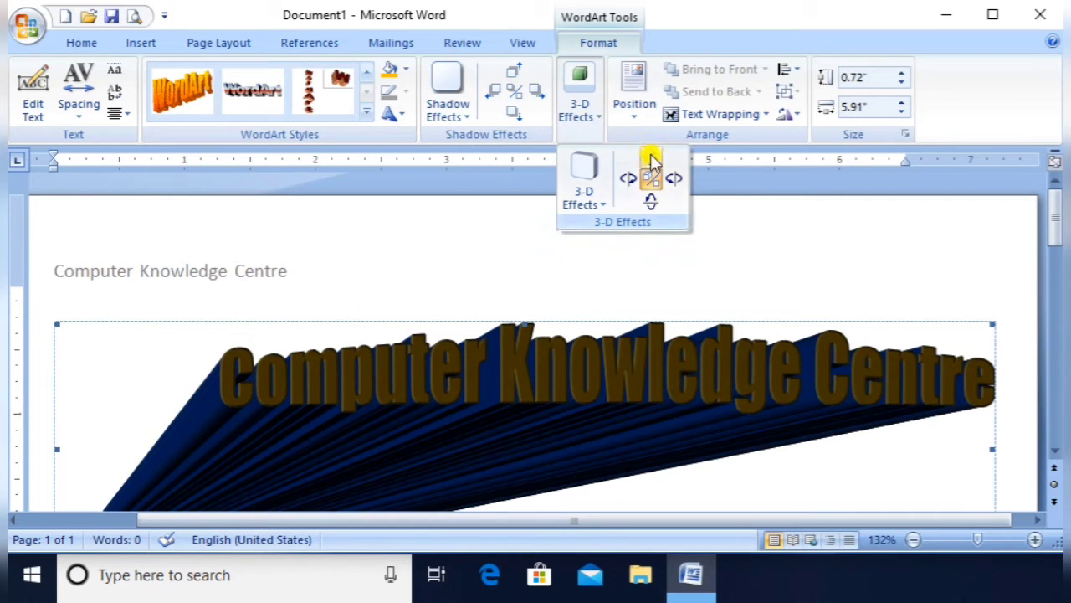
click(674, 180)
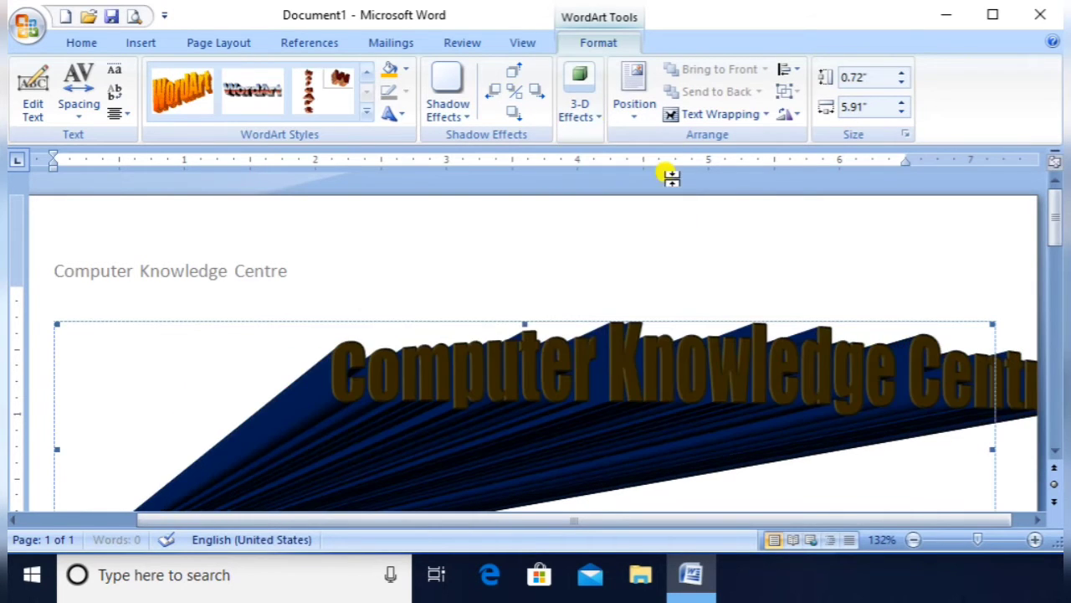
click(592, 120)
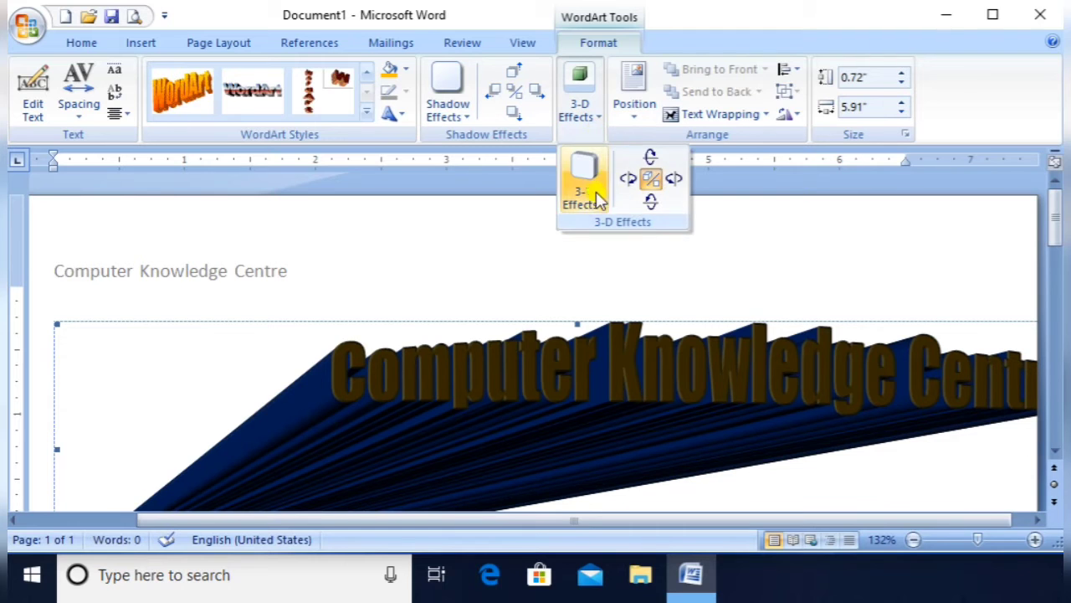
click(626, 181)
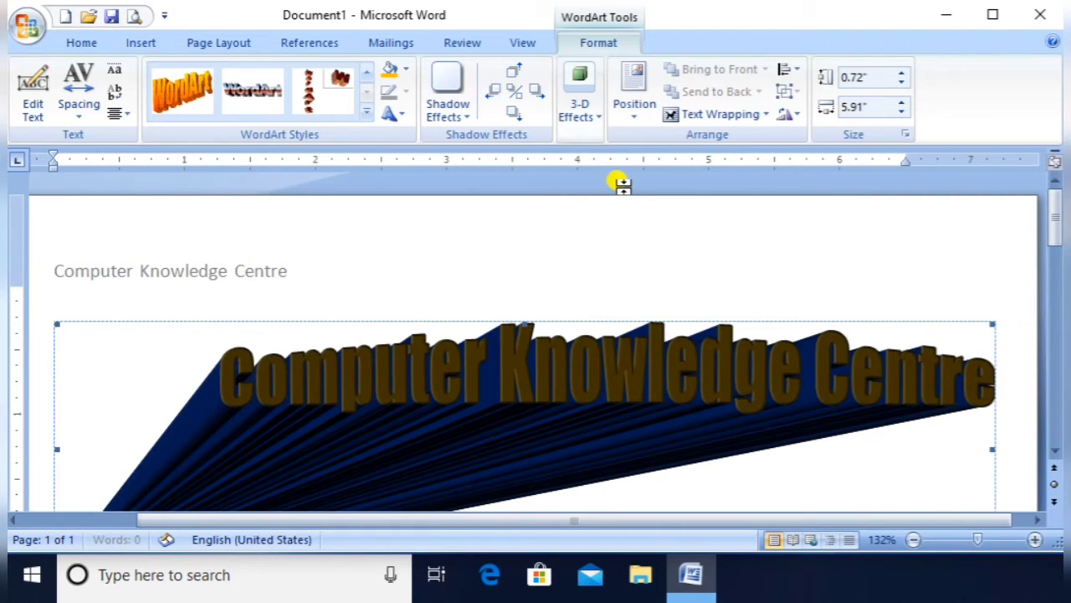
click(591, 115)
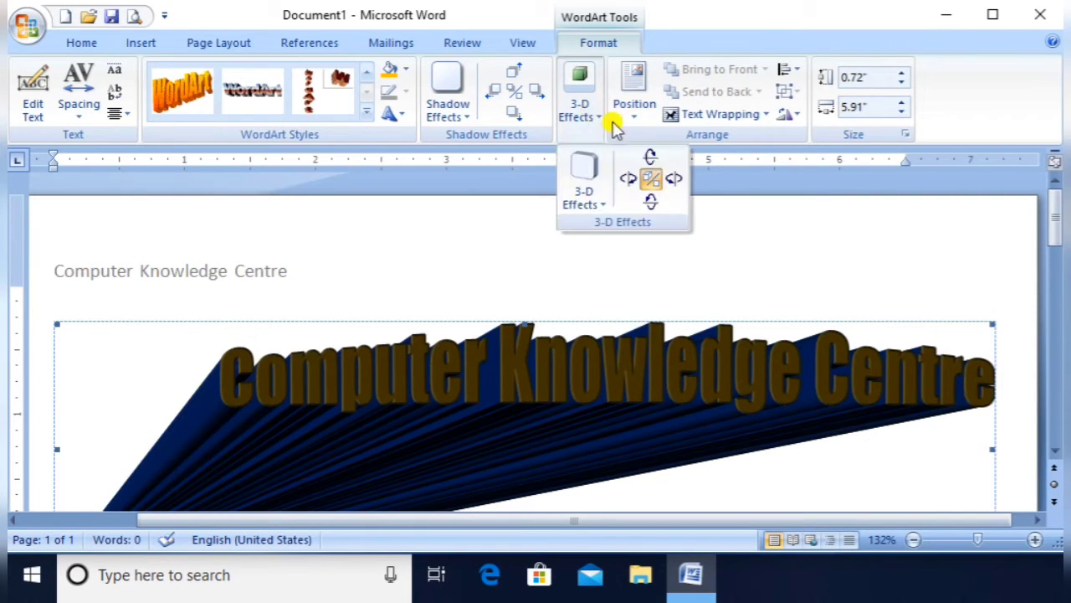
click(650, 202)
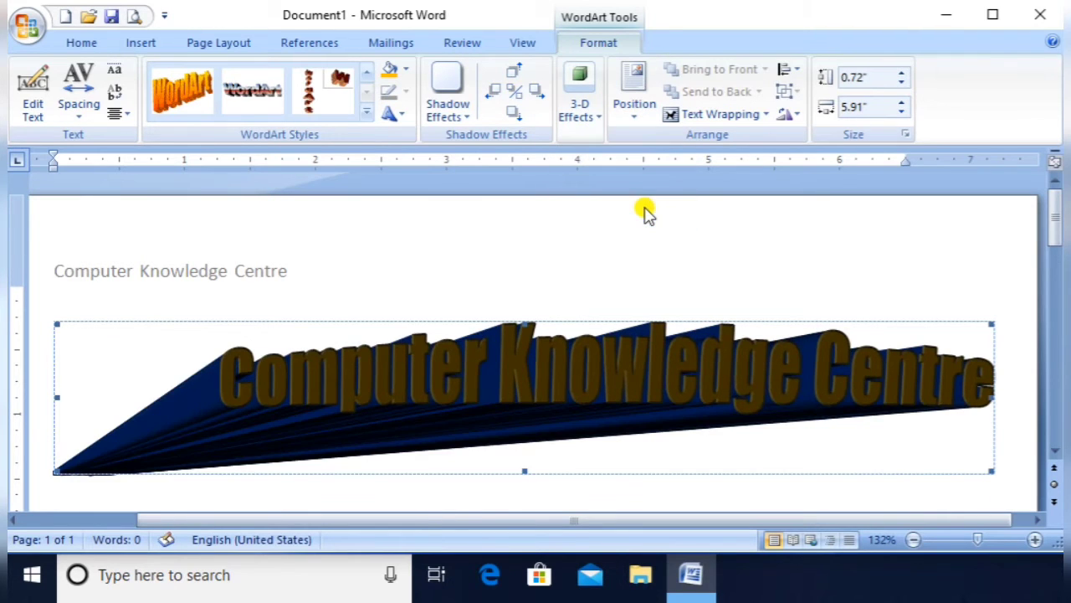
click(590, 110)
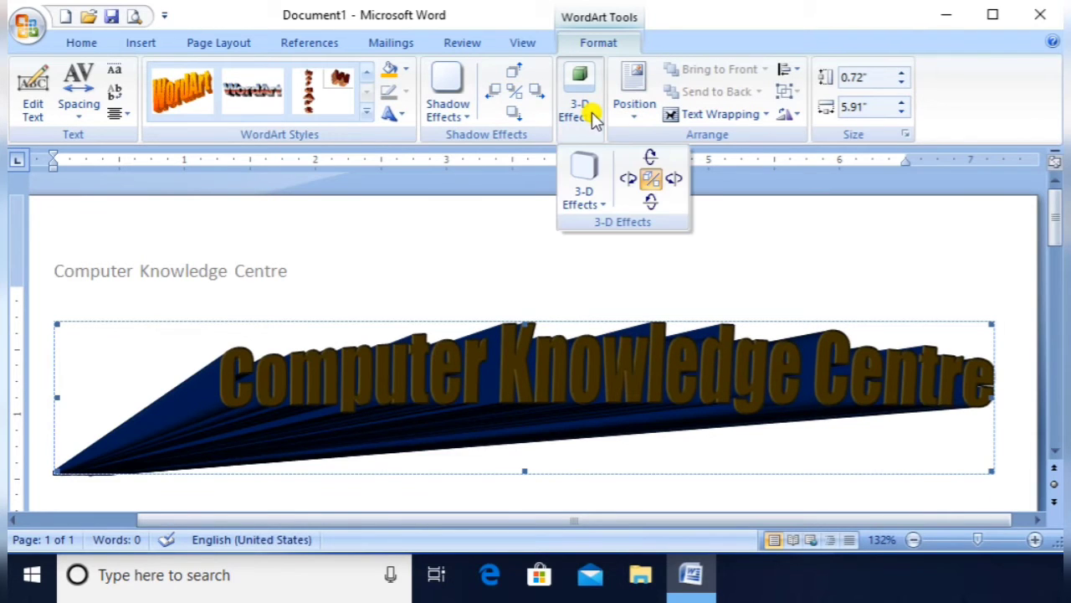
click(651, 159)
click(586, 108)
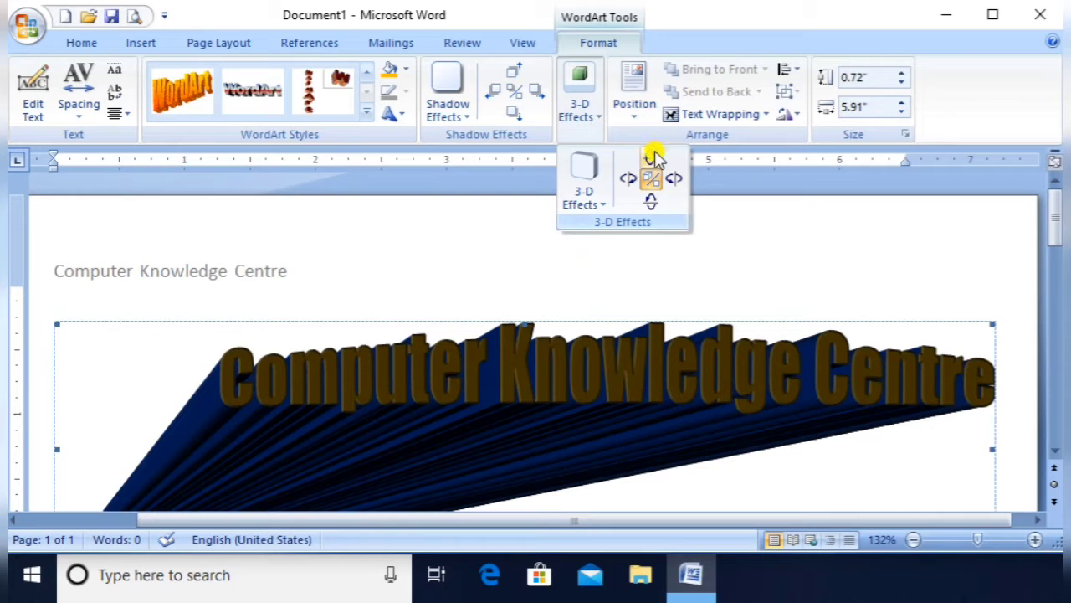
click(653, 159)
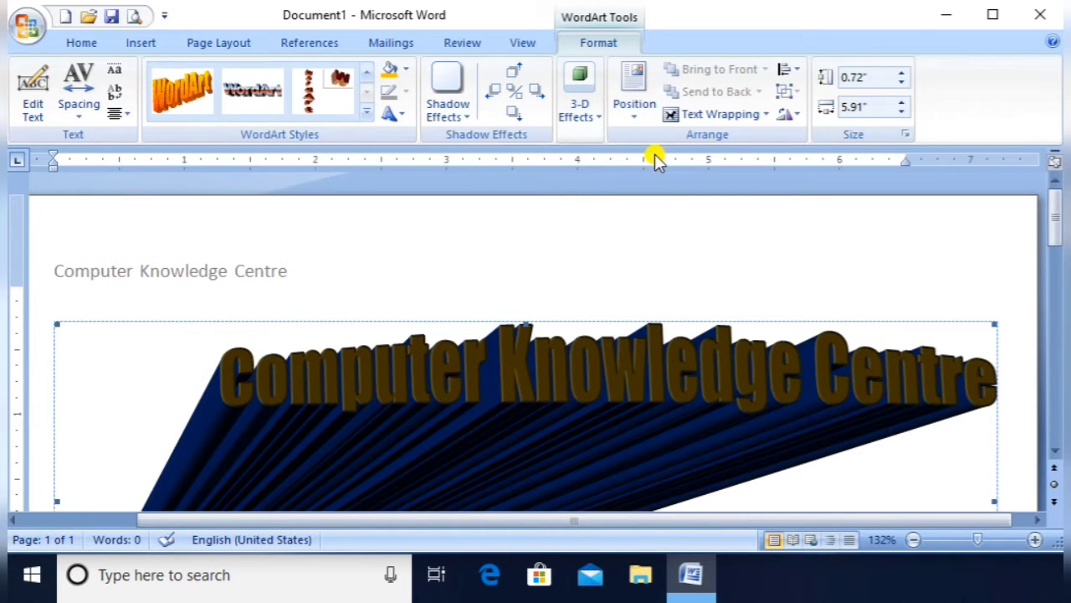
- Apply the parallel 3-D style that extrudes the WordArt up and to the left
click(578, 111)
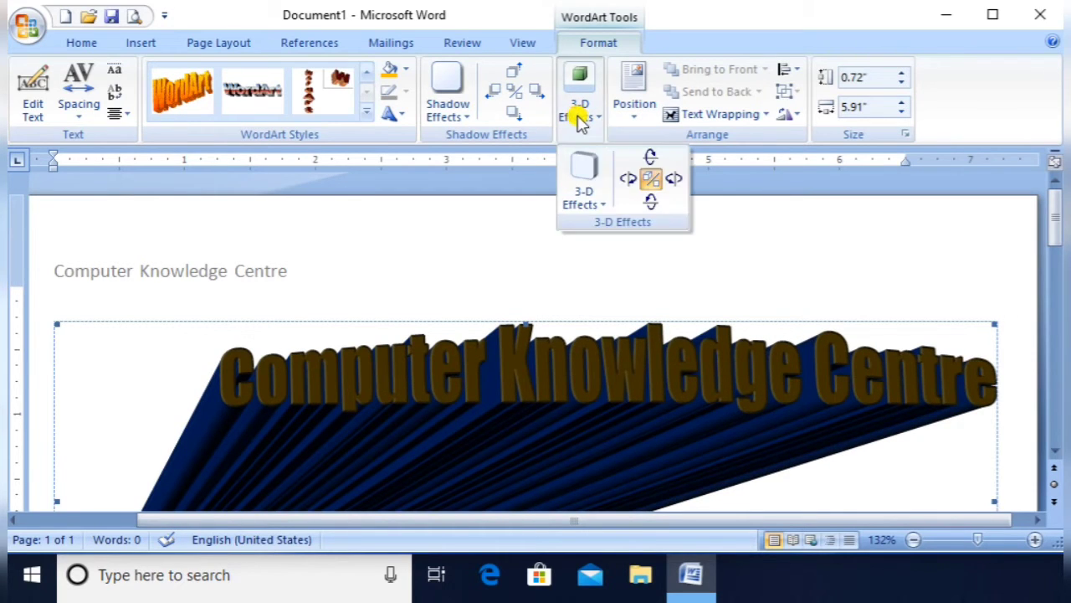
click(583, 177)
click(642, 351)
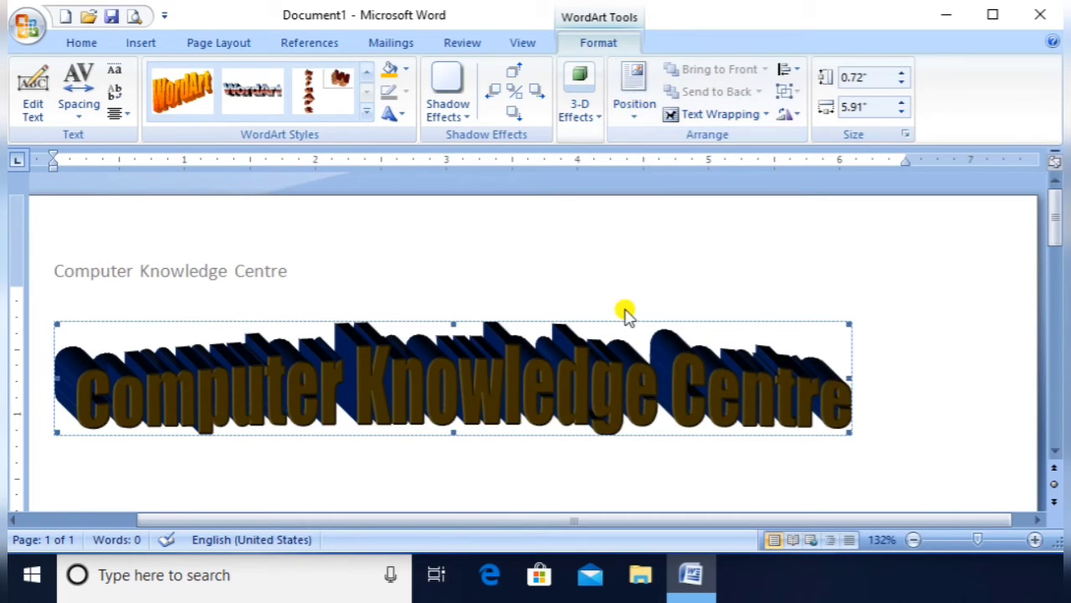
- Try to move the inline WordArt and set its text wrapping to Square
drag(465, 406, 531, 447)
click(449, 392)
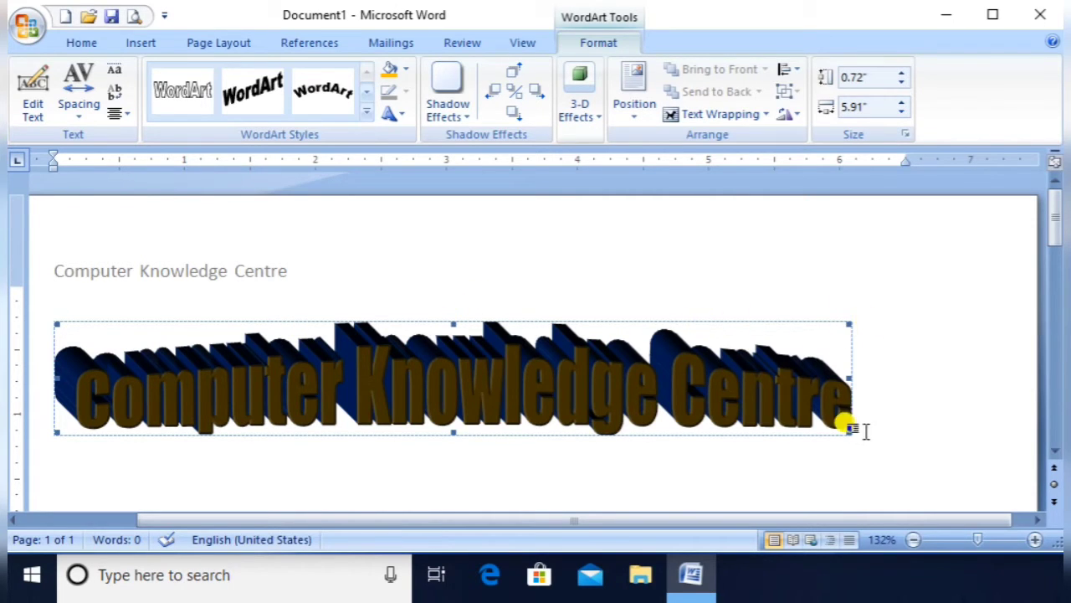
click(744, 118)
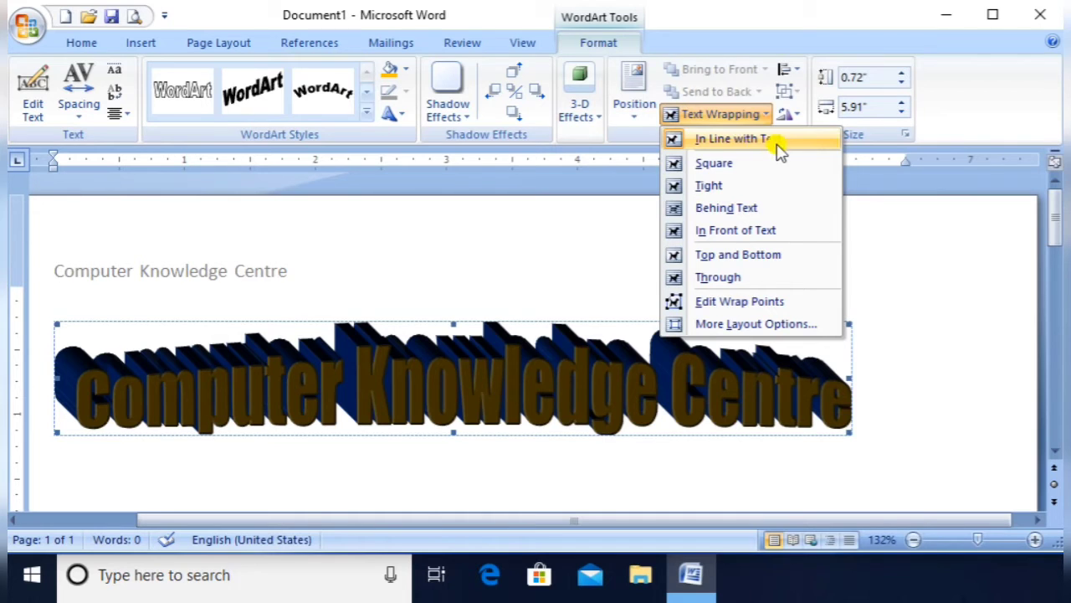
click(733, 168)
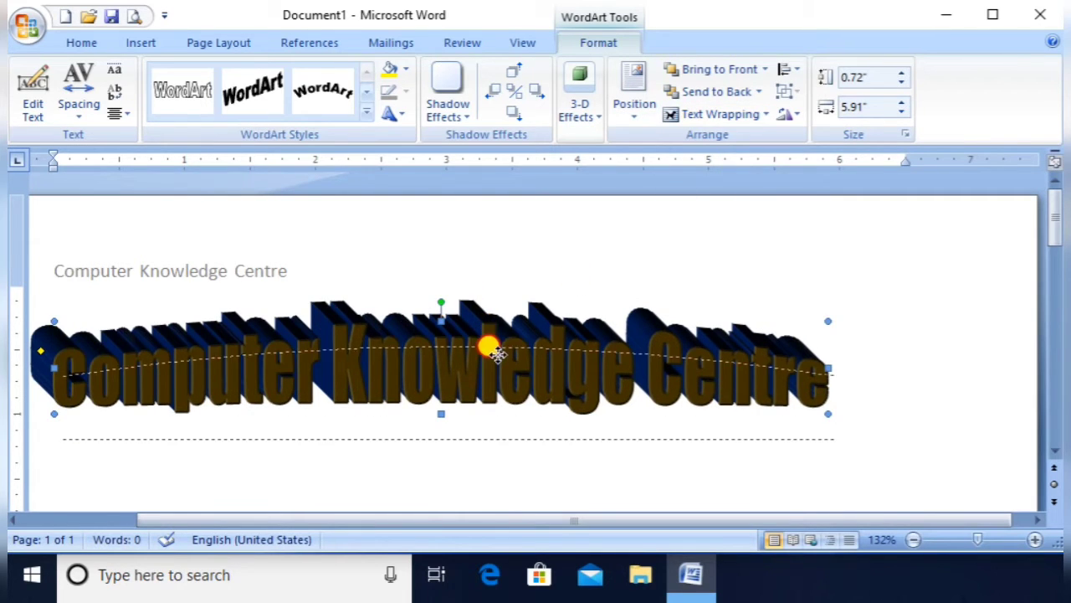
- Move the WordArt slightly down and to the right and rotate it a few degrees counterclockwise
drag(555, 416, 540, 372)
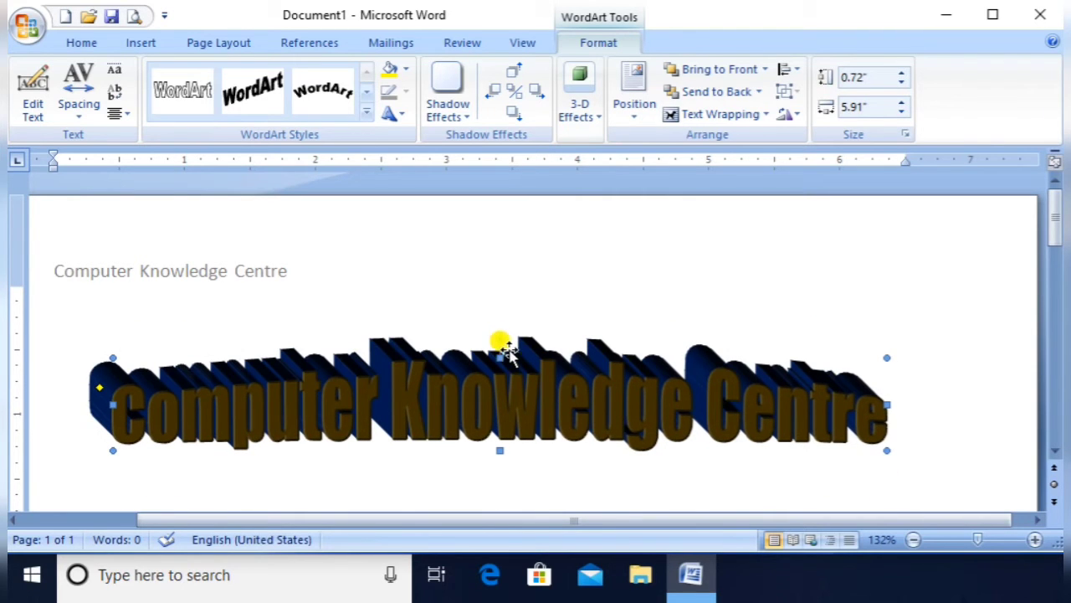
mouse_move(500, 335)
mouse_down()
mouse_move(514, 349)
mouse_move(497, 333)
mouse_move(477, 338)
mouse_move(499, 344)
mouse_up()
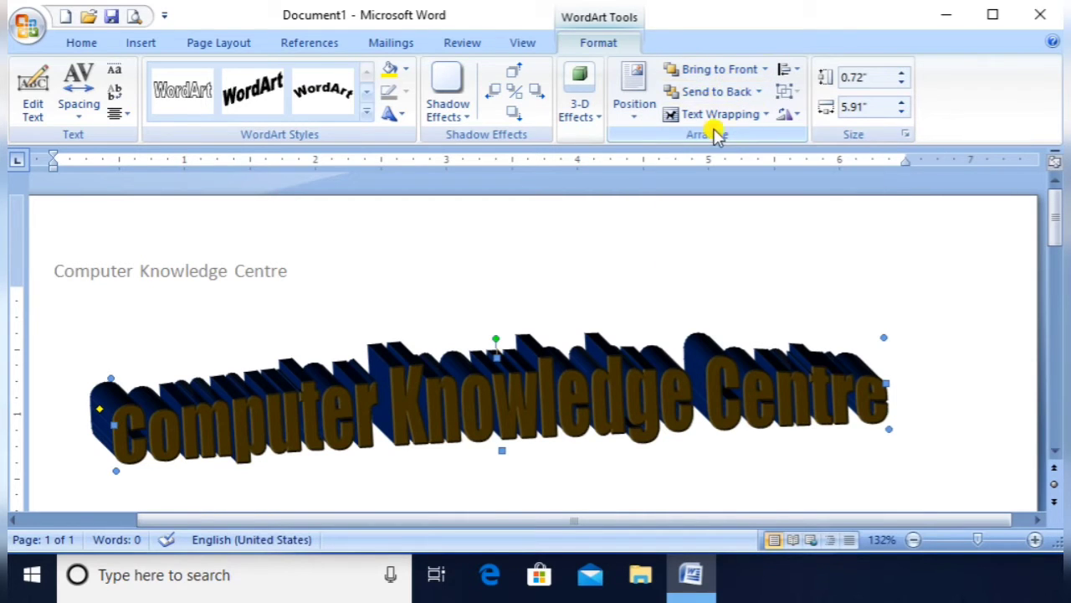
click(797, 71)
click(797, 70)
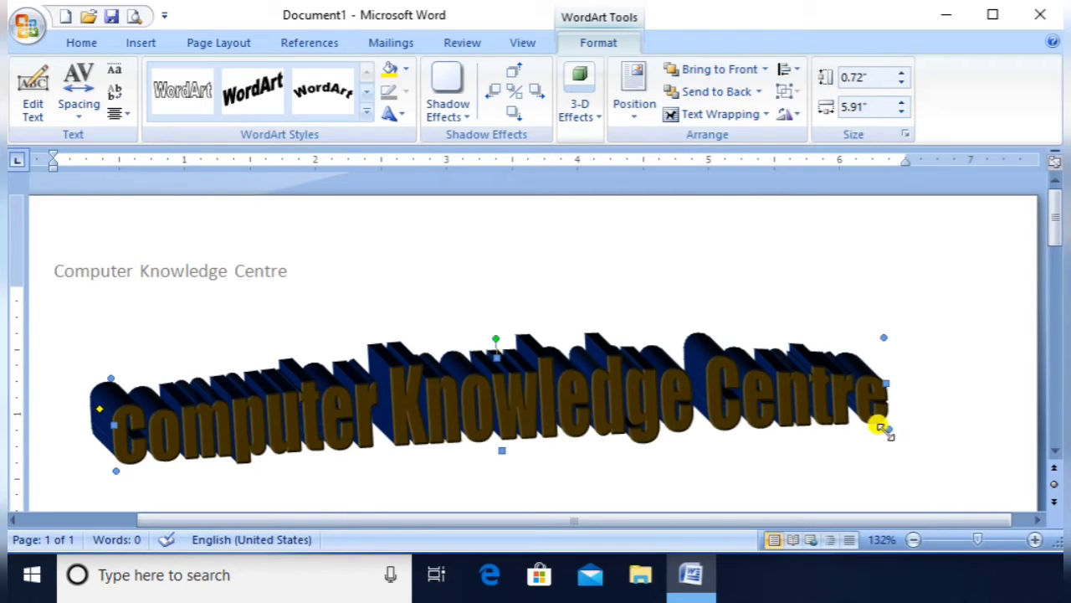
- Shrink the WordArt to about 5.53" wide and set its height to 0.8"
drag(886, 432, 838, 422)
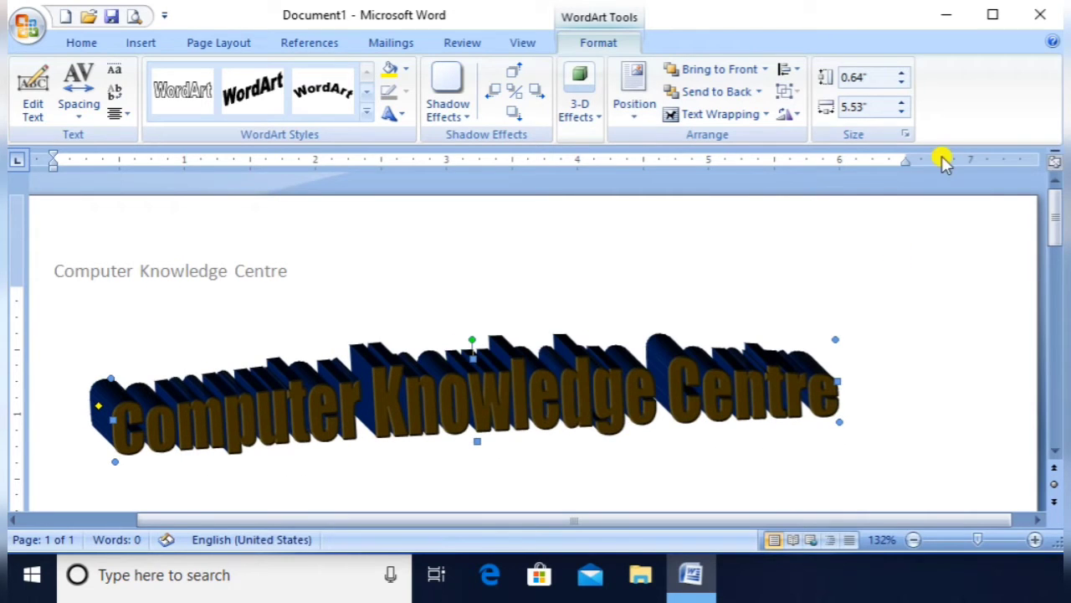
click(903, 73)
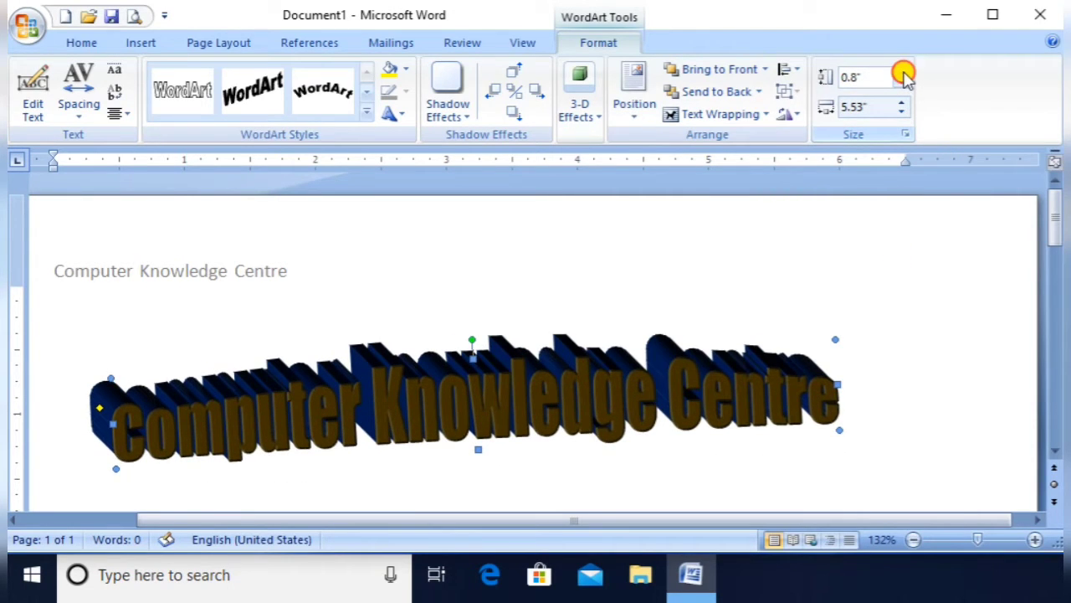
- Resize the WordArt to 1.1" high and 5.8" wide
click(903, 73)
click(903, 73)
click(903, 73)
click(902, 102)
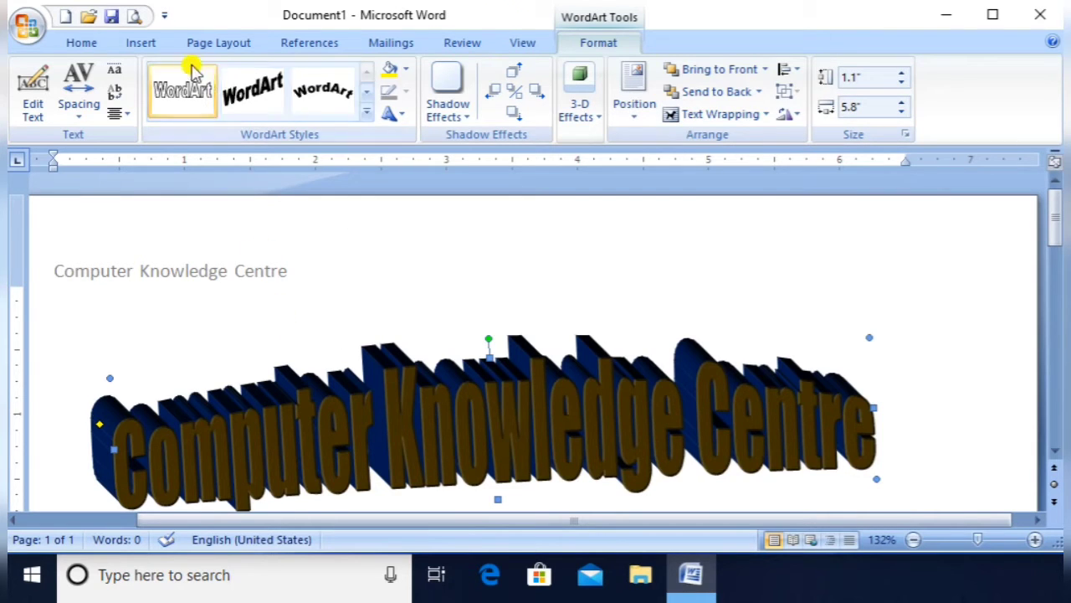
- Generate sample paragraphs below the WordArt with the =rand() function
click(143, 42)
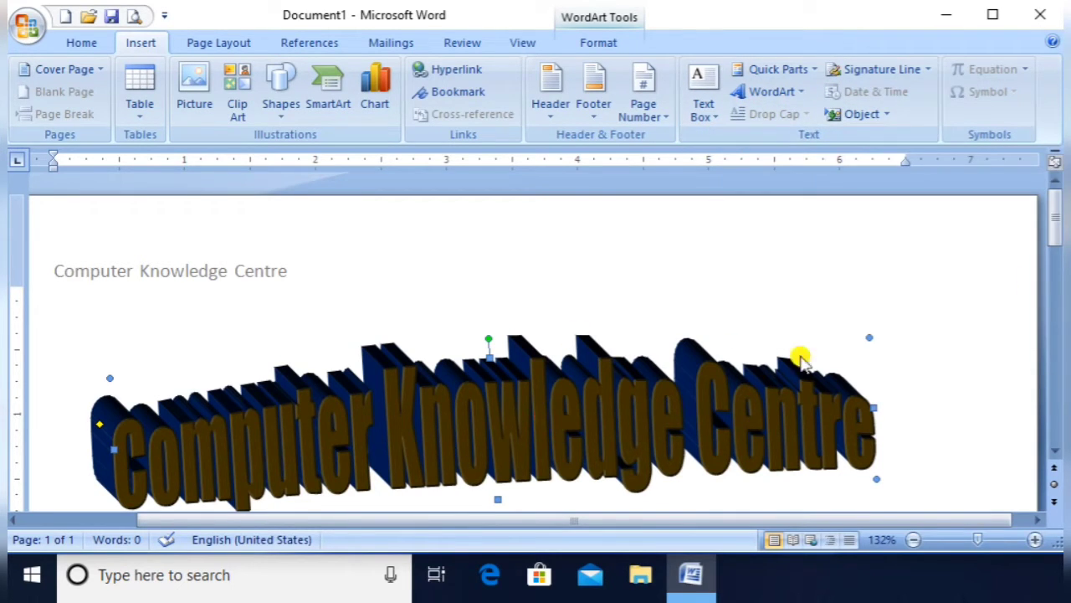
drag(1056, 213, 1055, 270)
click(224, 243)
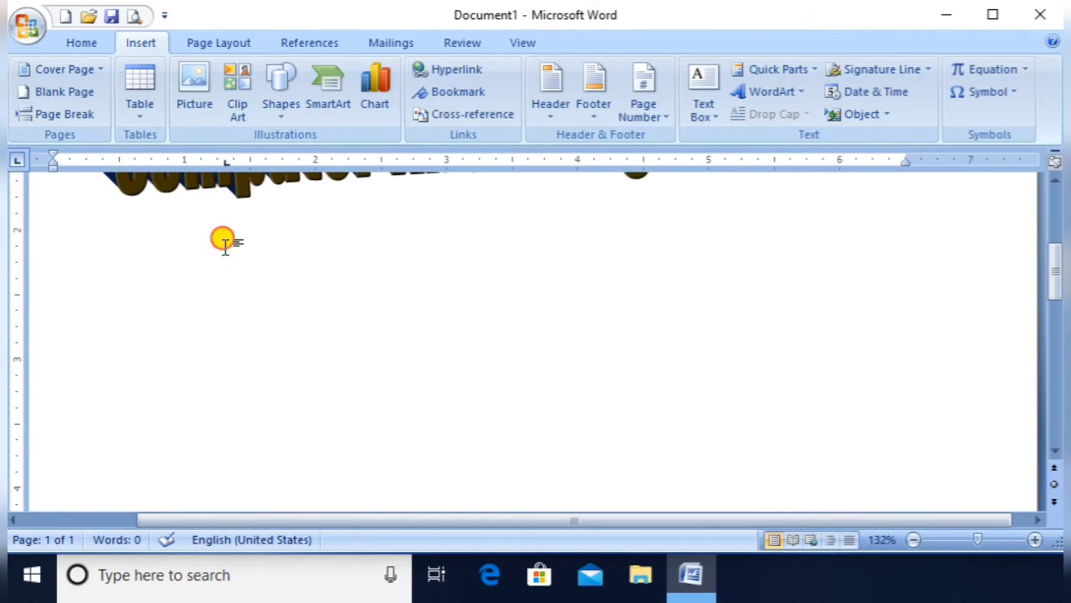
text(rand())
key(Return)
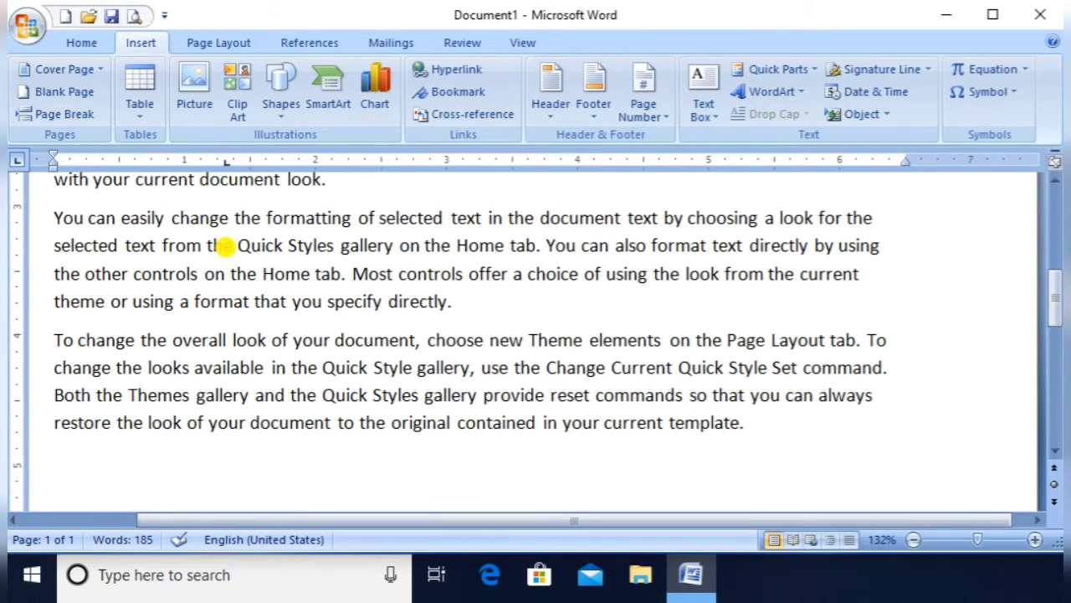
- Apply a Dropped drop cap to the first letter of the paragraph beginning "You can easily change the formatting"
click(74, 219)
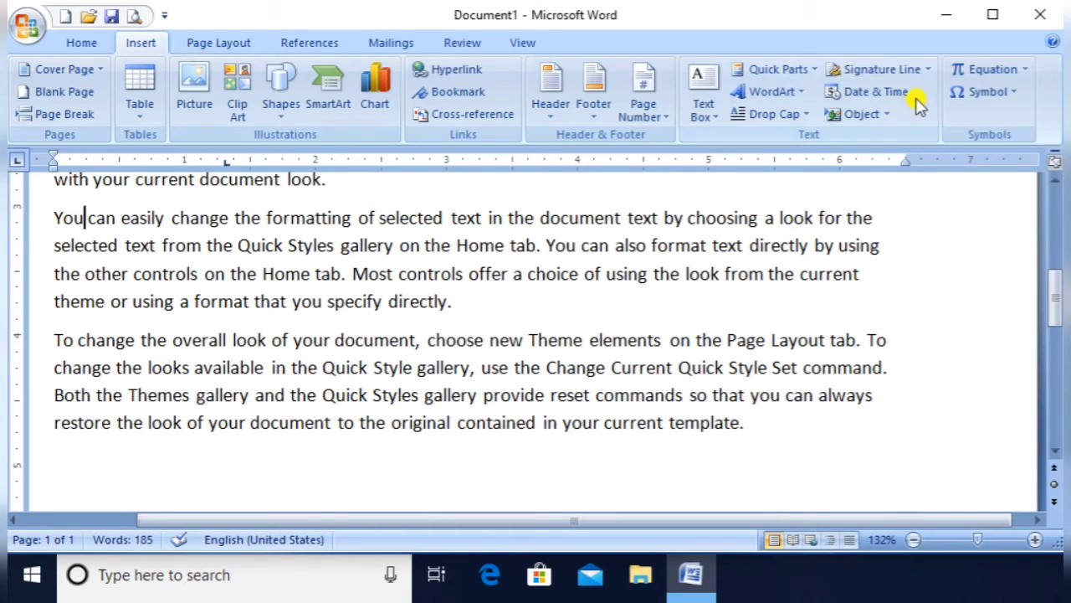
click(783, 118)
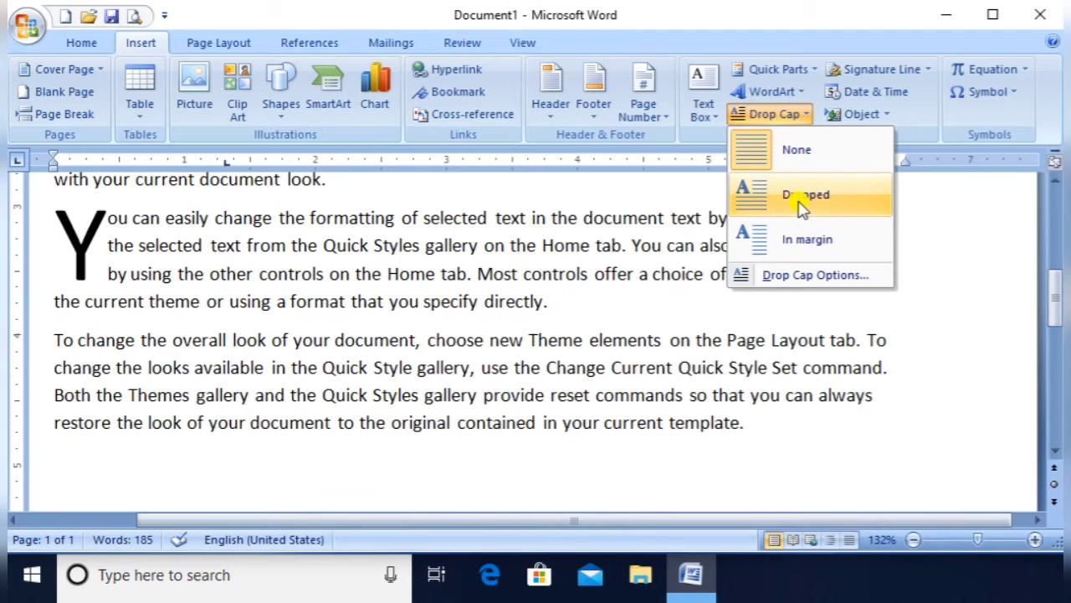
click(802, 207)
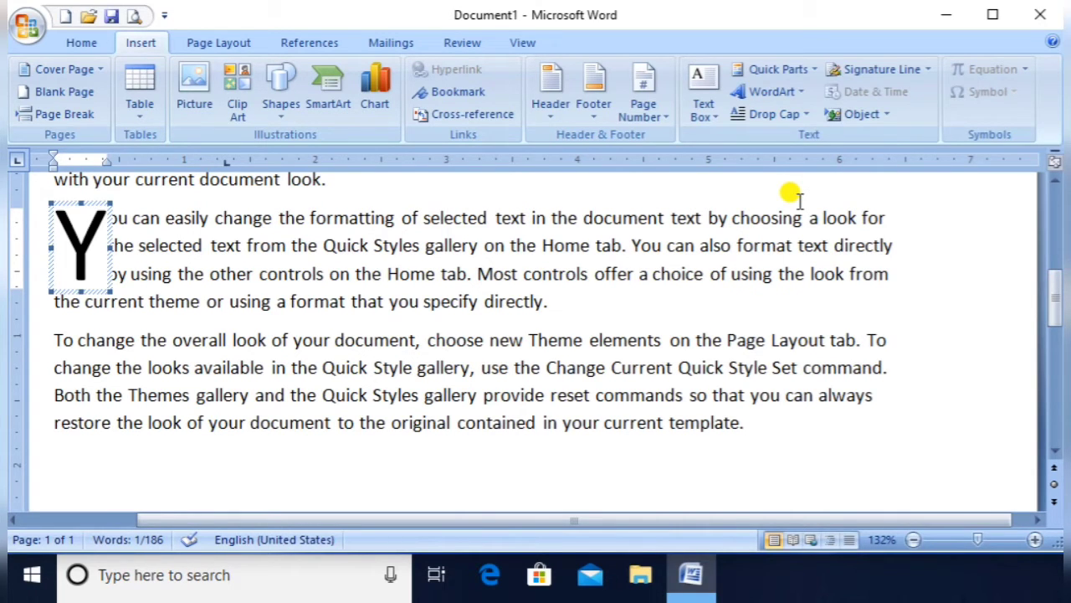
click(279, 220)
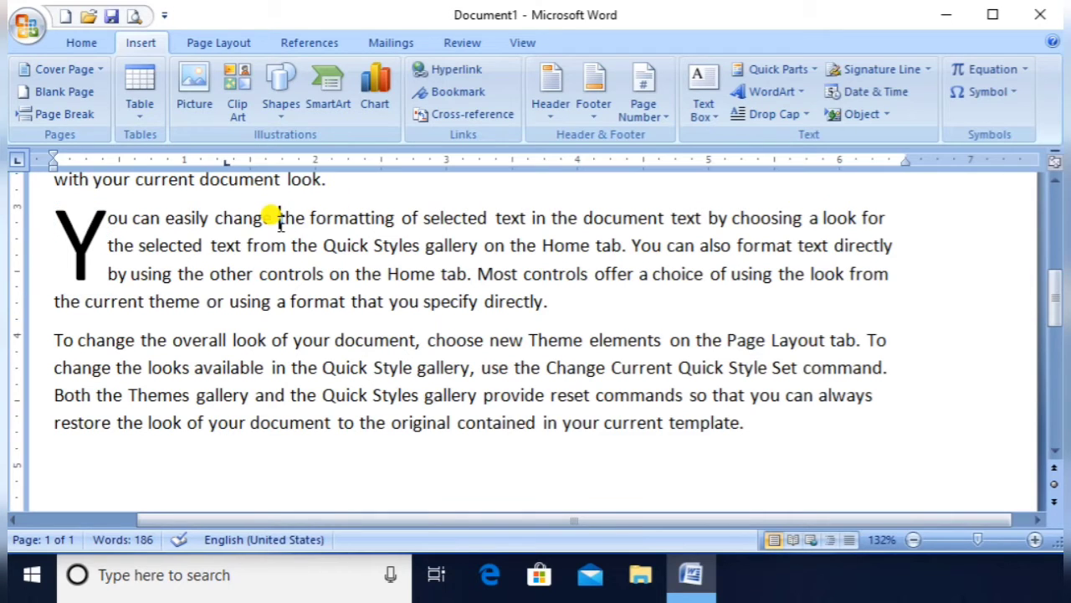
drag(272, 216, 124, 226)
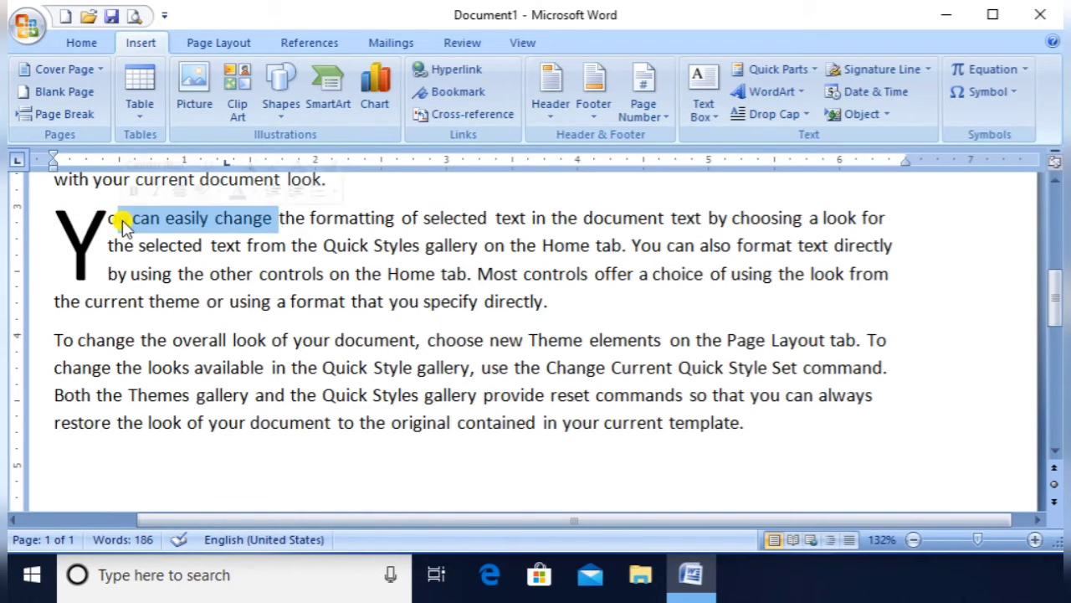
click(118, 220)
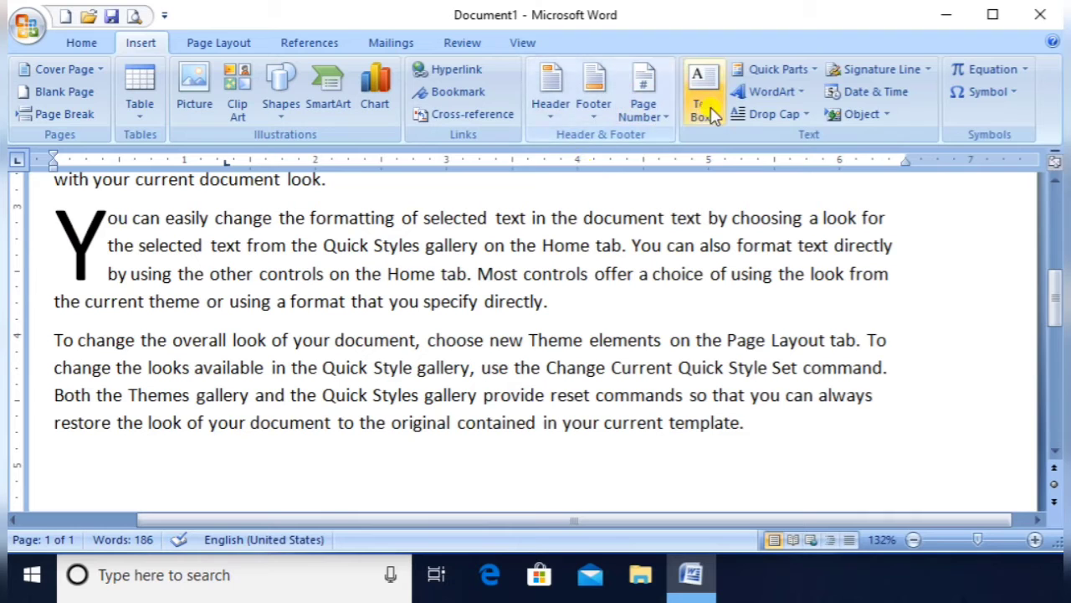
- In the drop cap options, keep the Dropped position and choose the Algerian font
click(797, 114)
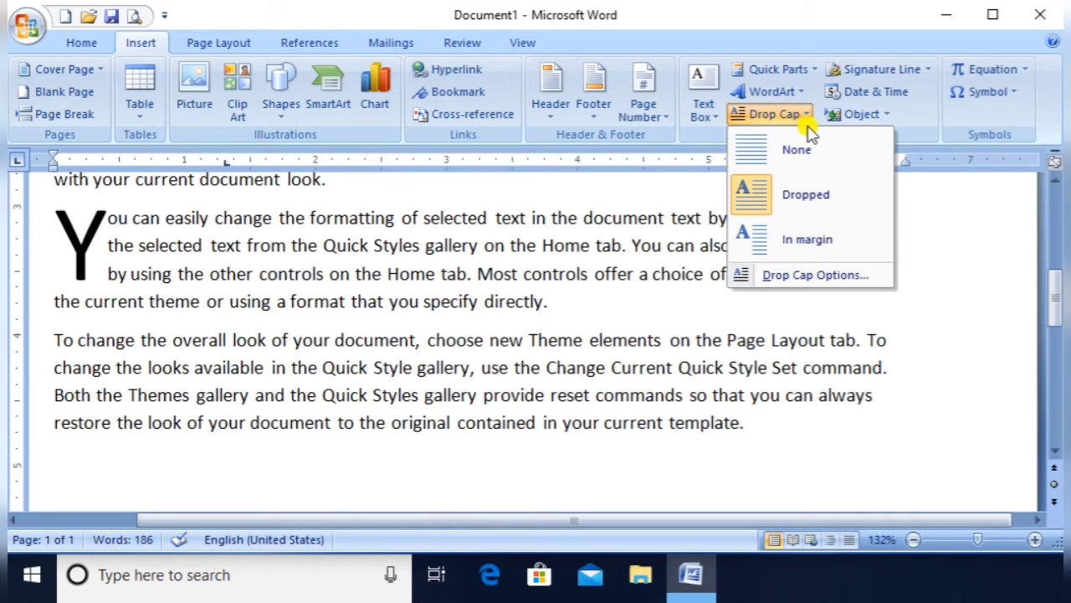
click(836, 274)
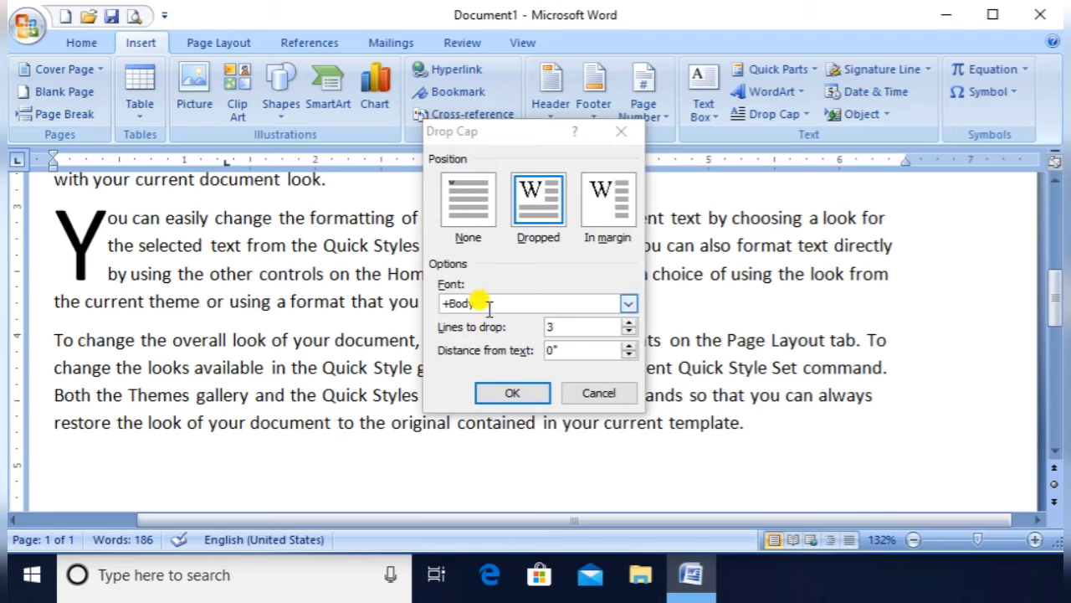
click(604, 204)
click(564, 212)
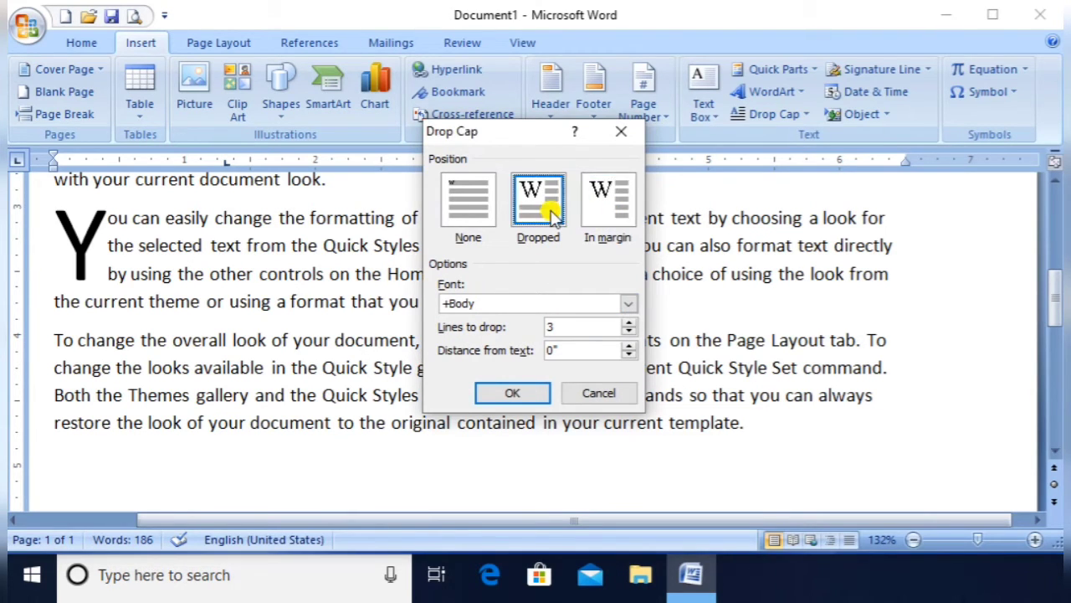
click(627, 303)
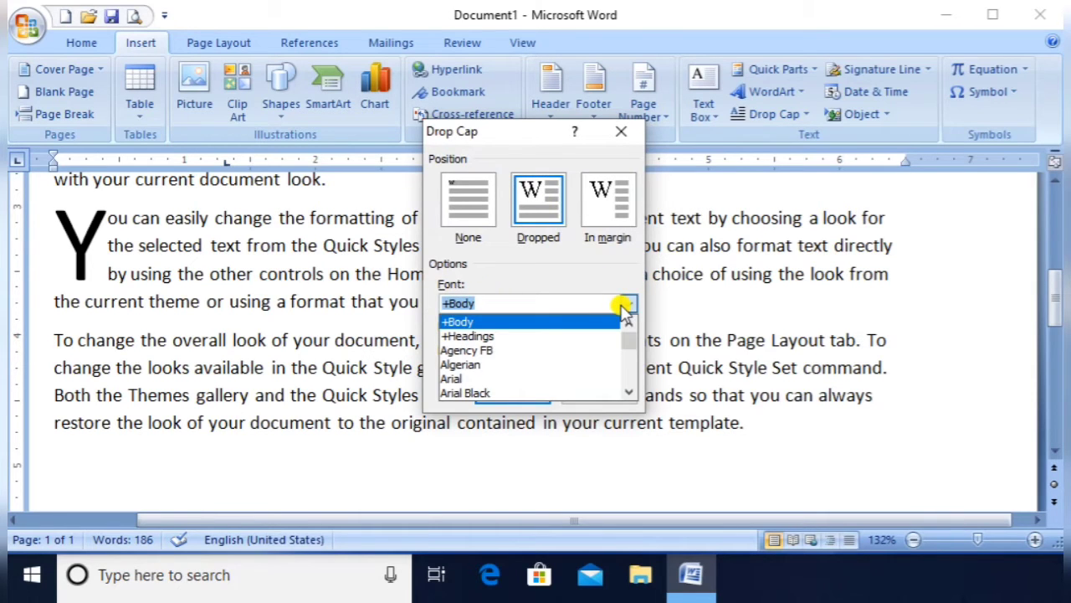
text(al)
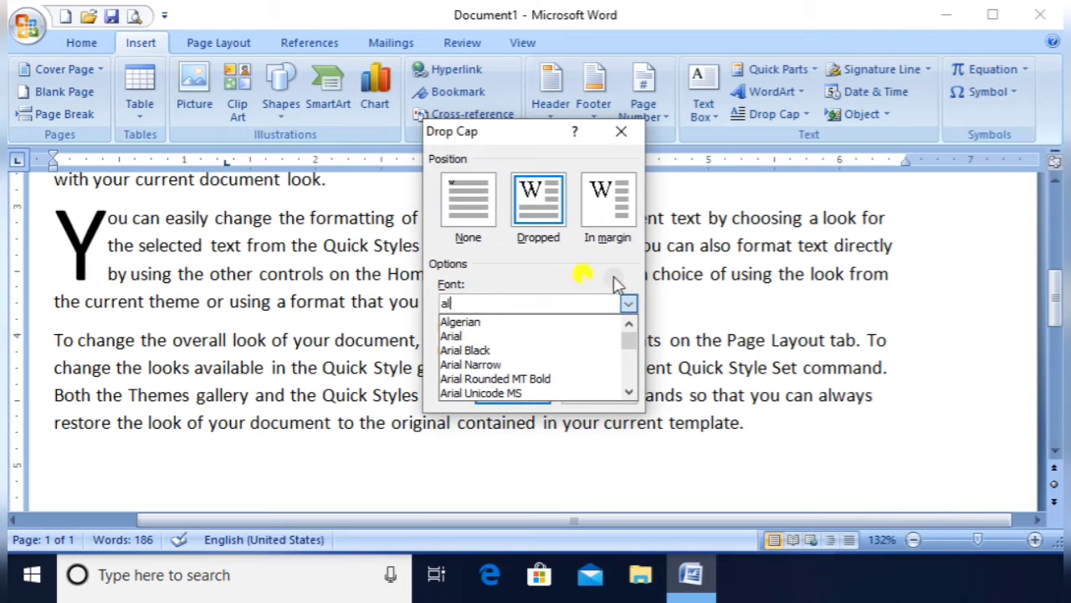
click(452, 326)
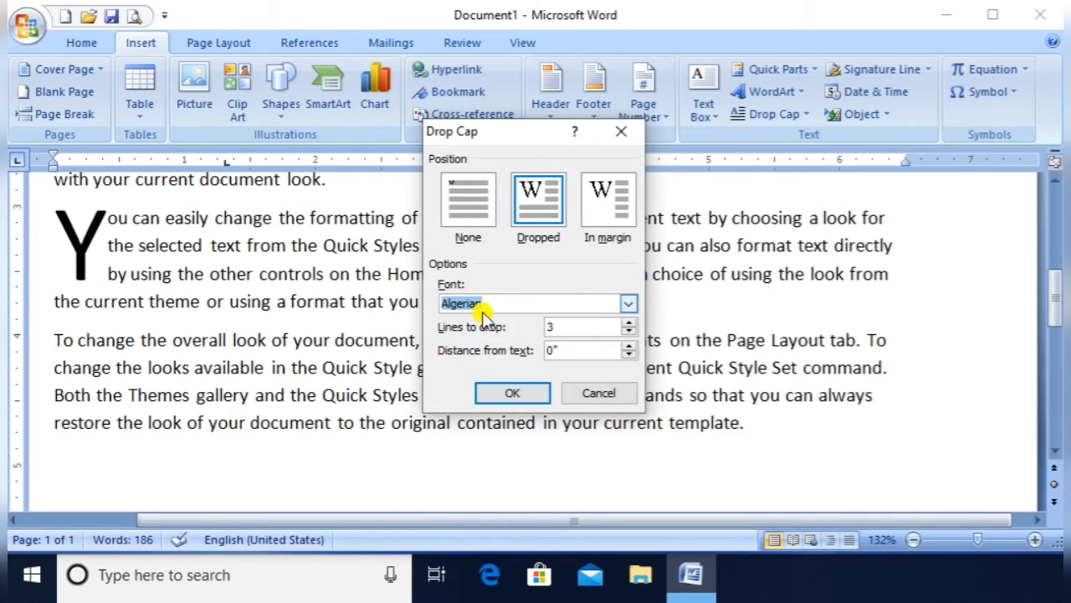
- Set the drop cap's lines to drop to 7 and apply the options to the paragraph
click(627, 322)
click(628, 322)
click(628, 322)
click(628, 323)
click(628, 322)
click(628, 322)
click(628, 322)
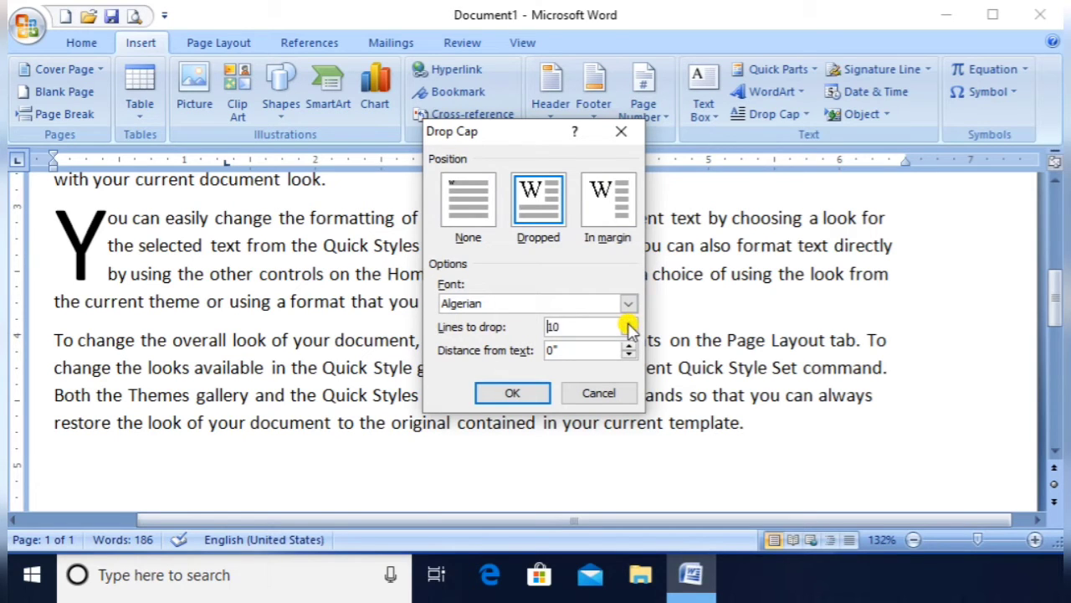
click(629, 323)
click(629, 333)
click(628, 333)
click(628, 333)
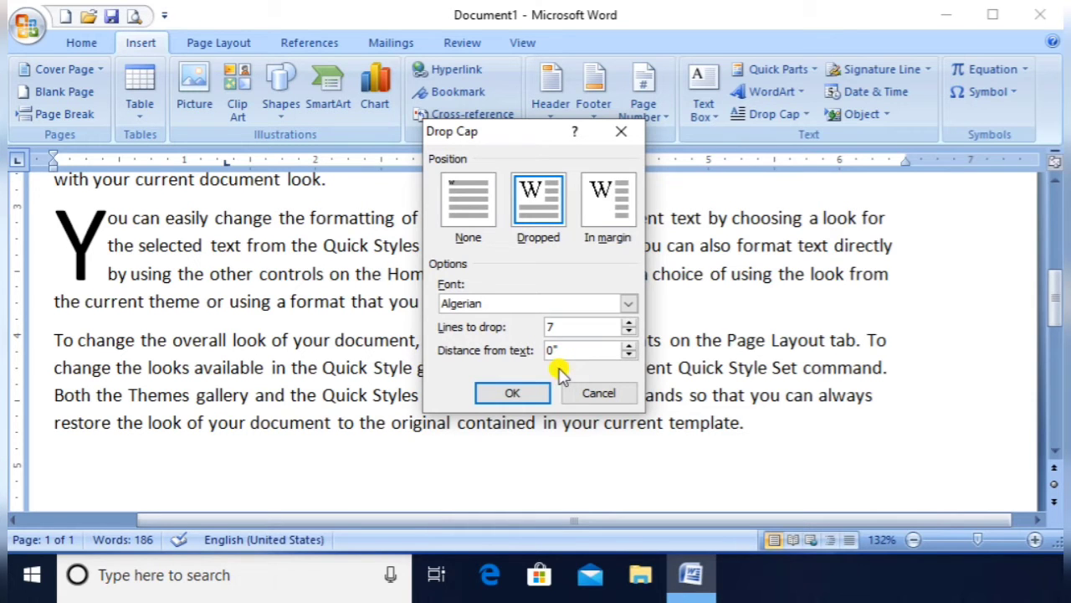
click(512, 396)
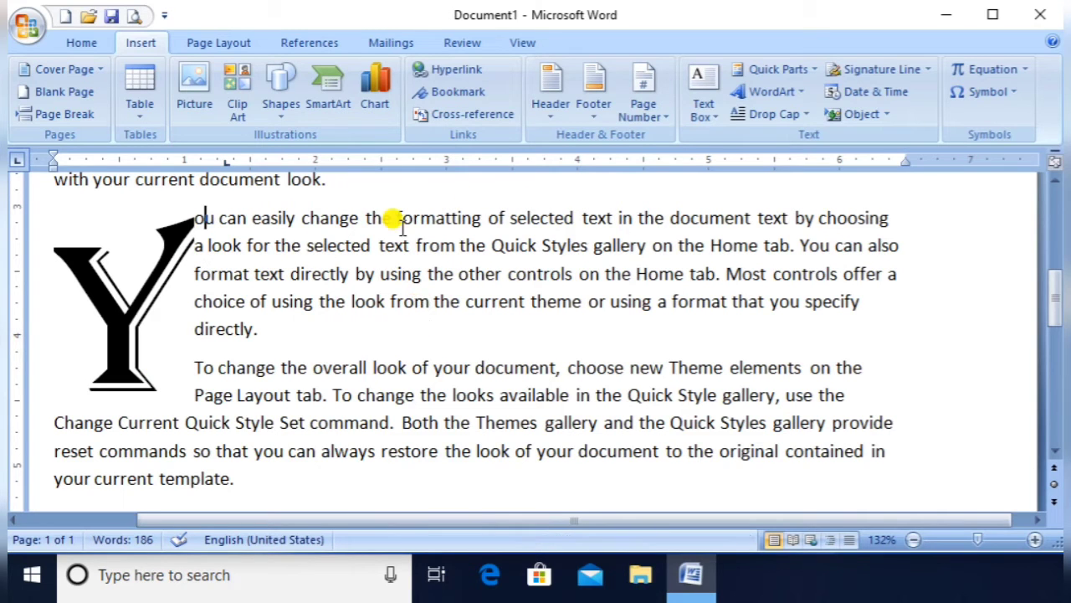
- Remove the drop cap from the paragraph by setting its position to None
click(771, 115)
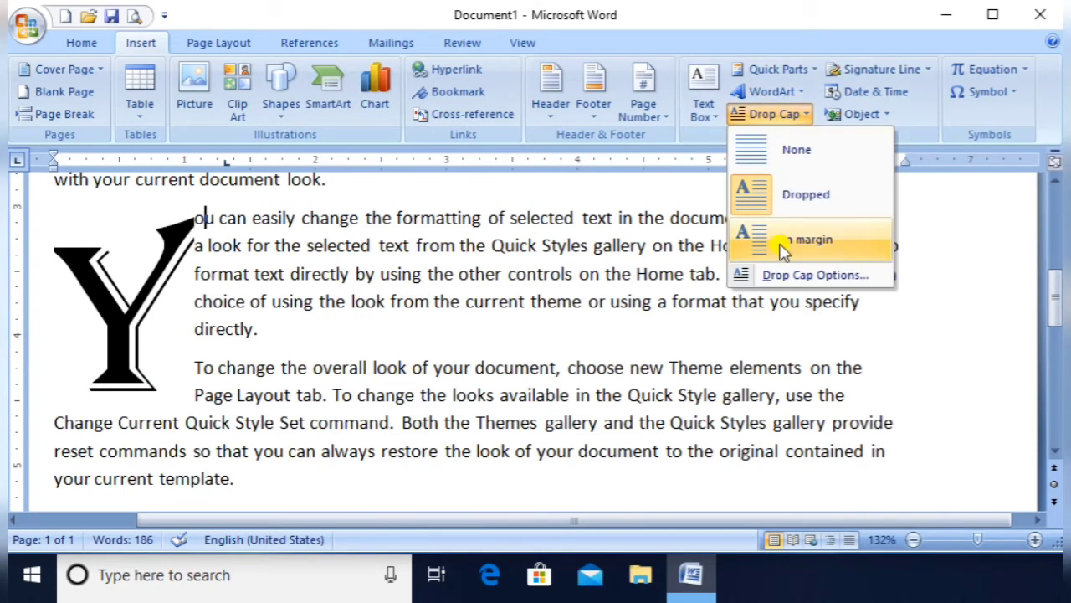
click(778, 277)
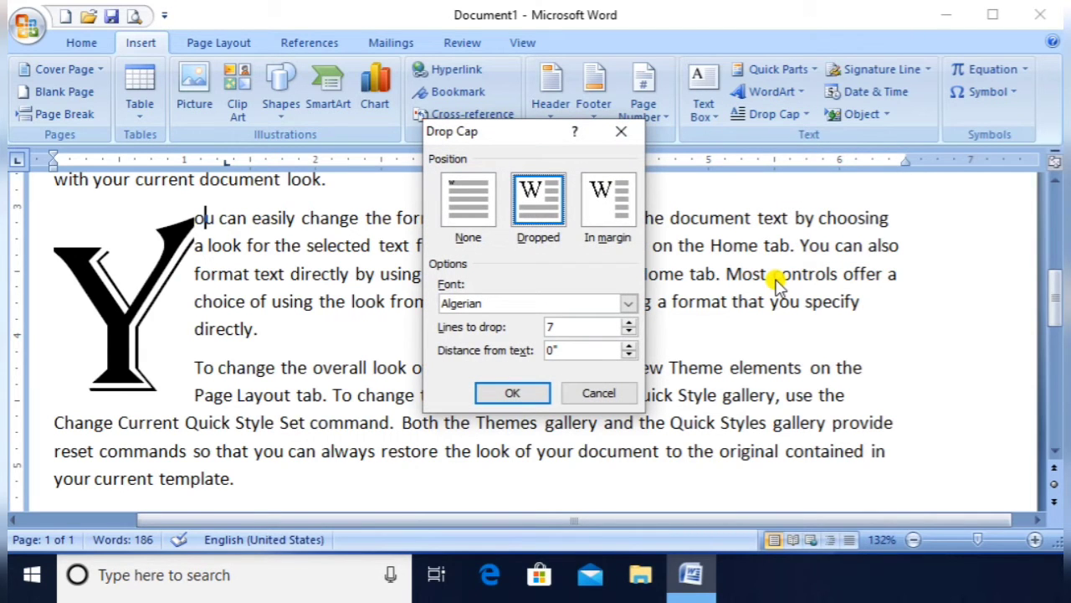
click(465, 198)
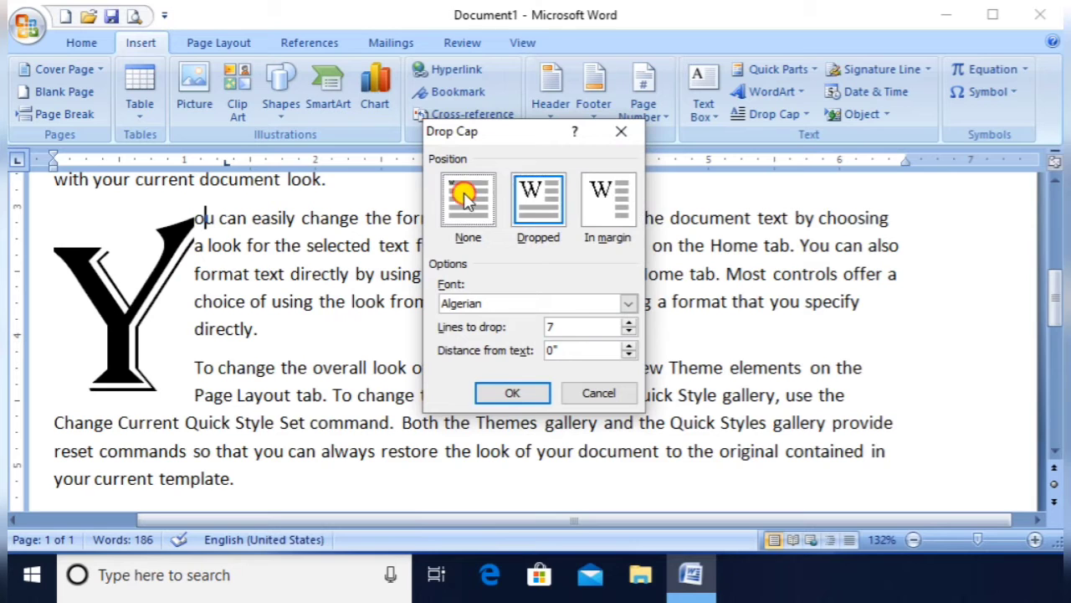
click(492, 393)
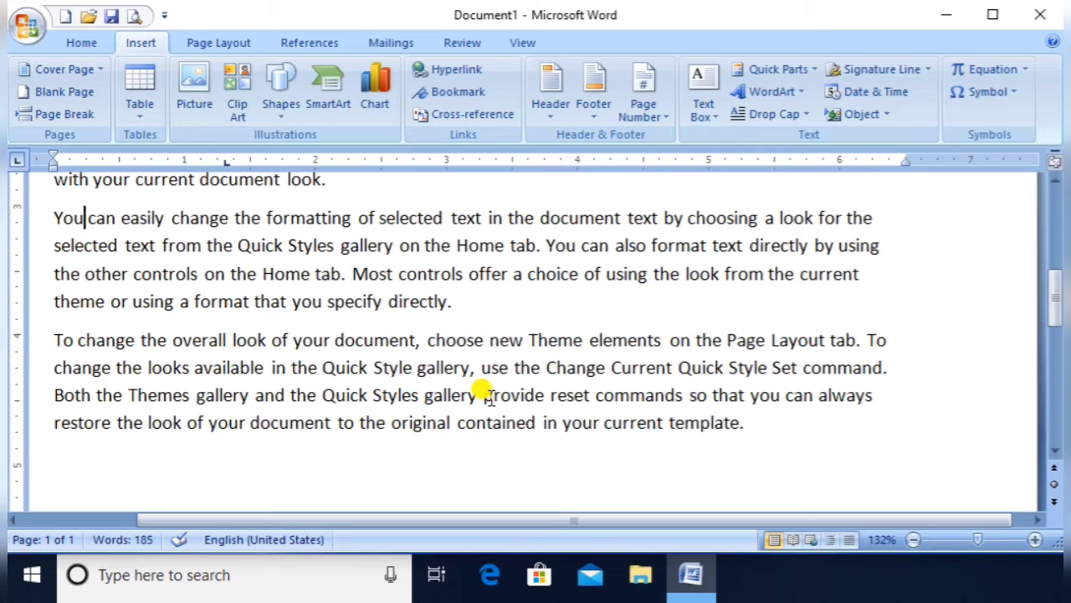
- Apply the Dropped drop cap to the whole word "You" at the start of the paragraph
key(shift+Left)
key(shift+Left)
key(shift+Left)
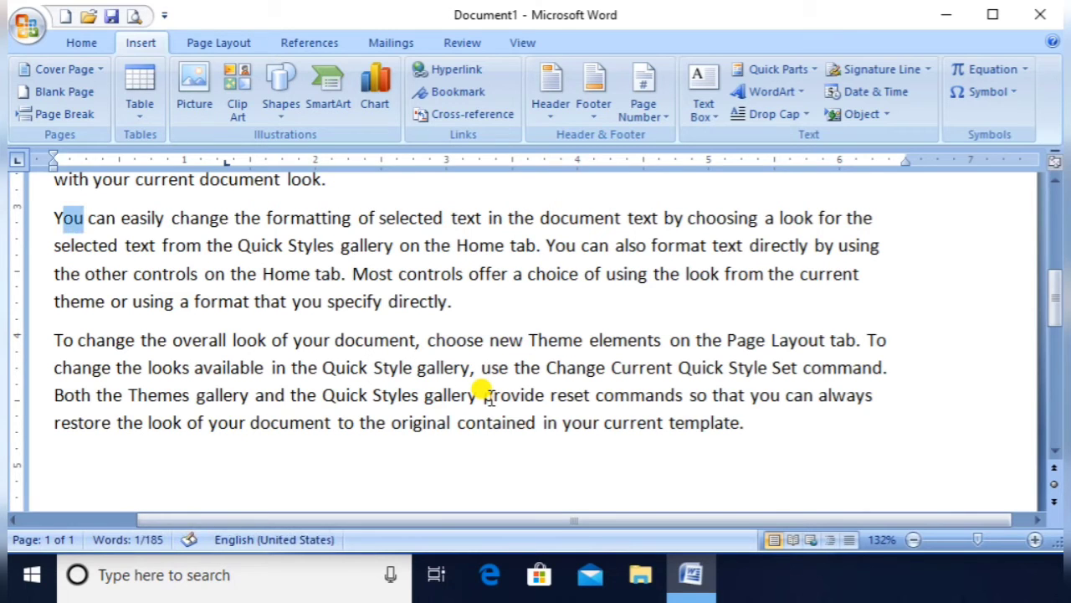
click(763, 114)
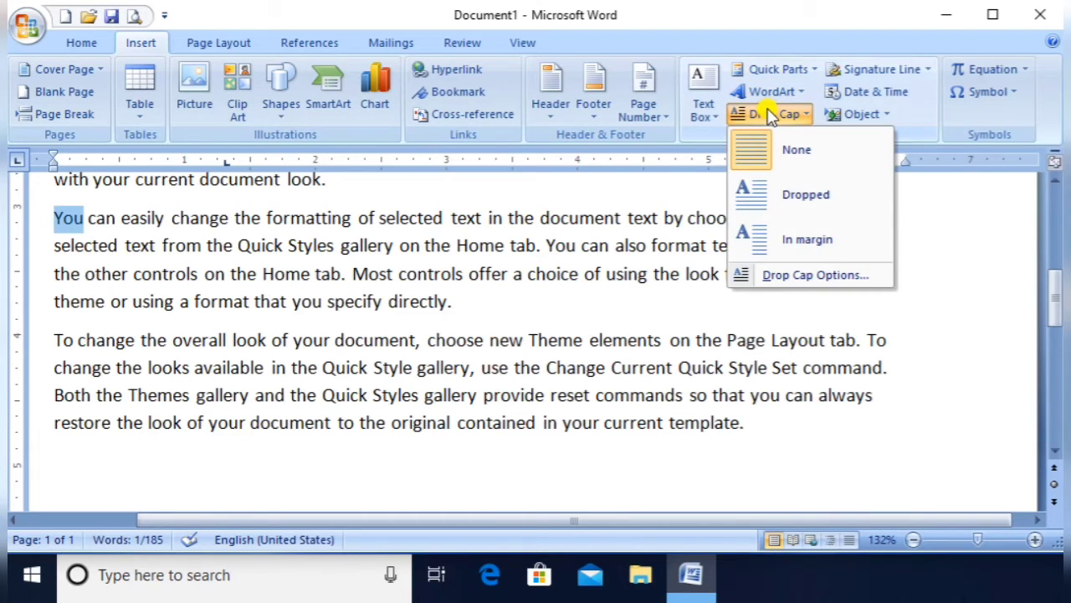
click(763, 184)
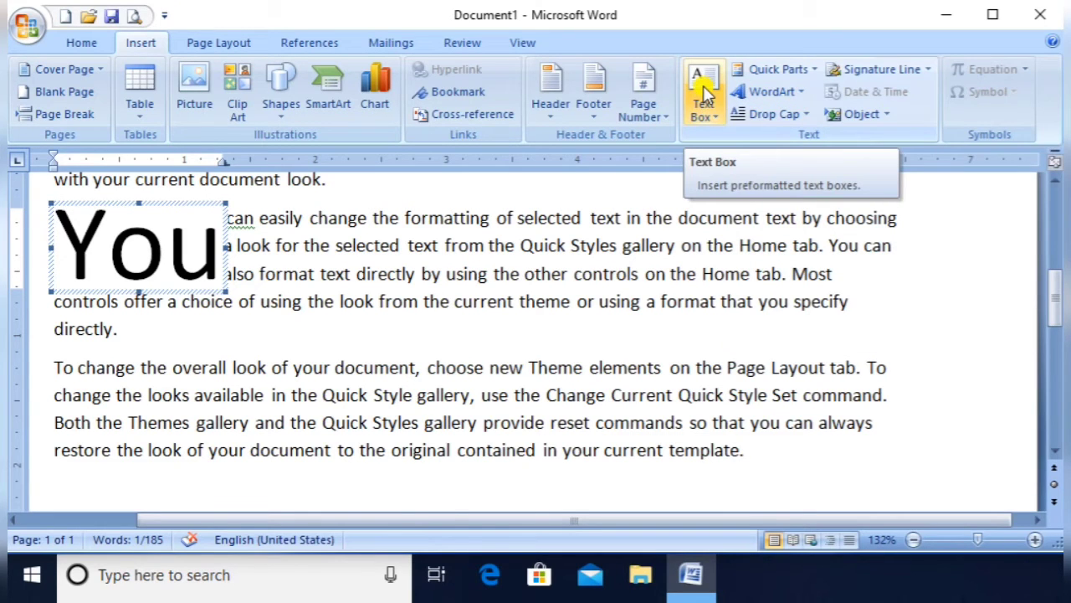
- Insert the built-in Alphabet Sidebar text box and delete its placeholder text
click(705, 92)
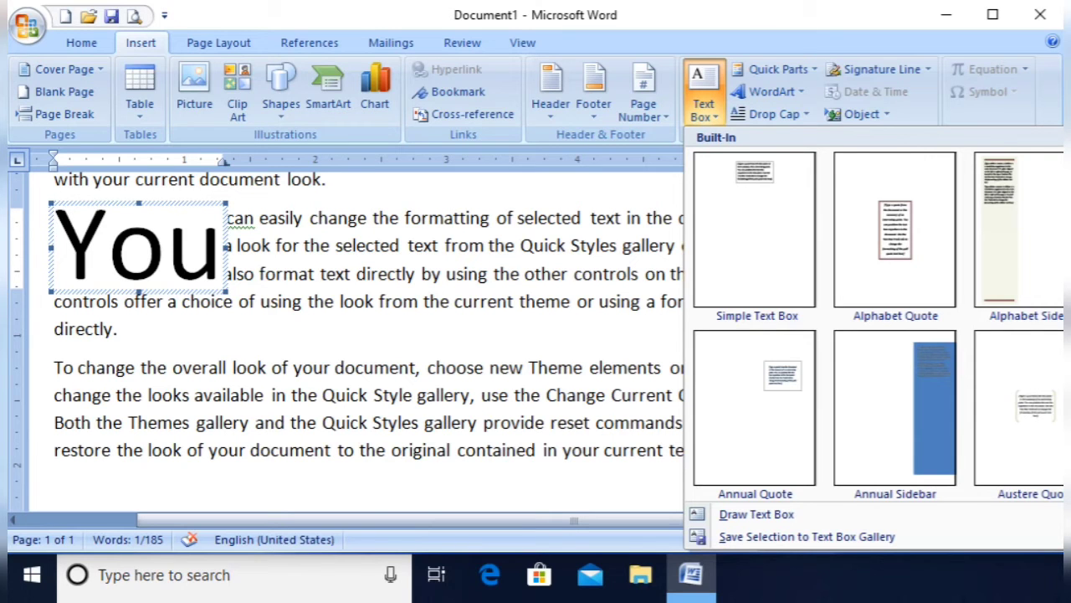
click(999, 217)
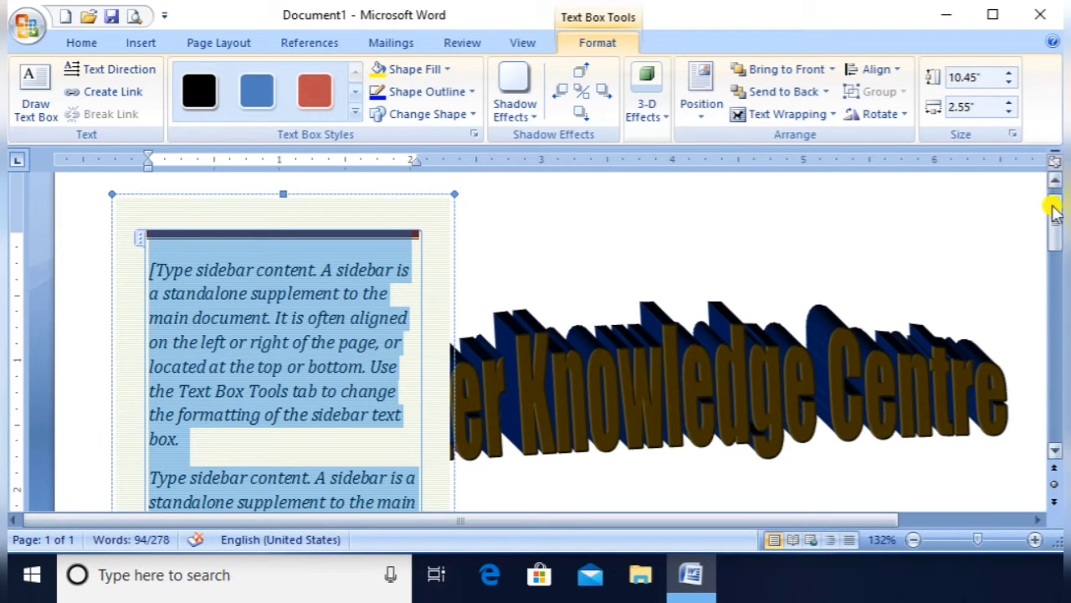
mouse_move(1053, 222)
mouse_down()
mouse_move(1052, 300)
mouse_move(1053, 242)
mouse_up()
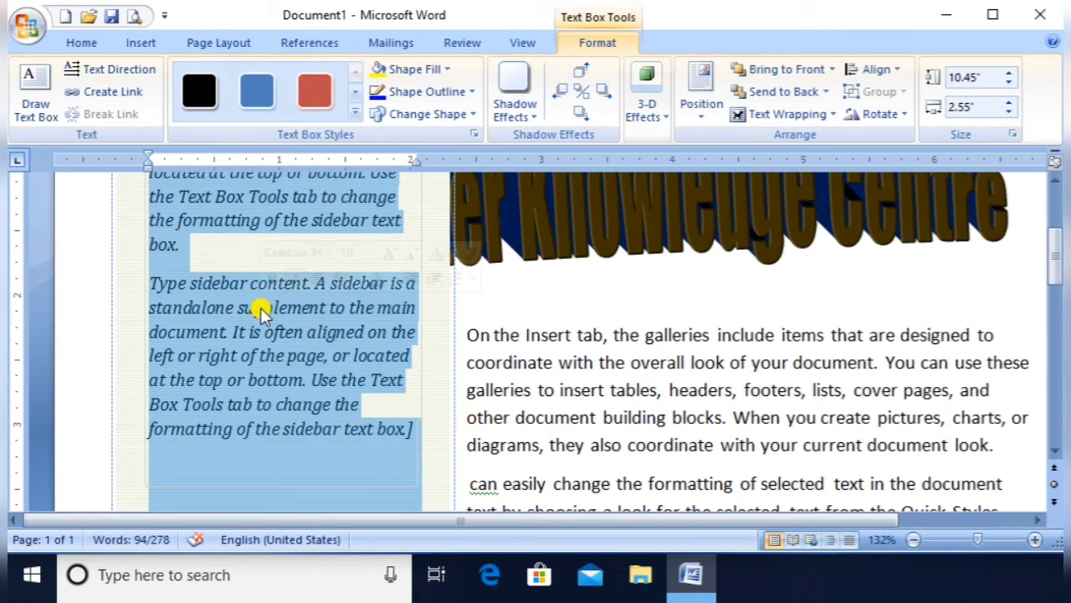
click(1055, 179)
scroll(1056, 179, up, 5)
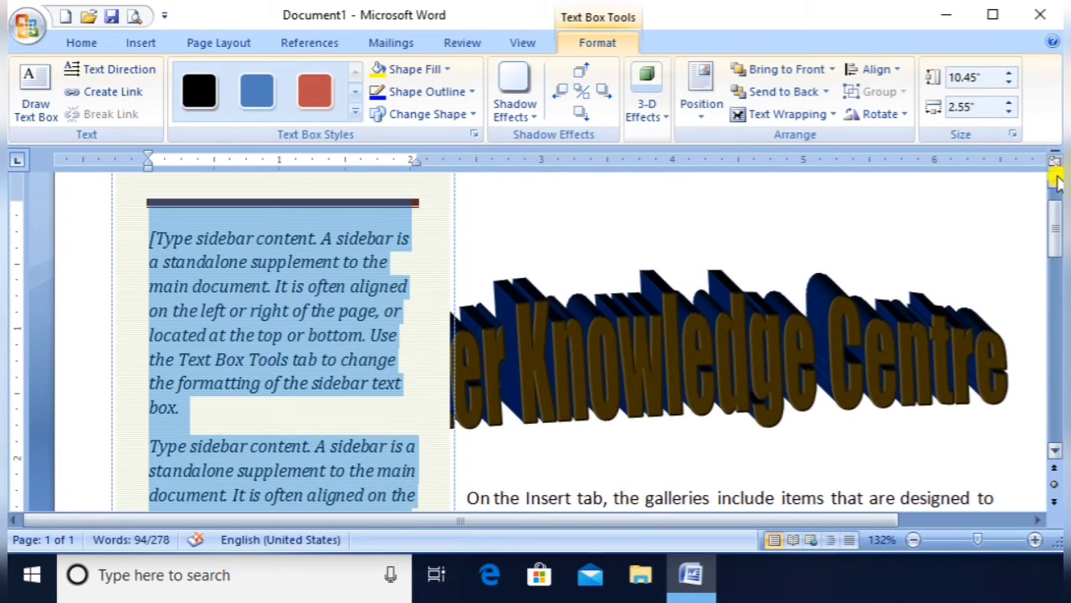
key(Delete)
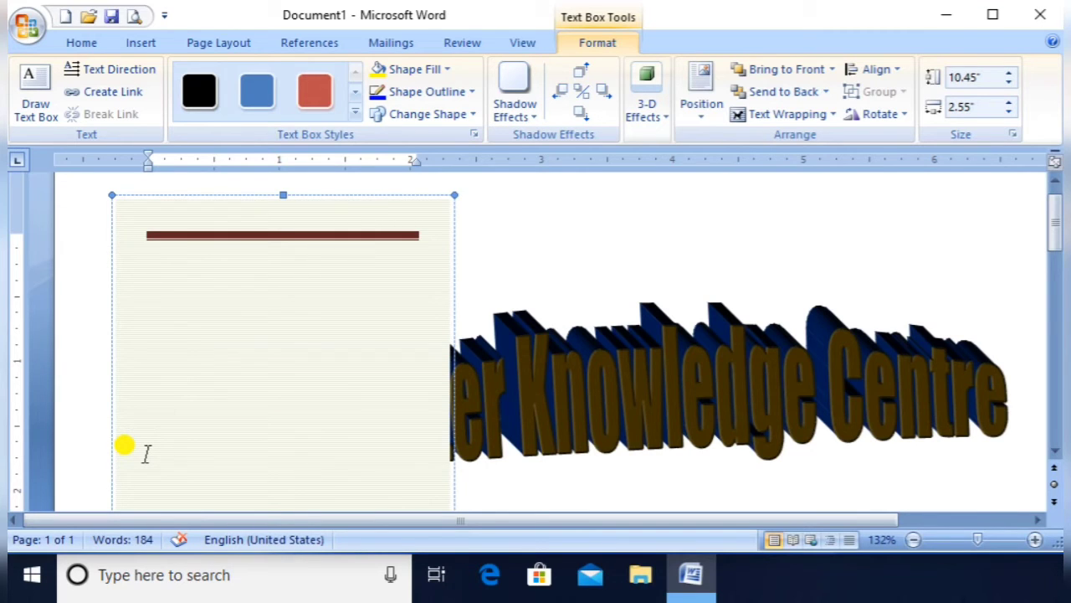
text(Gnvvnb nbv nhv)
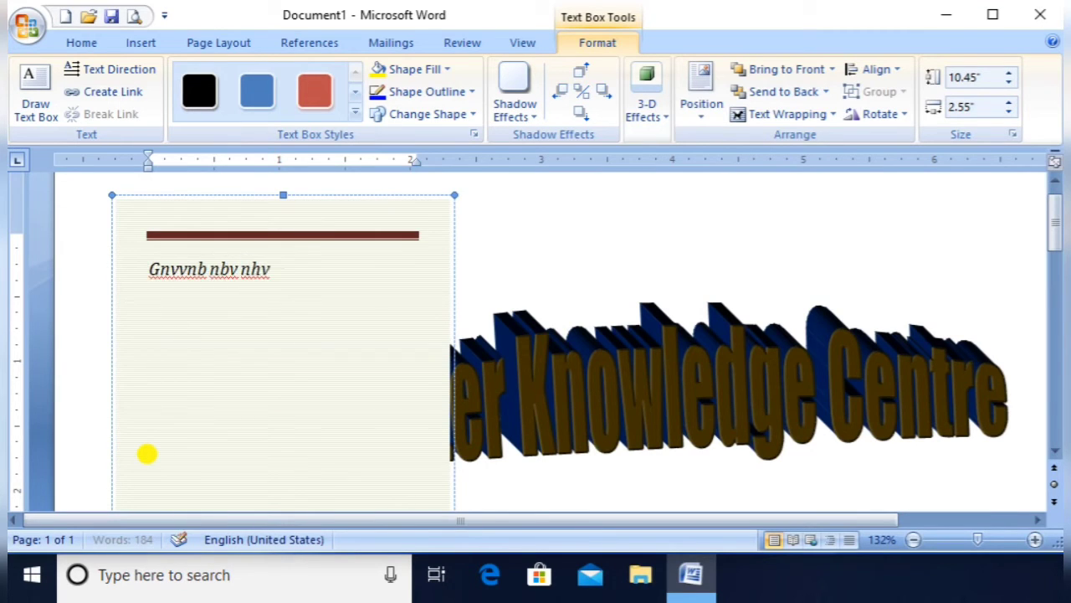
key(BackSpace)
key(BackSpace)
key(BackSpace)
key(BackSpace)
key(BackSpace)
key(BackSpace)
key(BackSpace)
key(BackSpace)
key(BackSpace)
key(BackSpace)
key(BackSpace)
key(BackSpace)
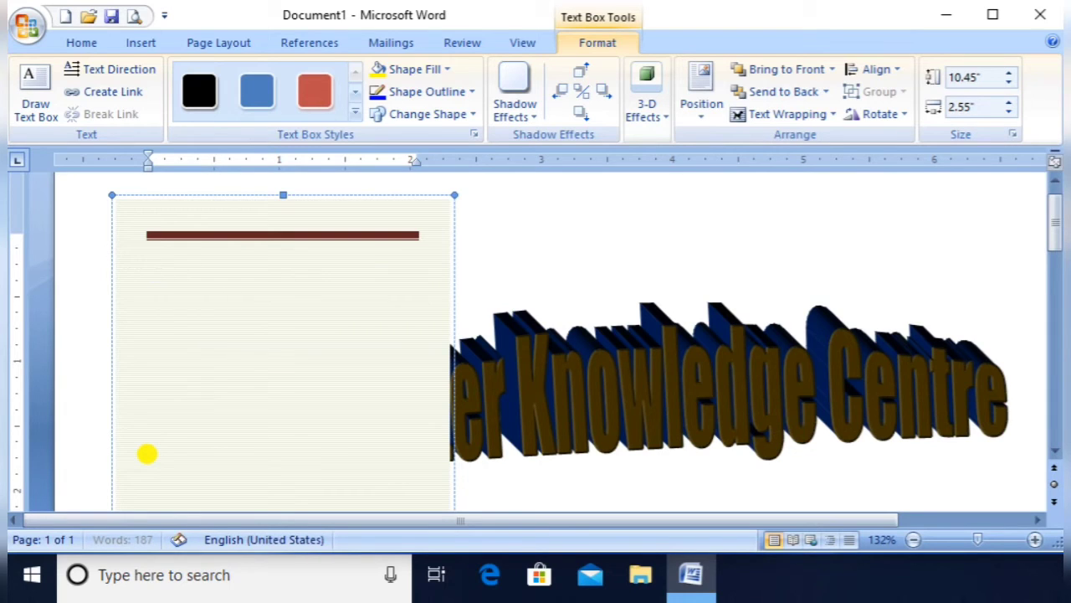
- Fill the sidebar text box with sample paragraphs using =rand()
text(=rand())
key(Return)
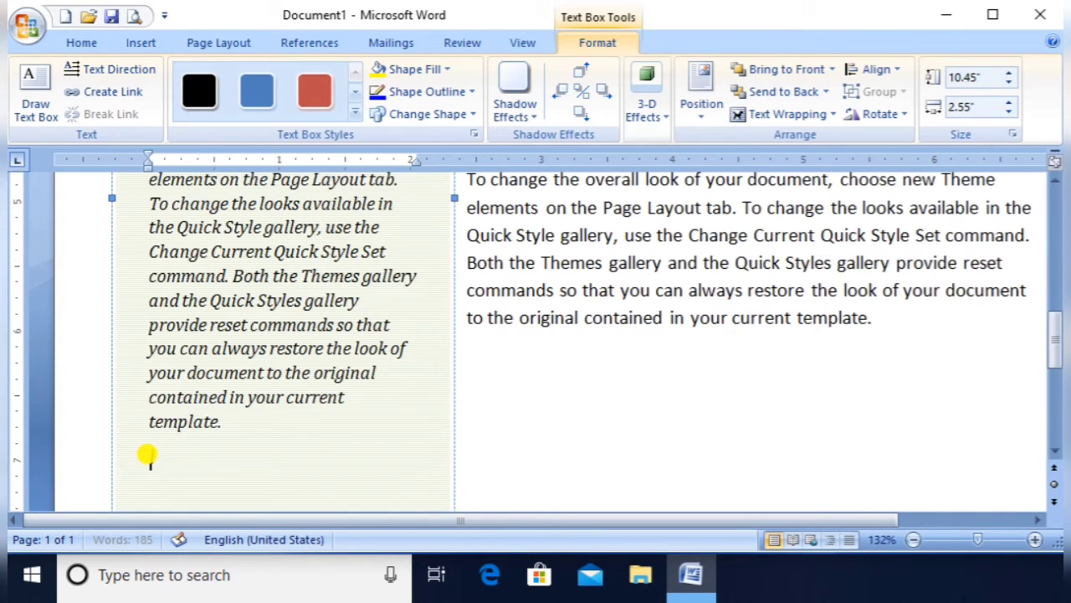
drag(147, 453, 147, 457)
click(147, 455)
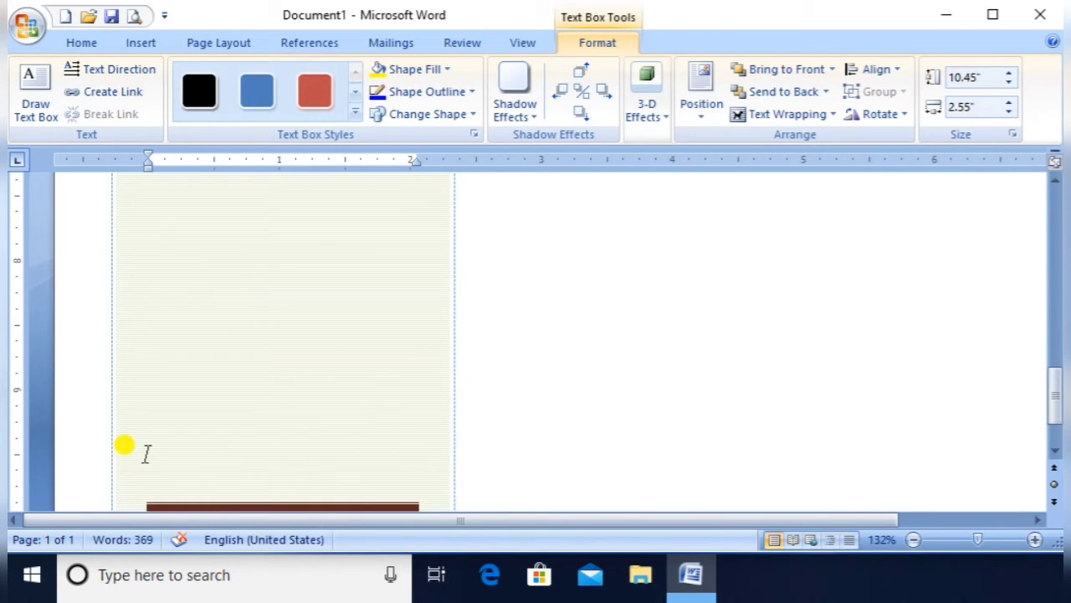
- Add a new filler paragraph, "Ngv bjkmn bb vjn hmn bnv bvn bn b bb", at the end of the sidebar text
scroll(146, 454, up, 5)
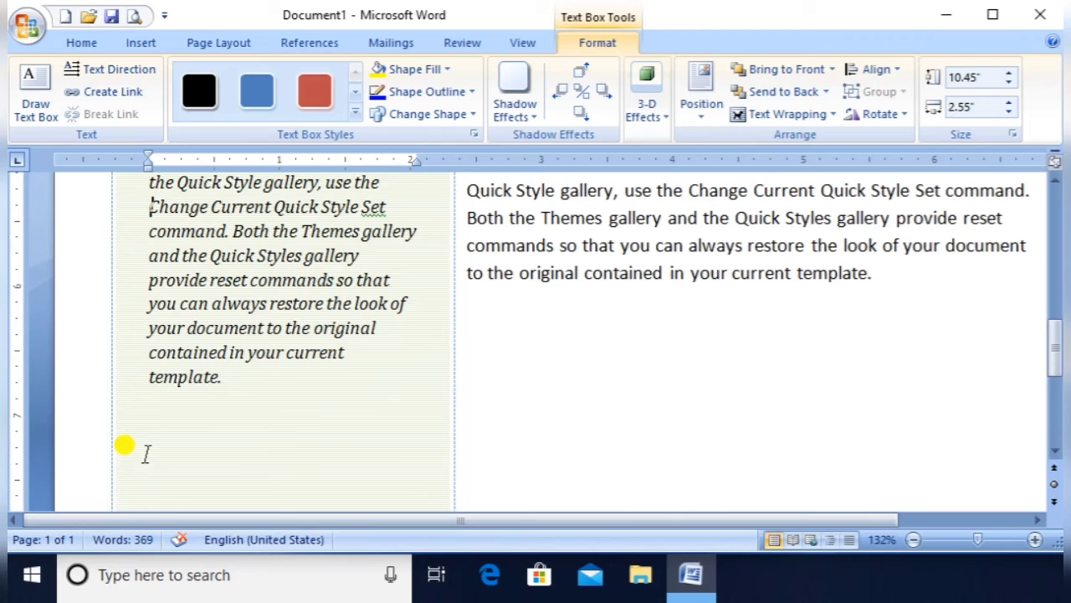
scroll(146, 454, down, 5)
scroll(145, 453, up, 2)
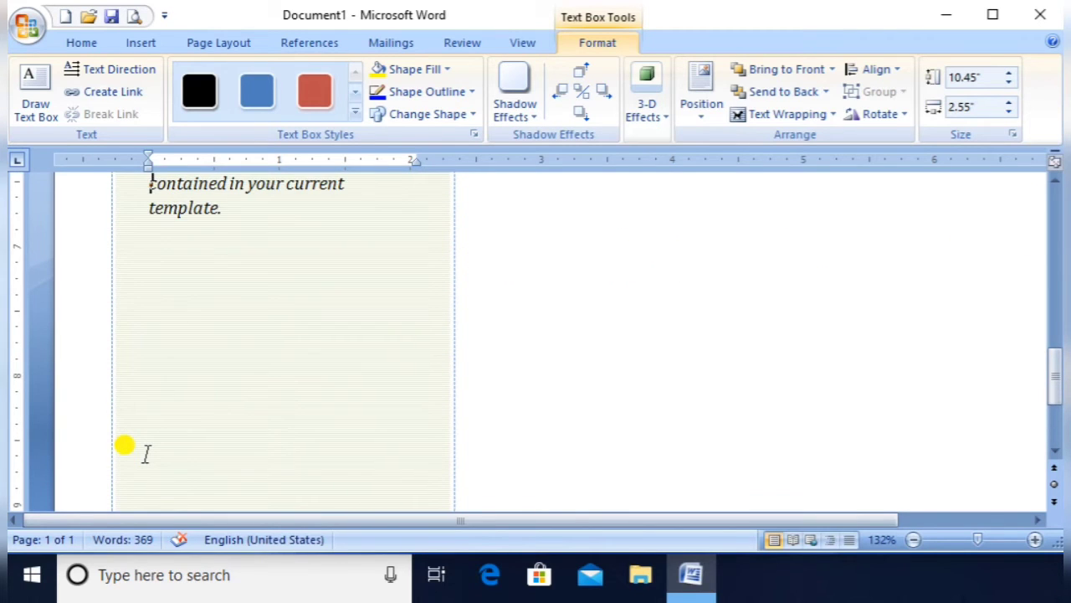
scroll(146, 453, down, 2)
scroll(145, 453, up, 1)
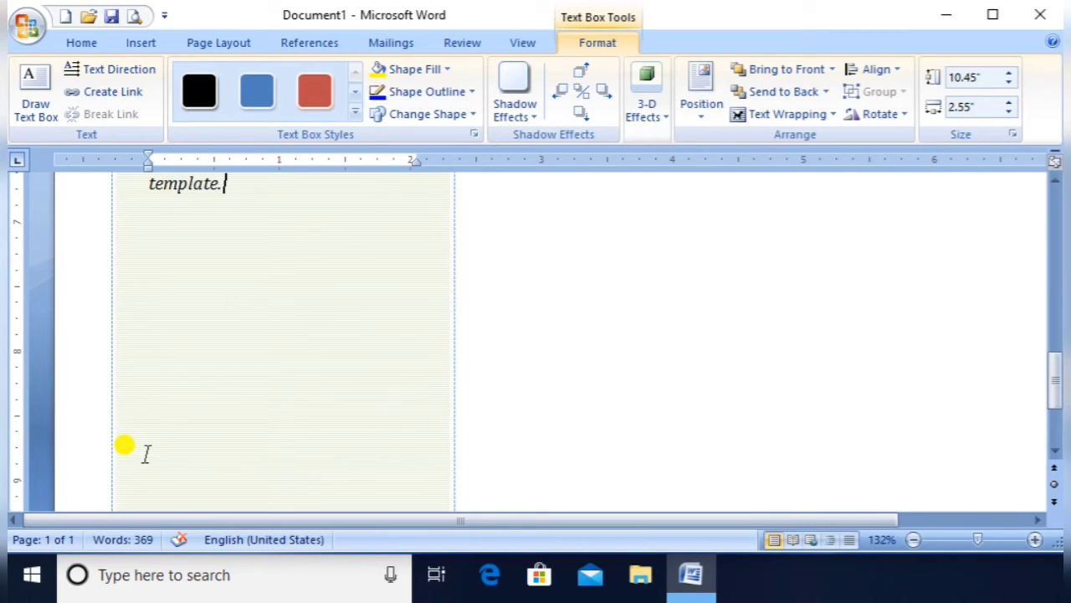
key(Return)
text(ngv  bjkmn bb)
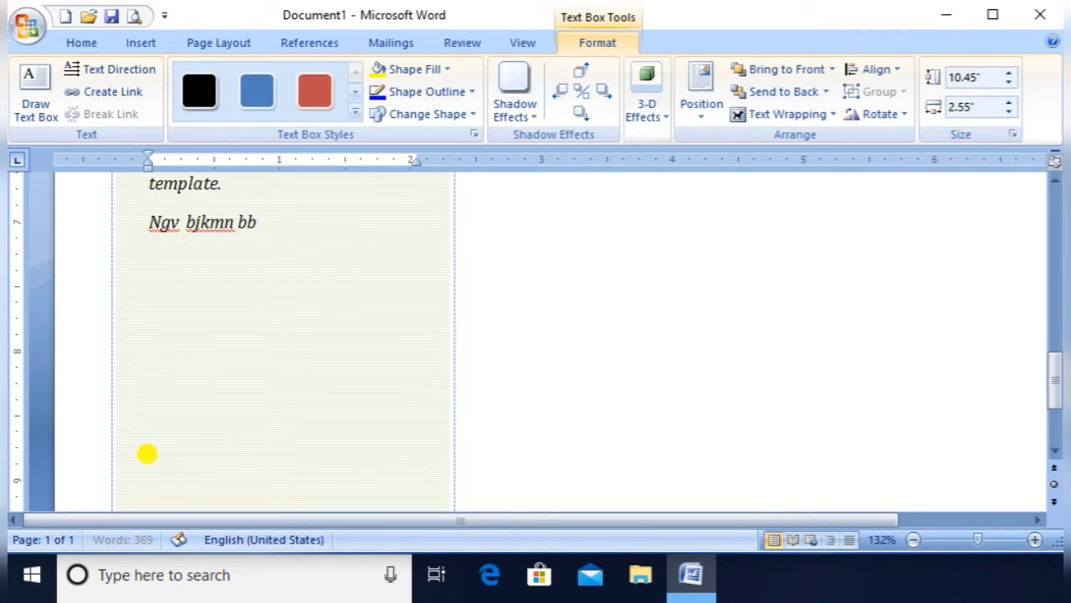
text( vjn hmn bnv bvn bn b bb)
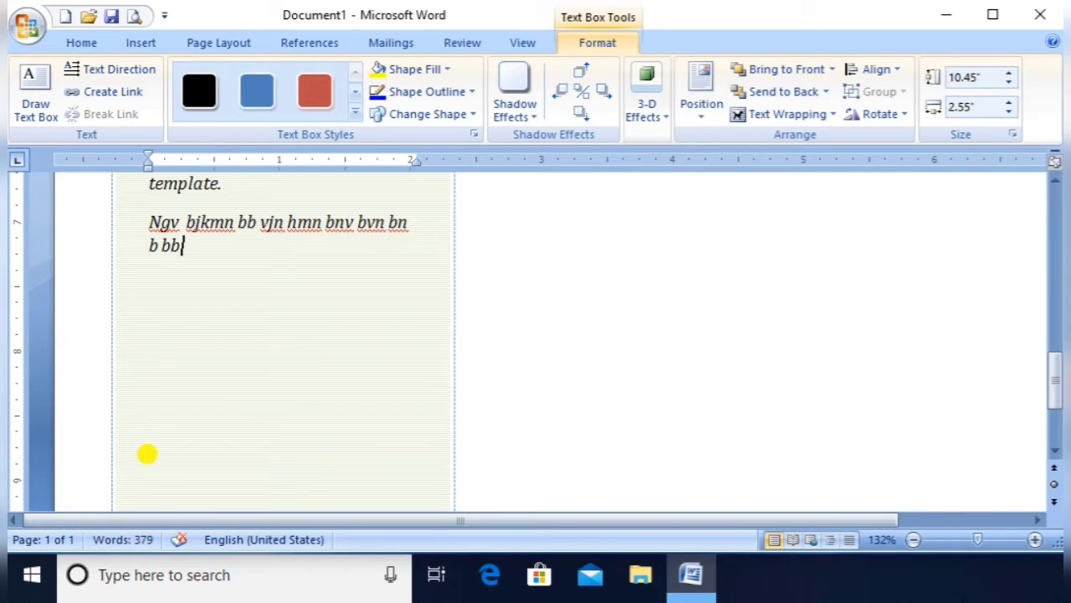
click(519, 319)
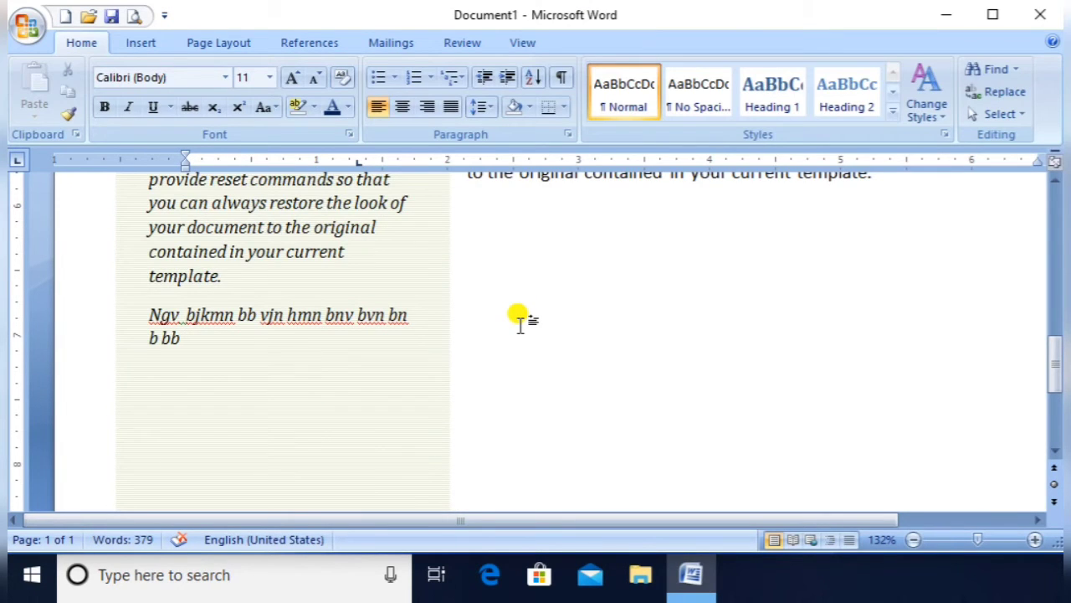
- Delete the whole sidebar text box from the page
click(138, 268)
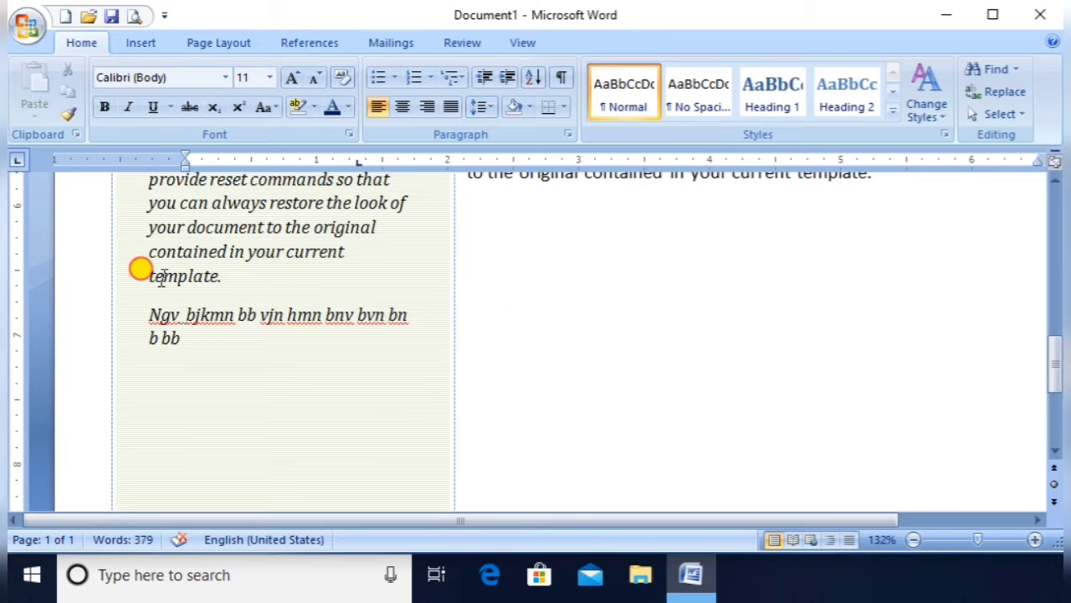
click(104, 262)
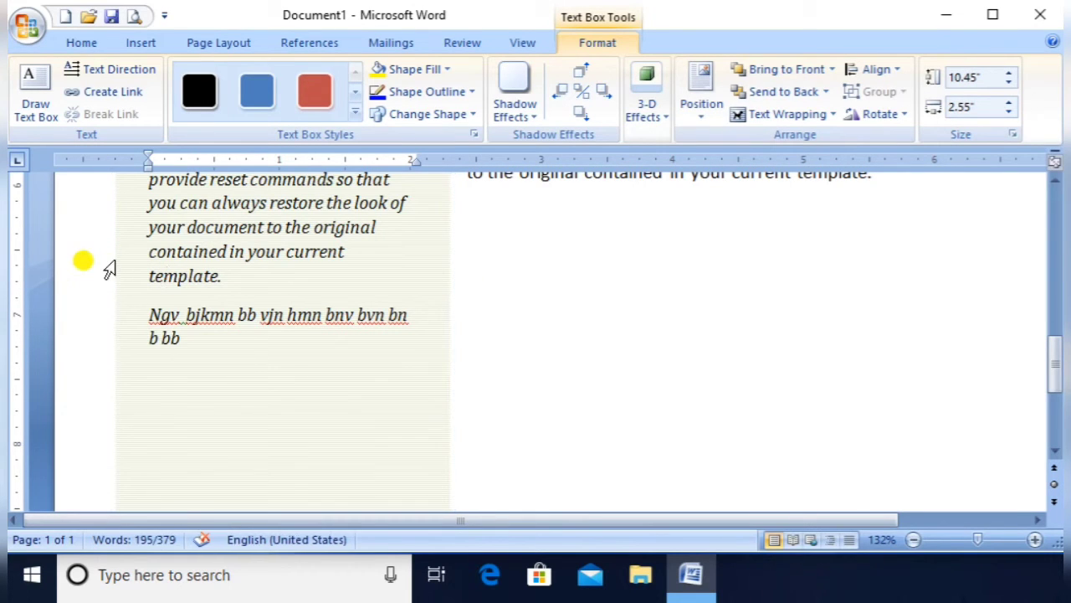
key(Delete)
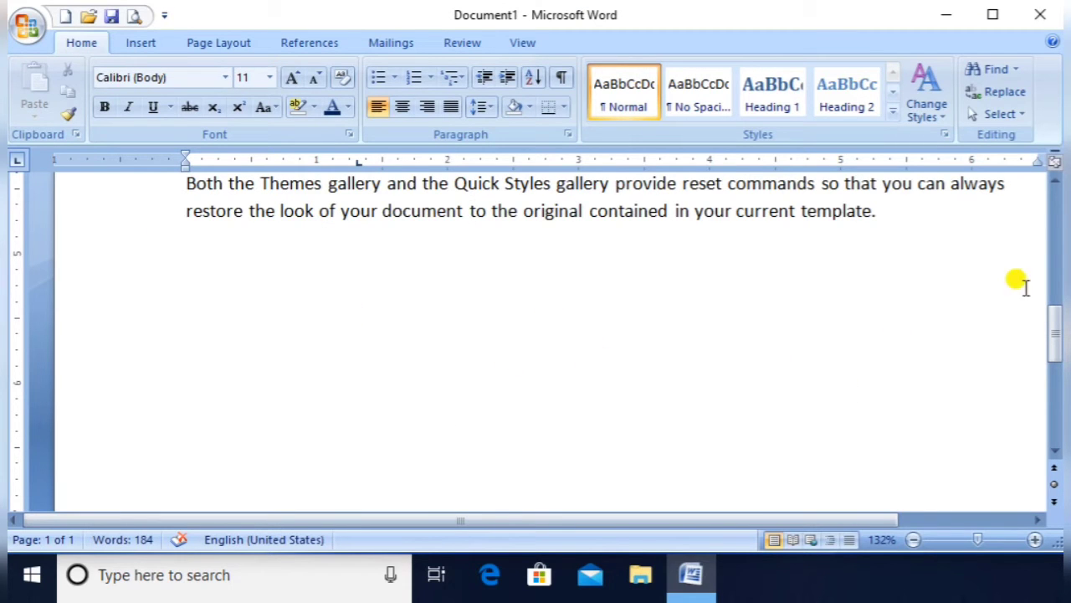
- Draw a text box about 1.11" high and 1.94" wide below the last paragraph
drag(1053, 328, 1052, 315)
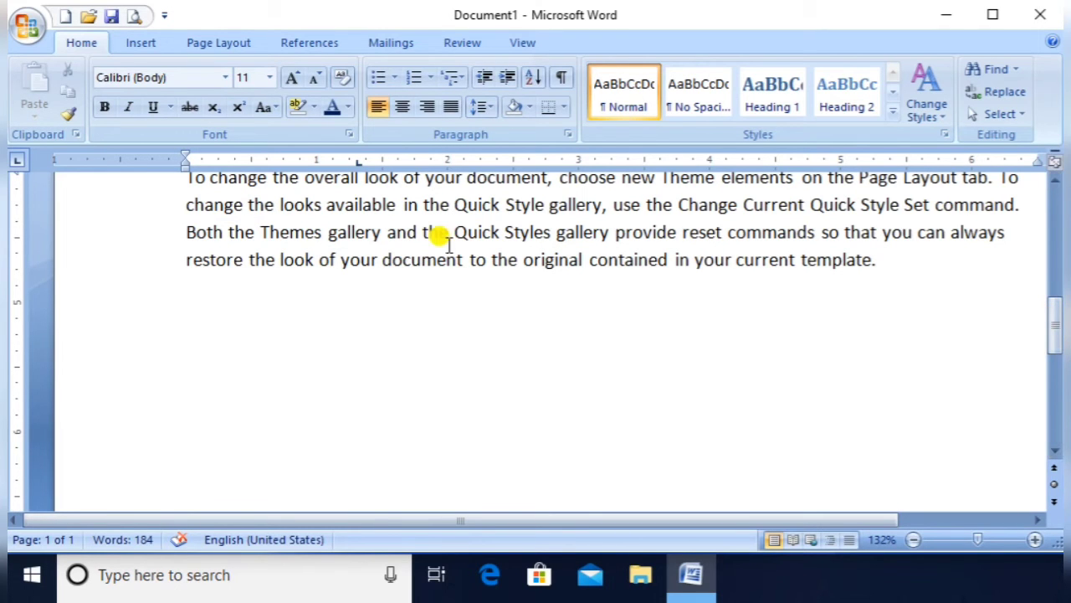
click(152, 45)
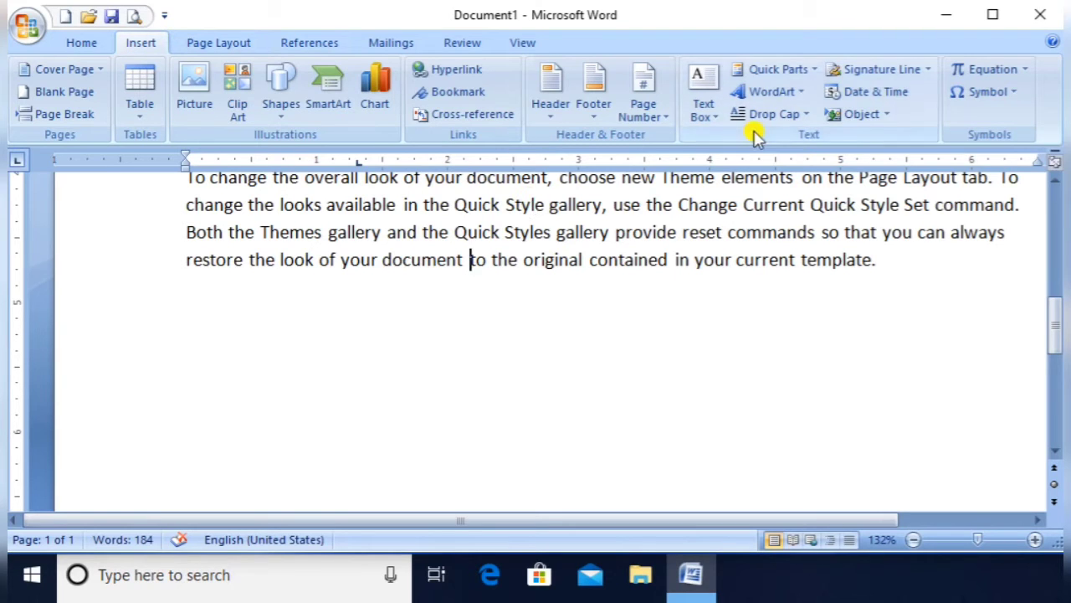
click(703, 113)
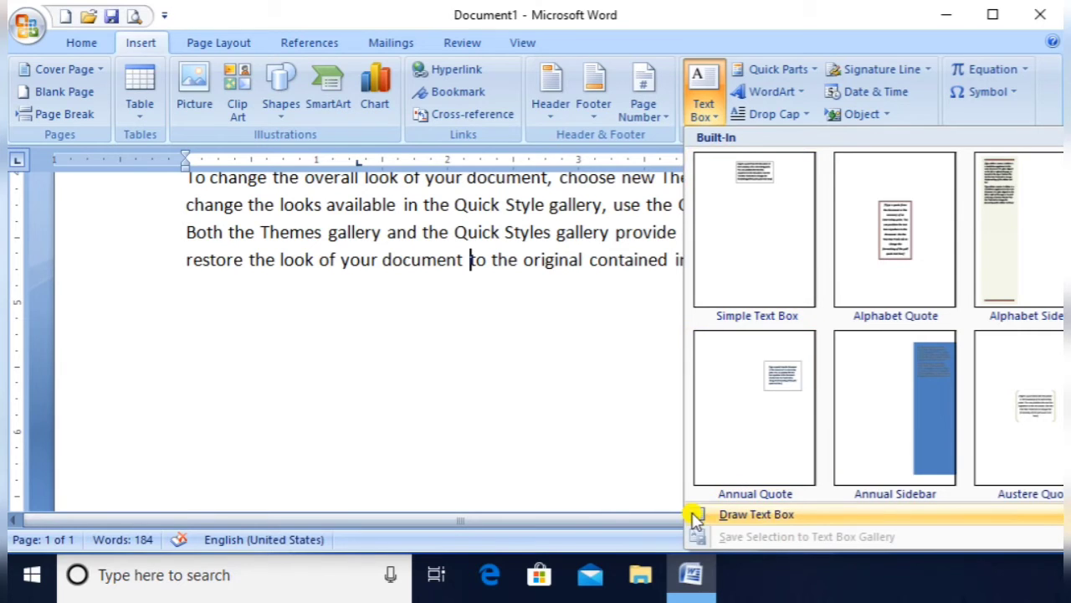
click(774, 516)
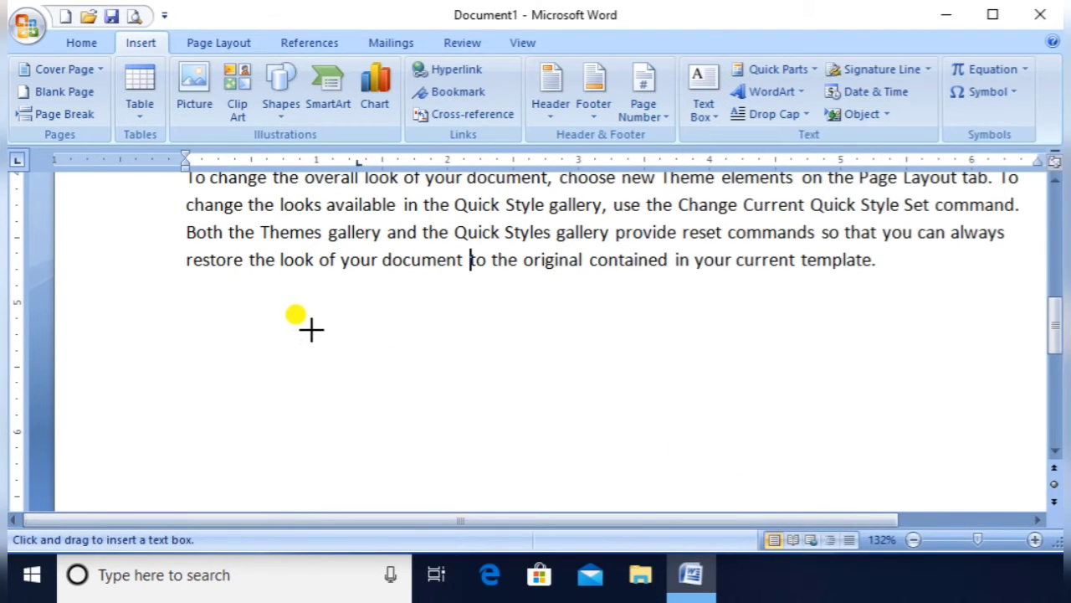
drag(311, 329, 567, 477)
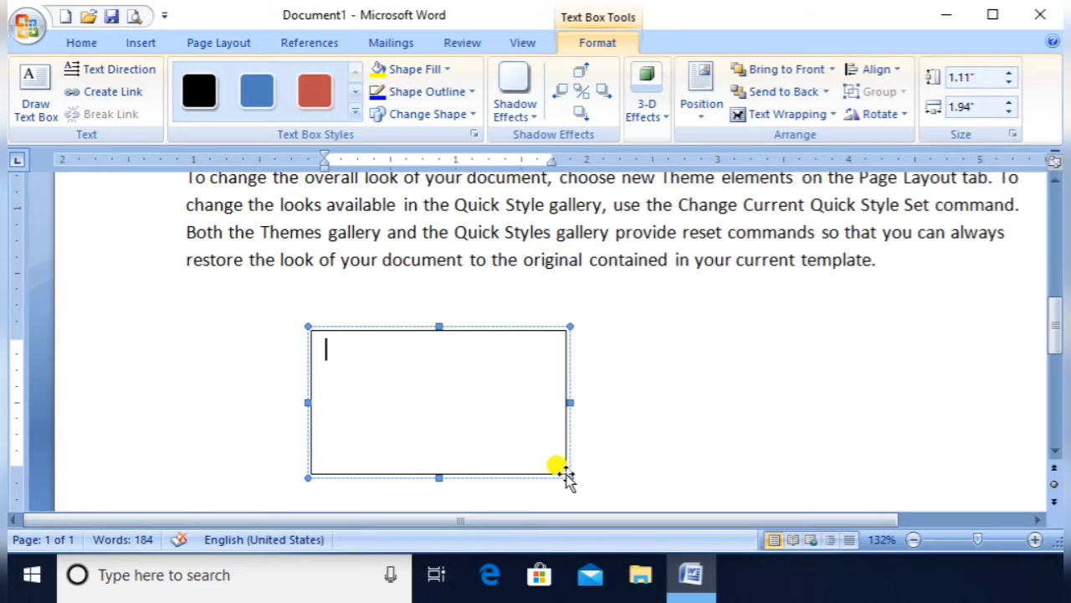
- Fill the drawn text box with several lines of filler text starting "Mhmn mnvbn mhn n nnh"
text(mhmn mnvbn mhn n nnh nvn mh nvhmn nv)
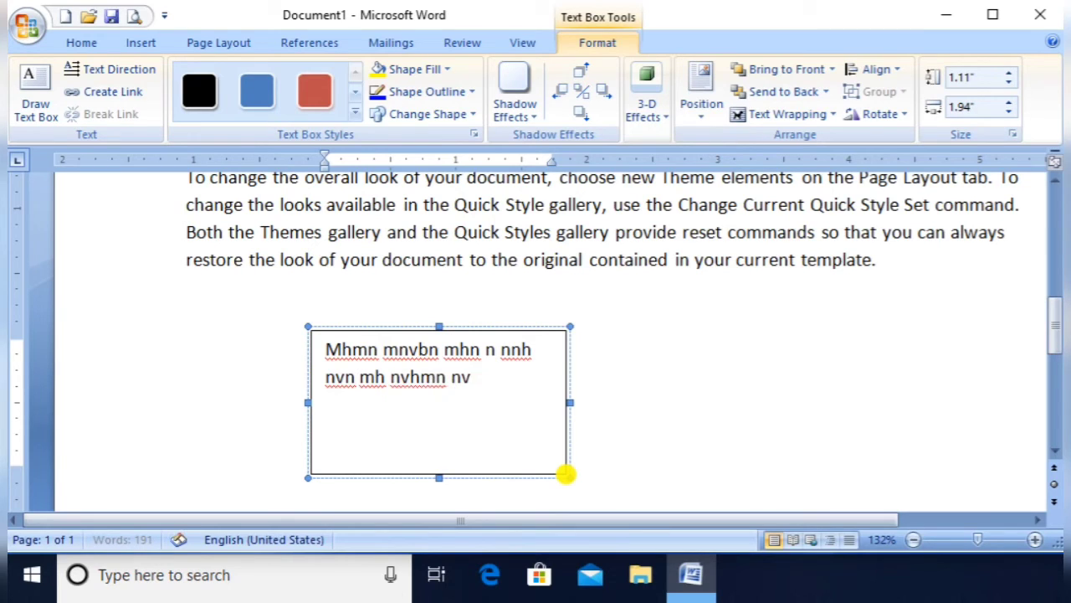
text(b bvh bnv bbvb  vnhv bv)
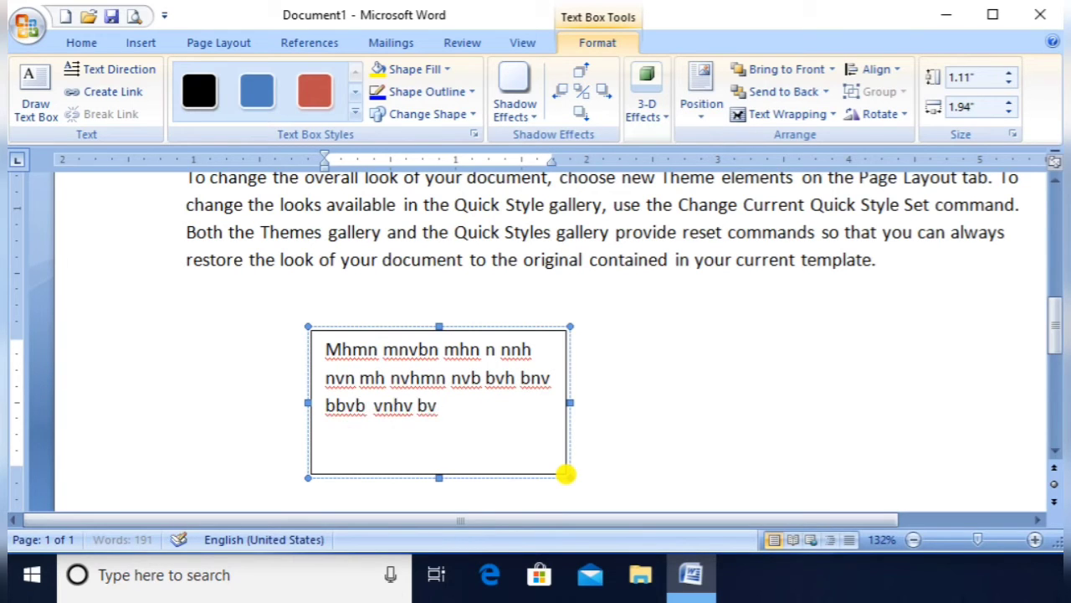
text( bnb bv n mhm)
text(   n bv nb nbv v)
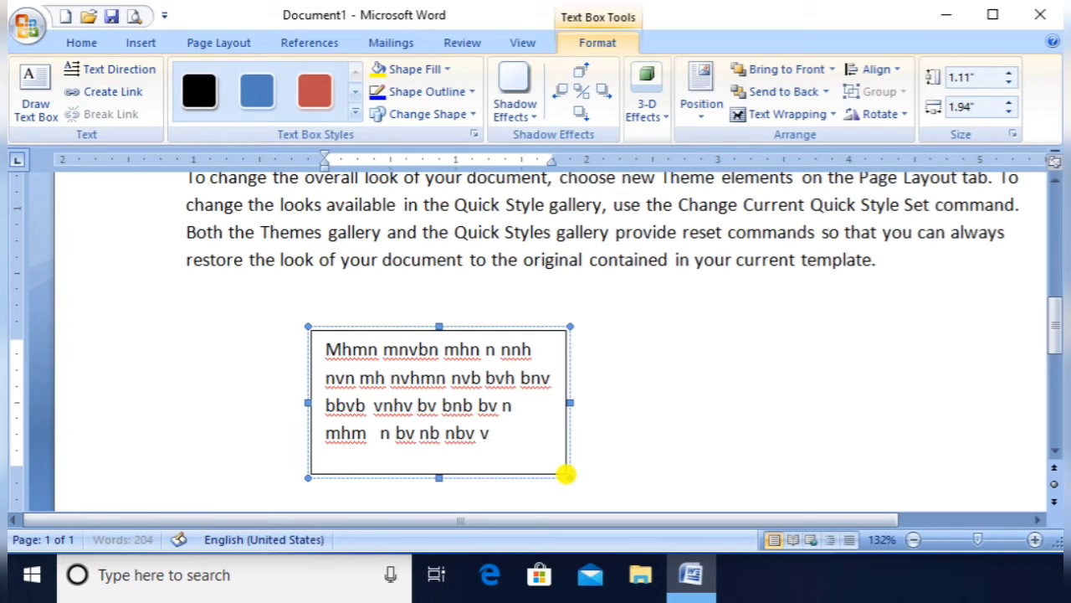
text(nb bvhmn nmbbn vhmn nvb)
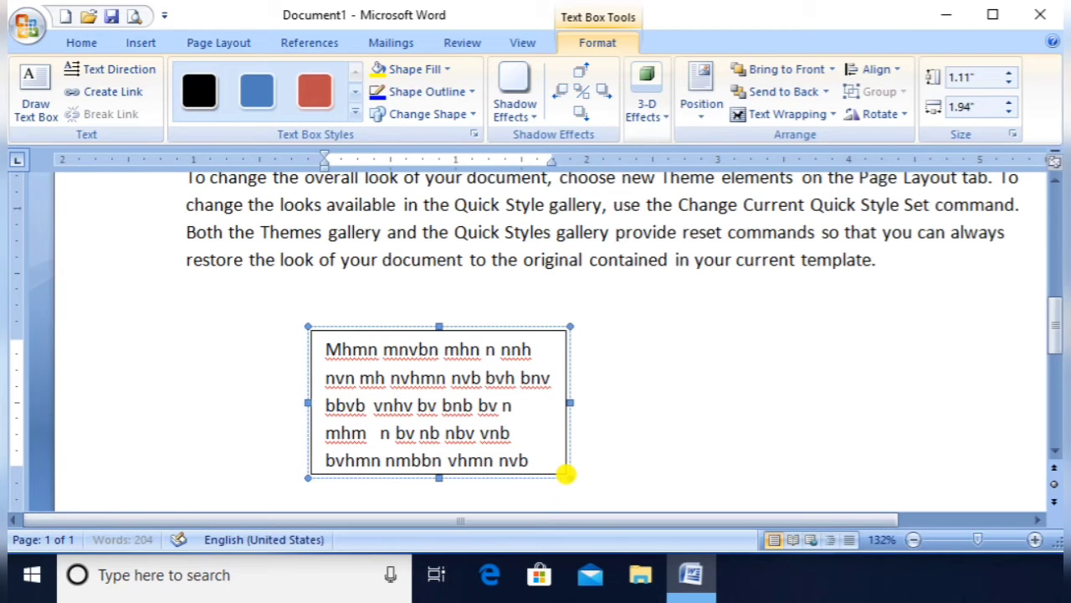
- Enlarge the text box to about 1.43" high and 2.4" wide so that it fits its text
drag(440, 327, 439, 289)
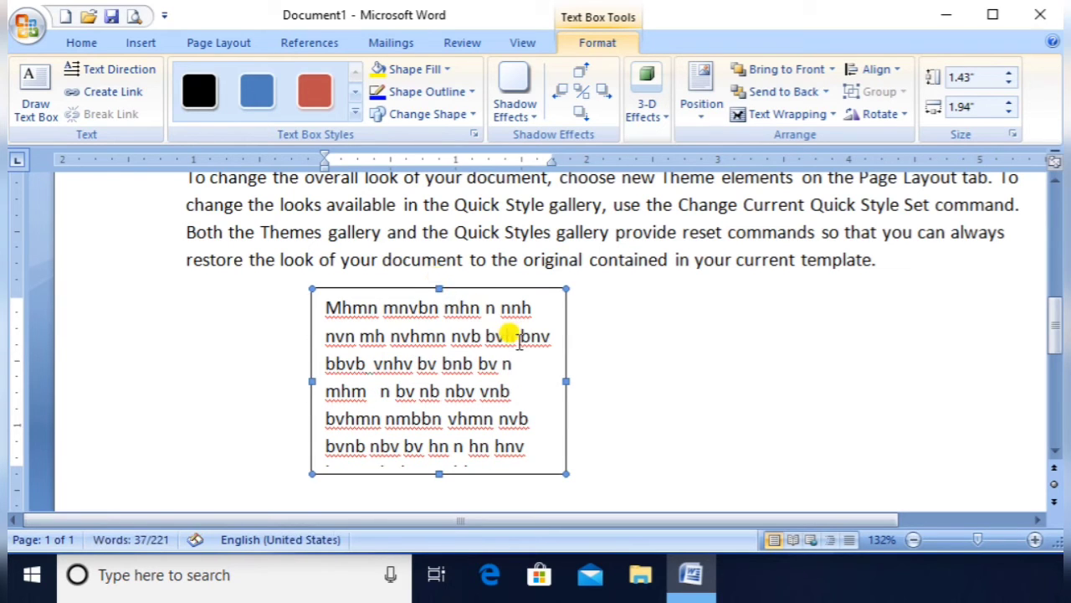
drag(567, 381, 627, 380)
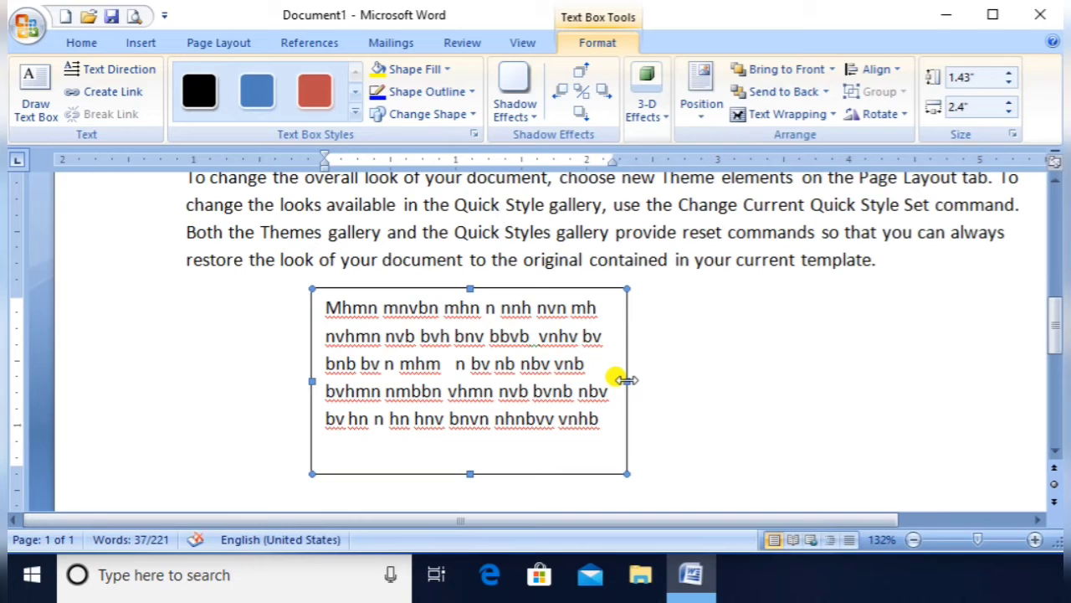
click(409, 391)
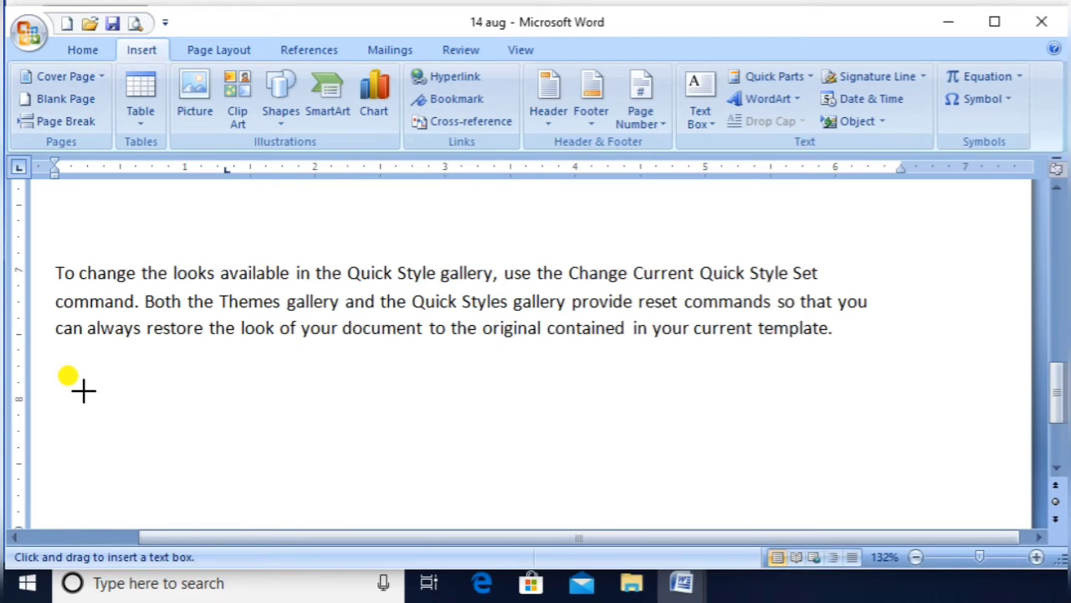
- Draw two text boxes side by side below the last paragraph, about 0.96" by 1.78" and 0.9" by 2.02"
mouse_move(84, 390)
mouse_down()
mouse_move(187, 485)
mouse_move(317, 518)
mouse_up()
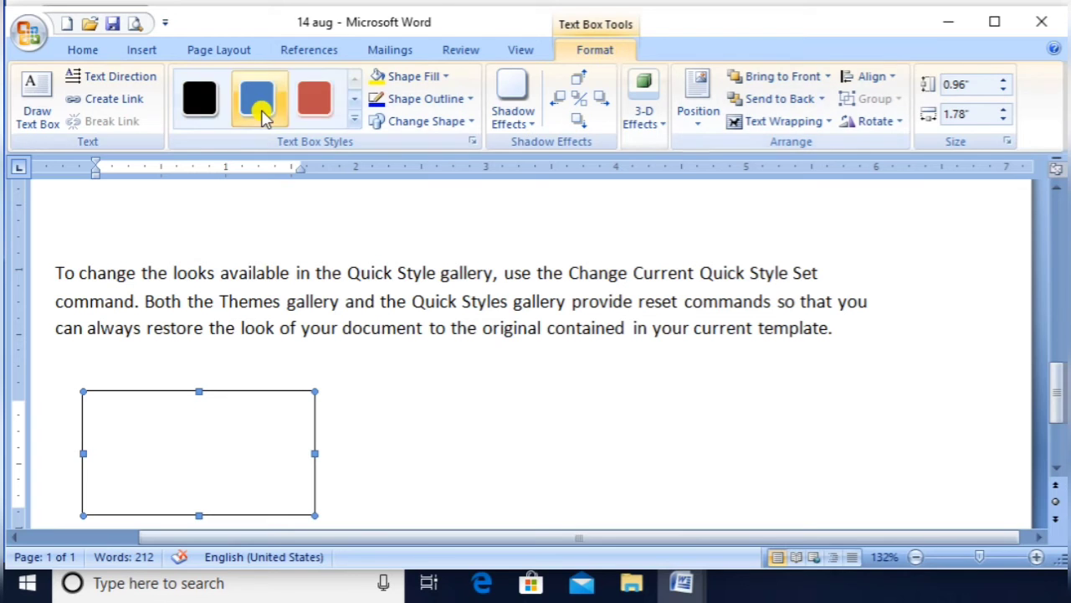
click(33, 121)
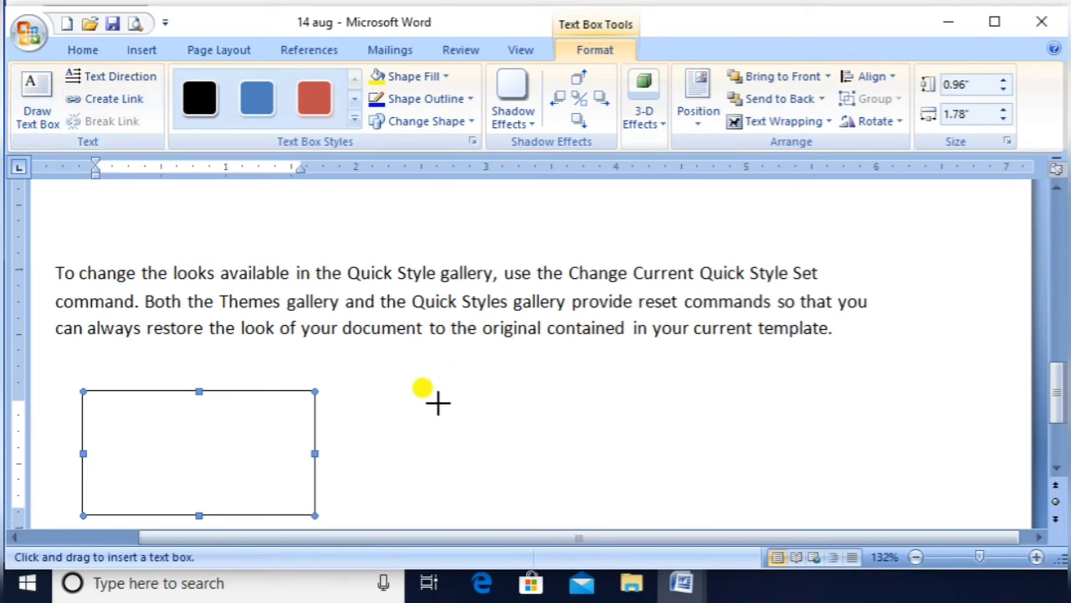
mouse_move(431, 390)
mouse_down()
mouse_move(522, 469)
mouse_move(692, 510)
mouse_move(229, 418)
mouse_move(179, 435)
mouse_up()
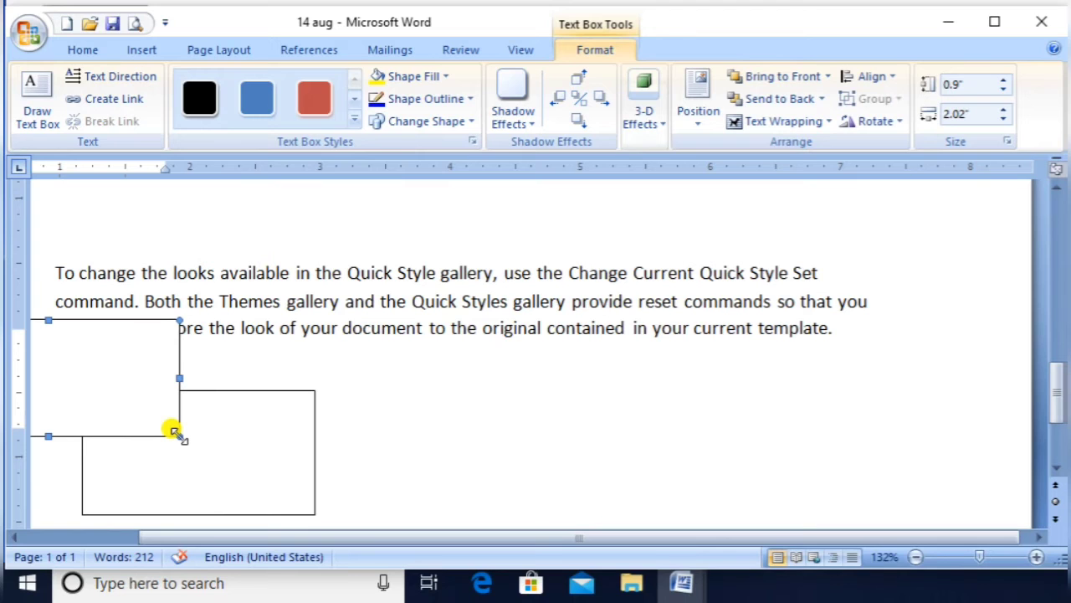
key(Escape)
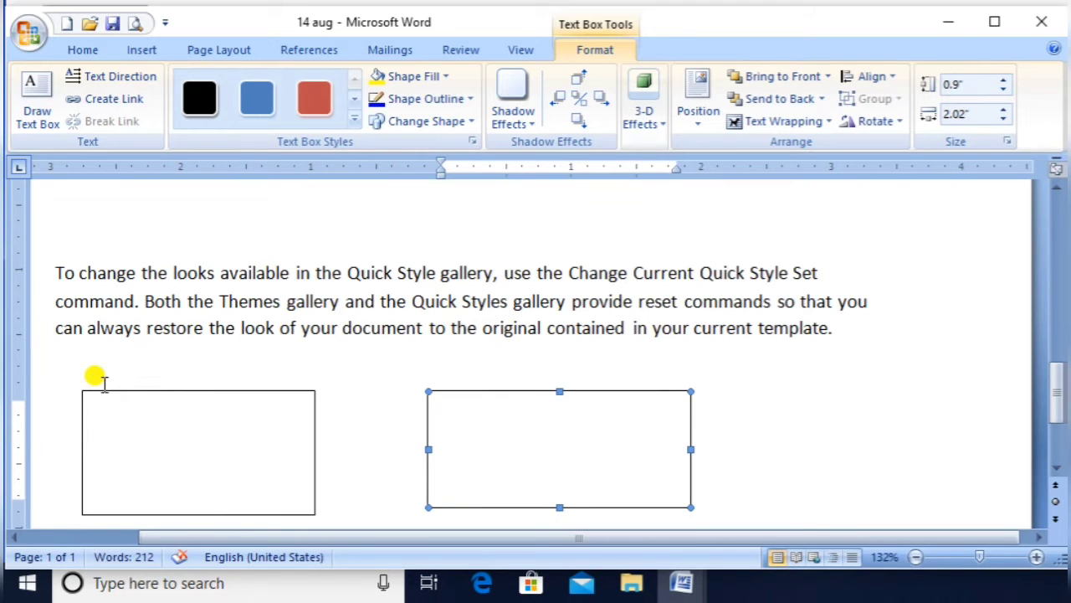
- Fill the first text box with filler text starting "Hjv vhjbn nvhbn hv vhn" until it is full
click(121, 411)
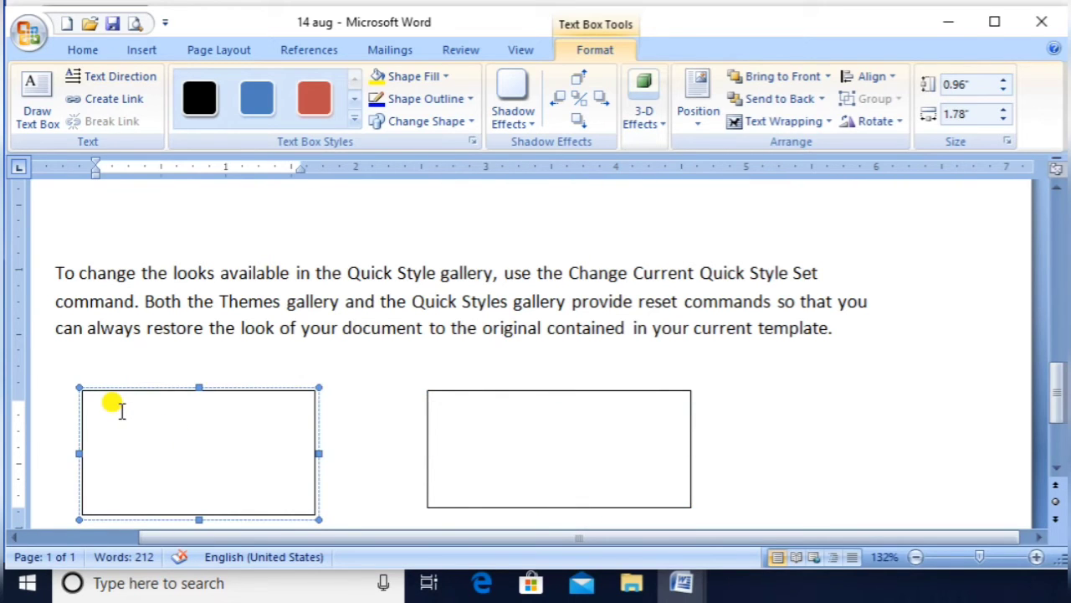
text(Hj vhjbn nvhbn hv)
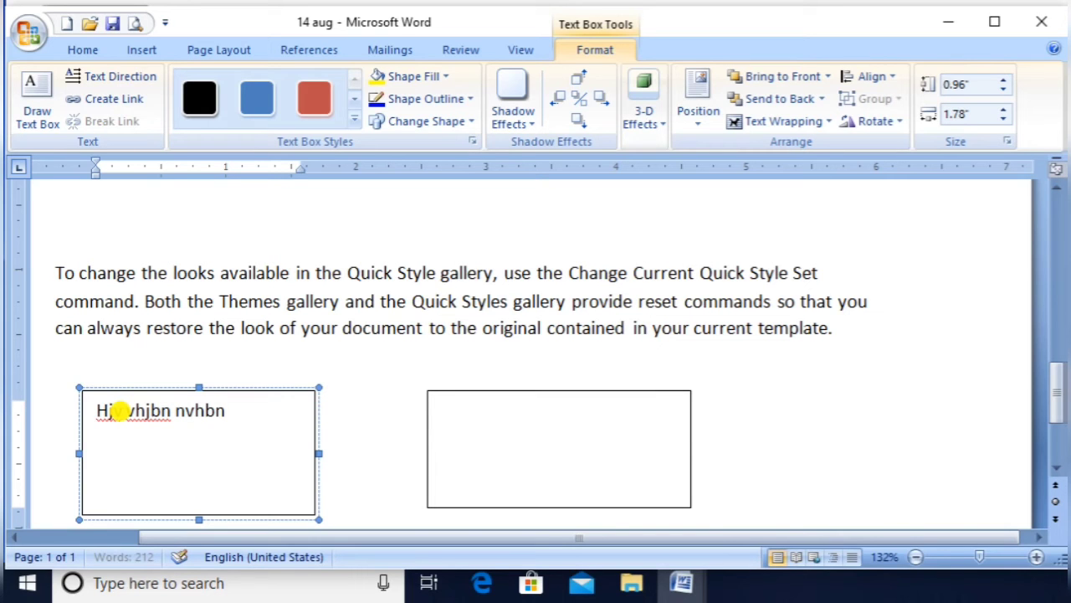
text( vhn nmbn mhm)
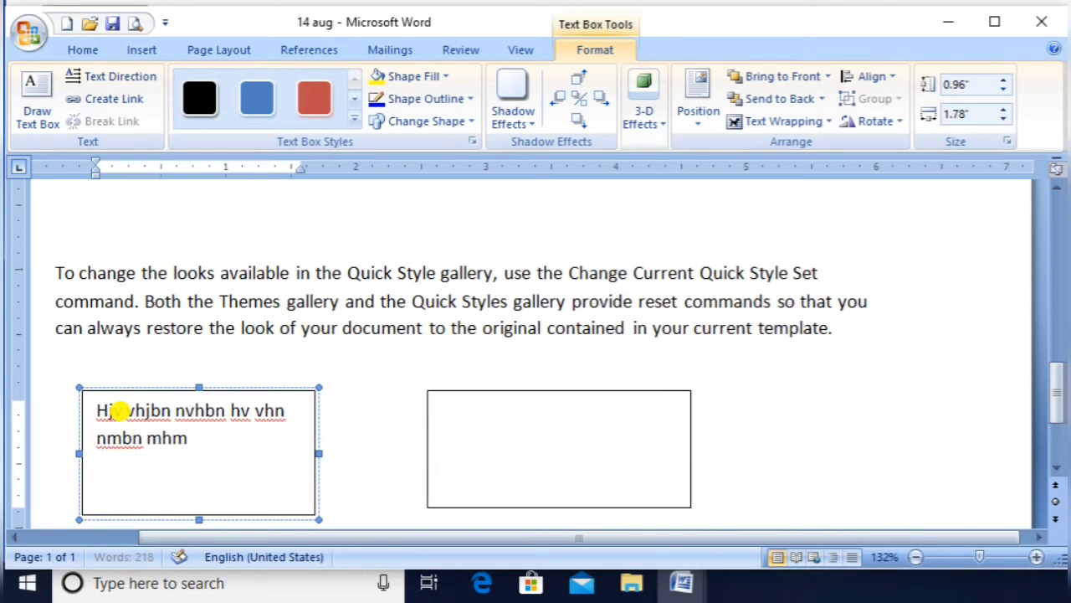
text( nnbhmn nmjb nbhmn bkj)
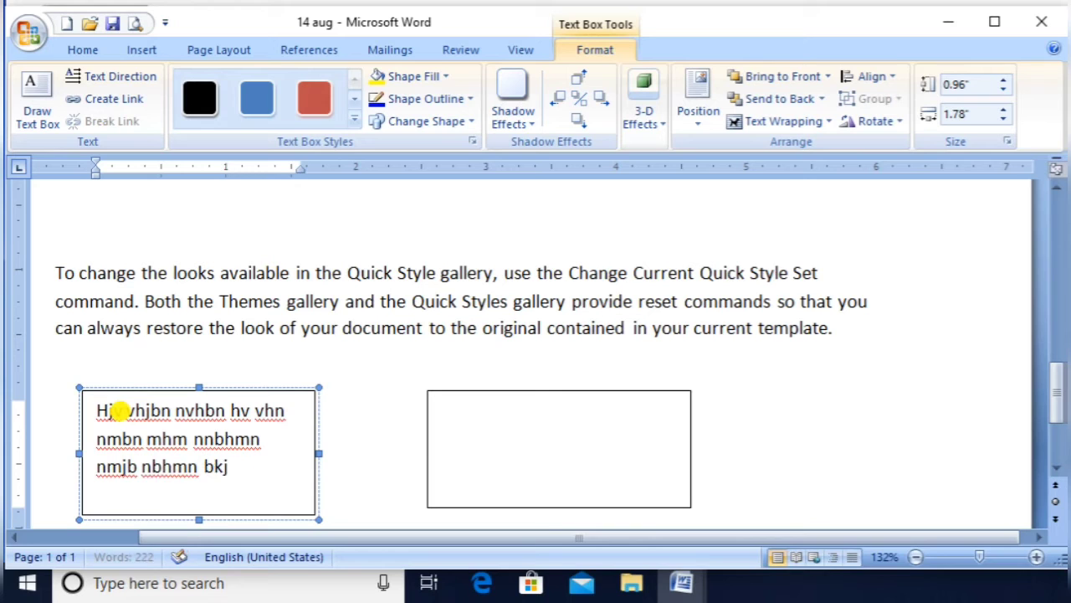
text(mn mhn hmnb jkb jkb)
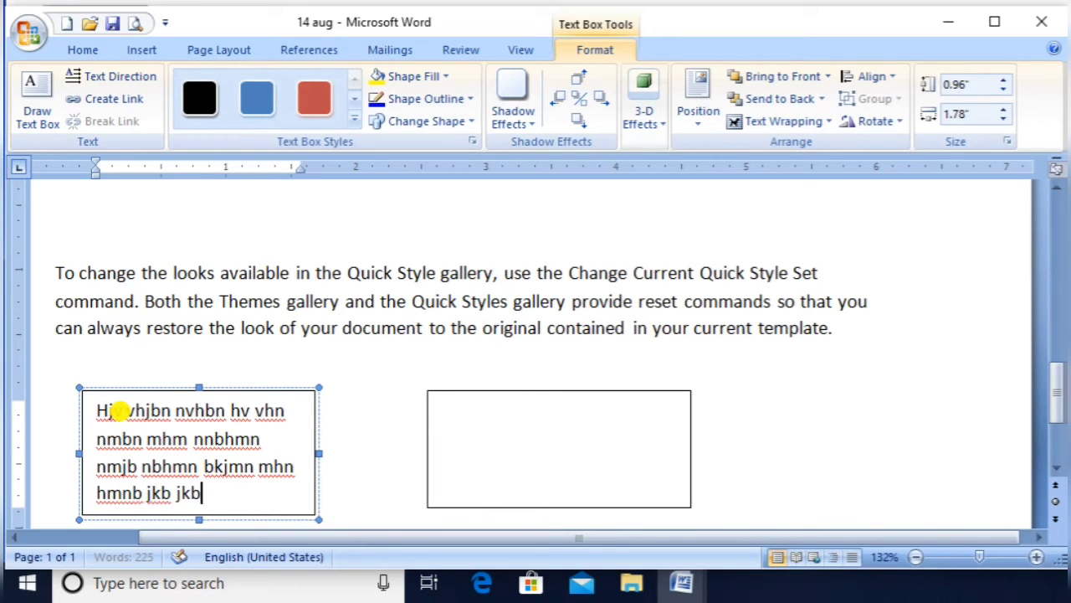
text(n bkj nmjbj)
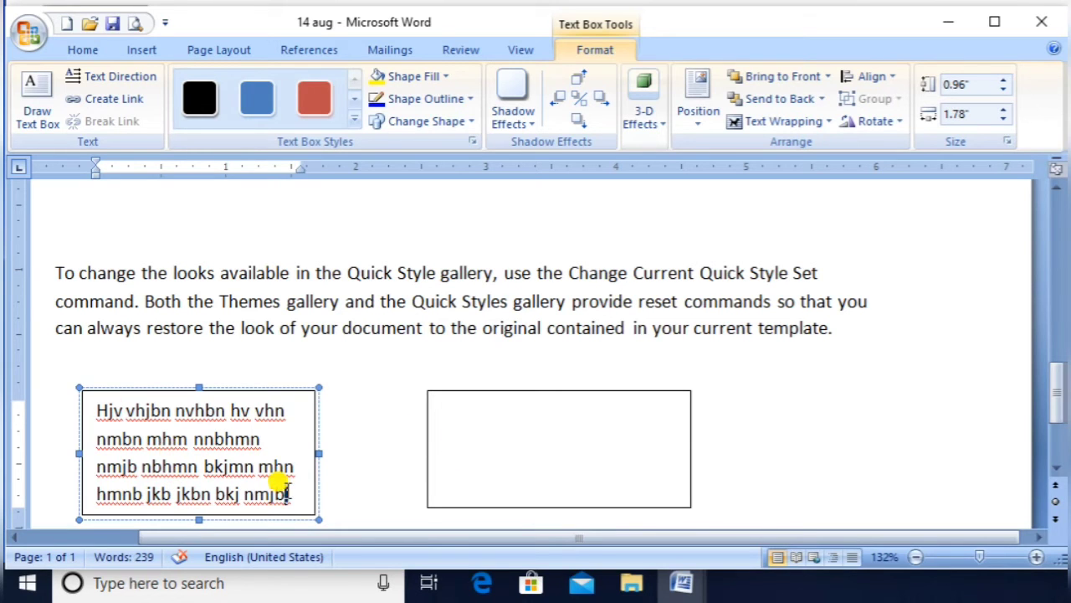
- Clear all text from the first text box and create a forward link from it to the empty second text box
key(ctrl+a)
key(Delete)
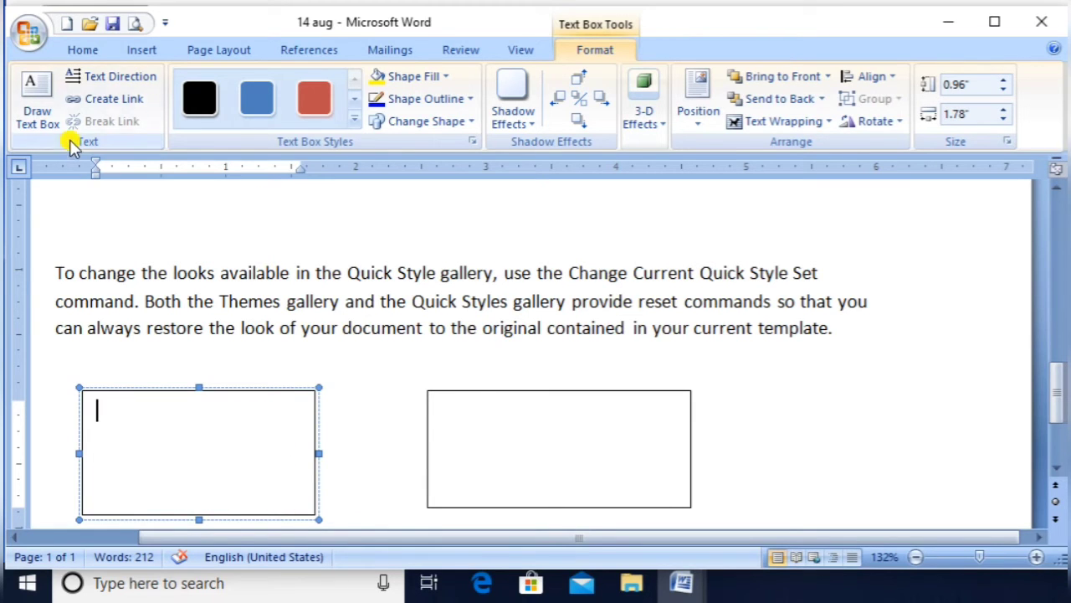
click(119, 99)
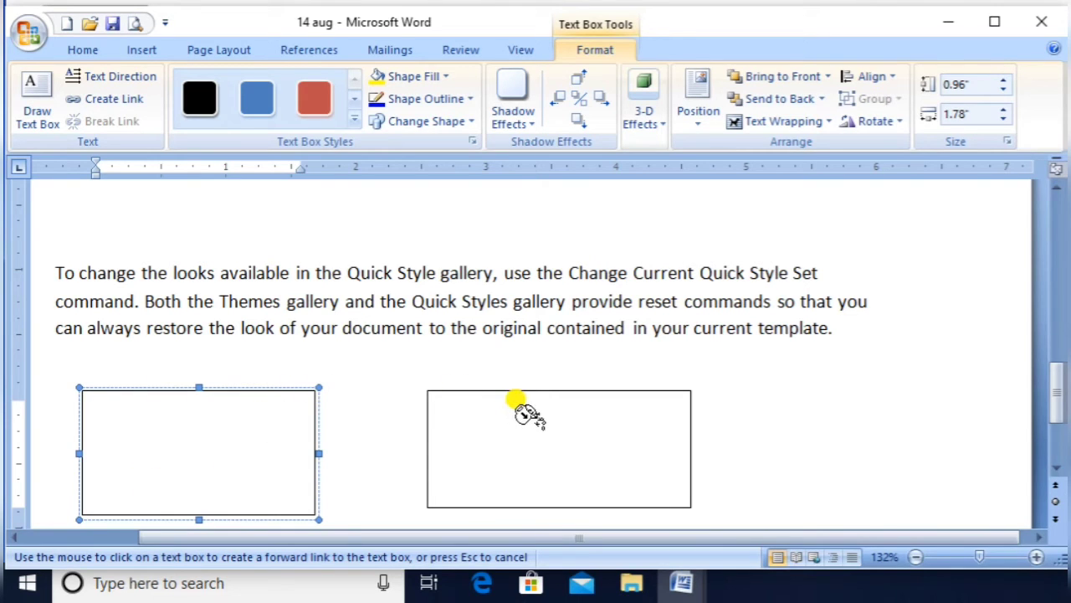
click(525, 414)
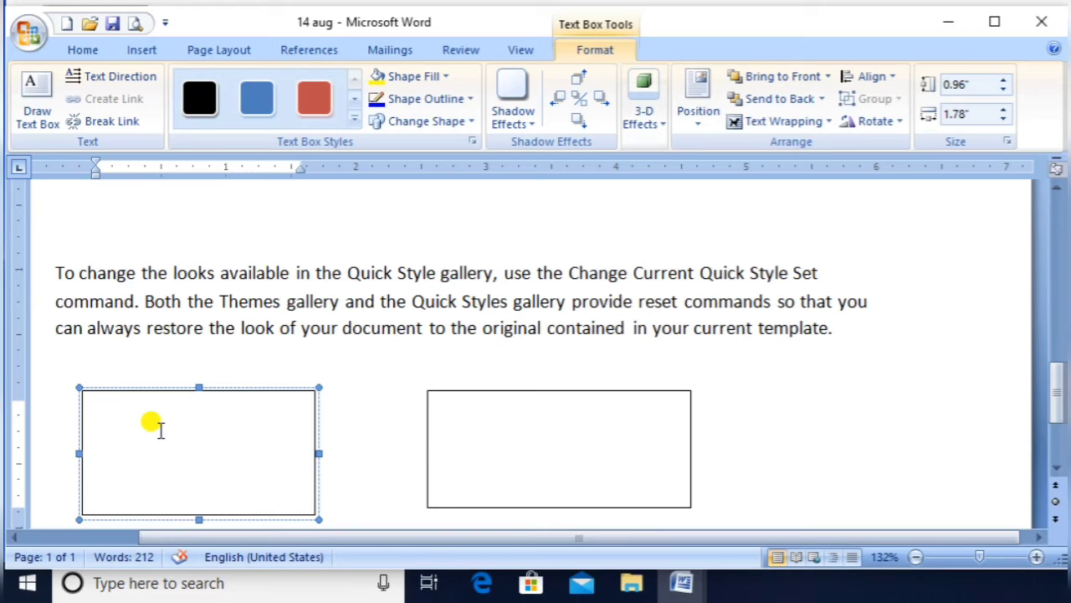
- Enter filler text starting "Hvb vhnb hb nhv" in the first text box until it flows into the linked second box, and clear both boxes
text(hvb vhnb hb nhv)
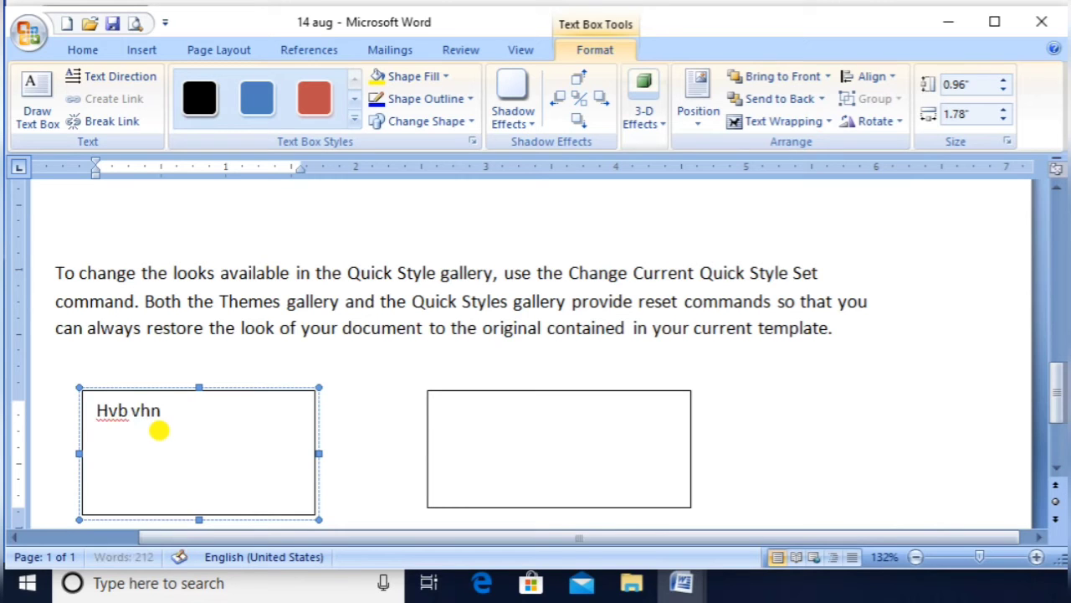
text( bvhnb vnhb)
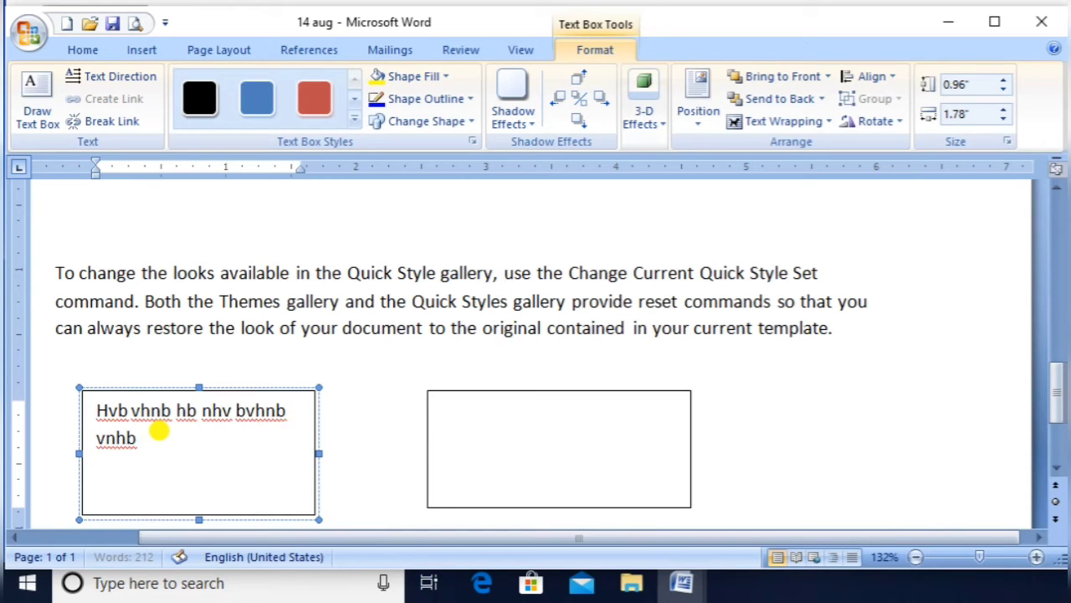
text( vhnb hv bbv ngbv ng)
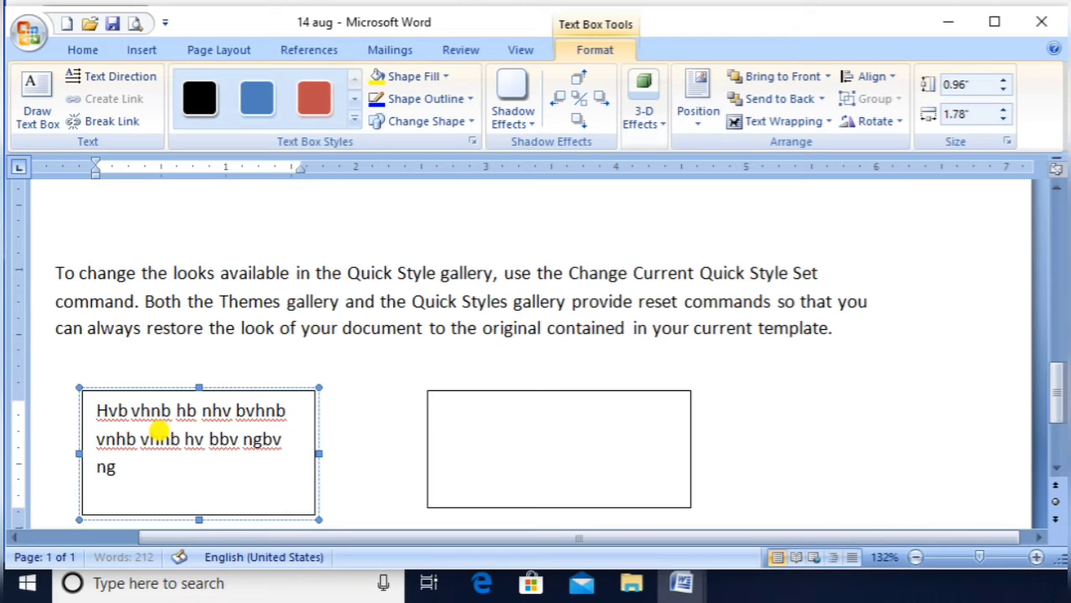
text(hnb bghnb vhnb bvyhgbn vjhvkjgbjmngujhmnv)
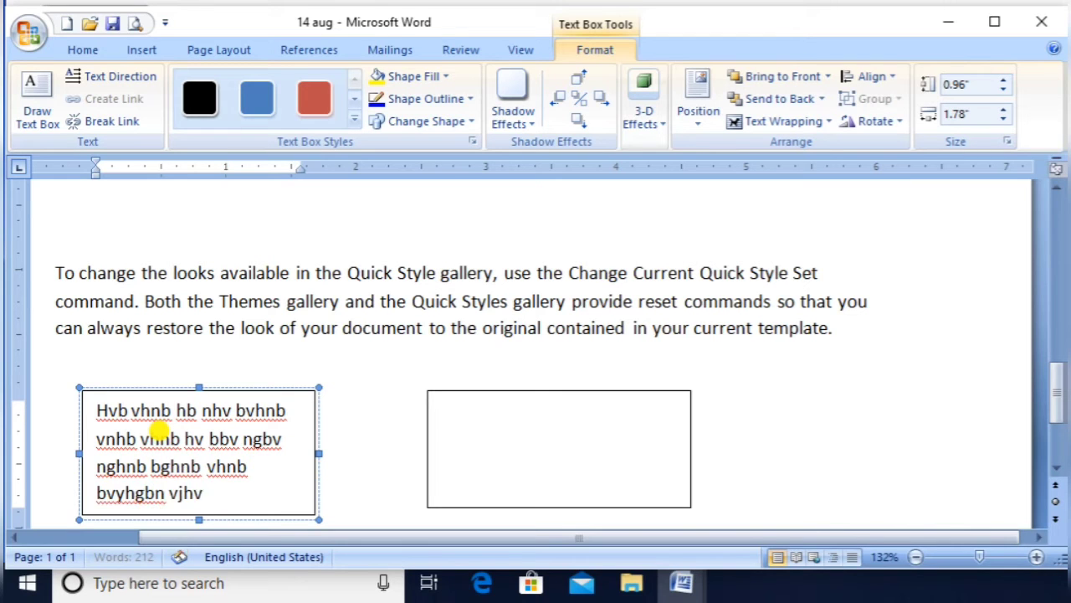
text( hjgvhyjvb)
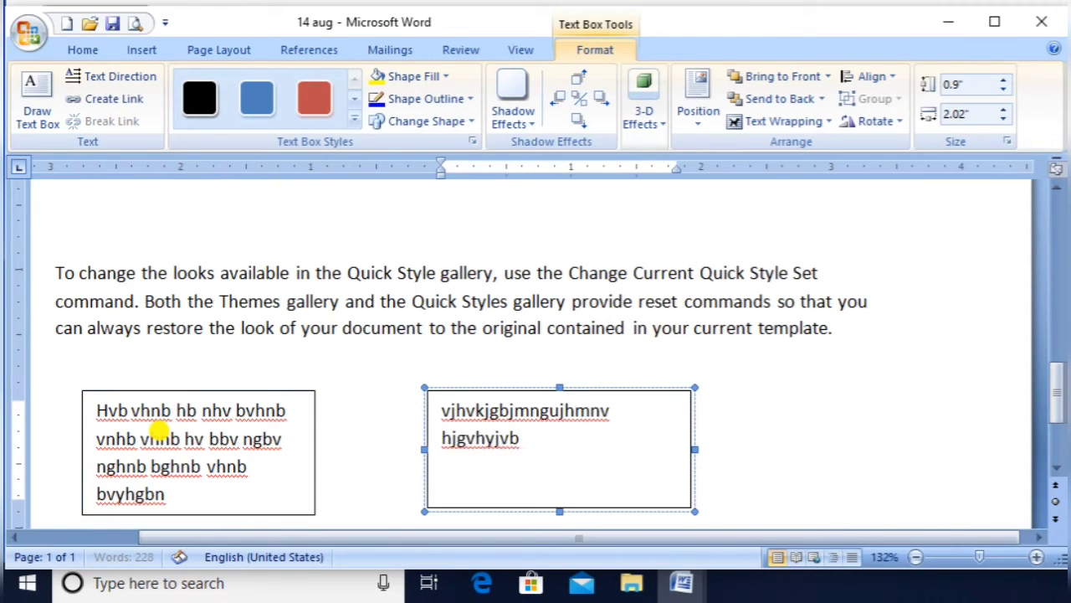
text( hvjvb hhjbv vhgvb vhgbn vg)
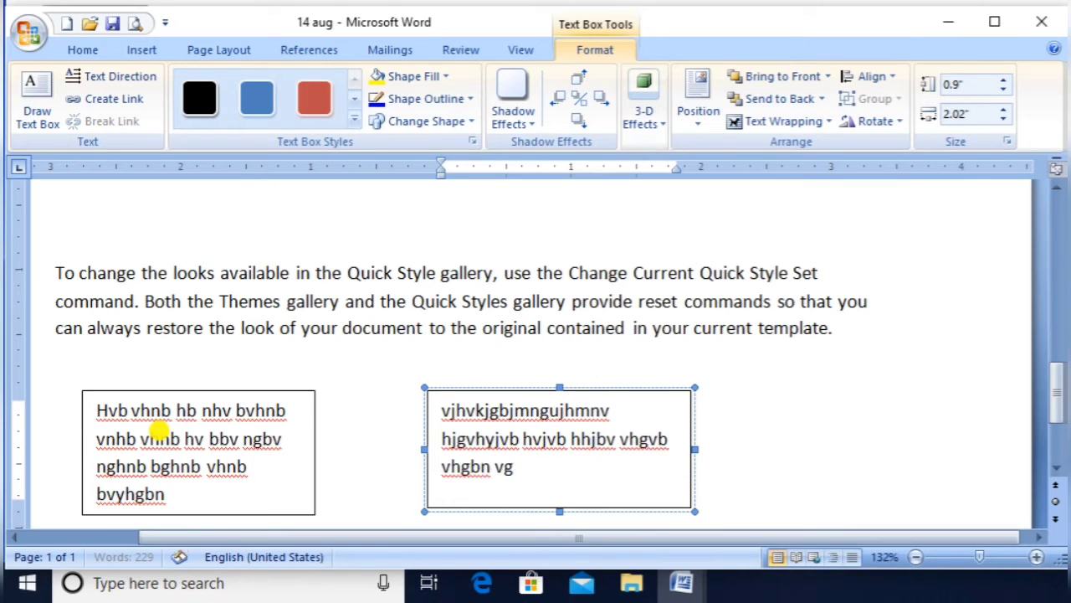
text(vb gbv ghbv ghhfvb)
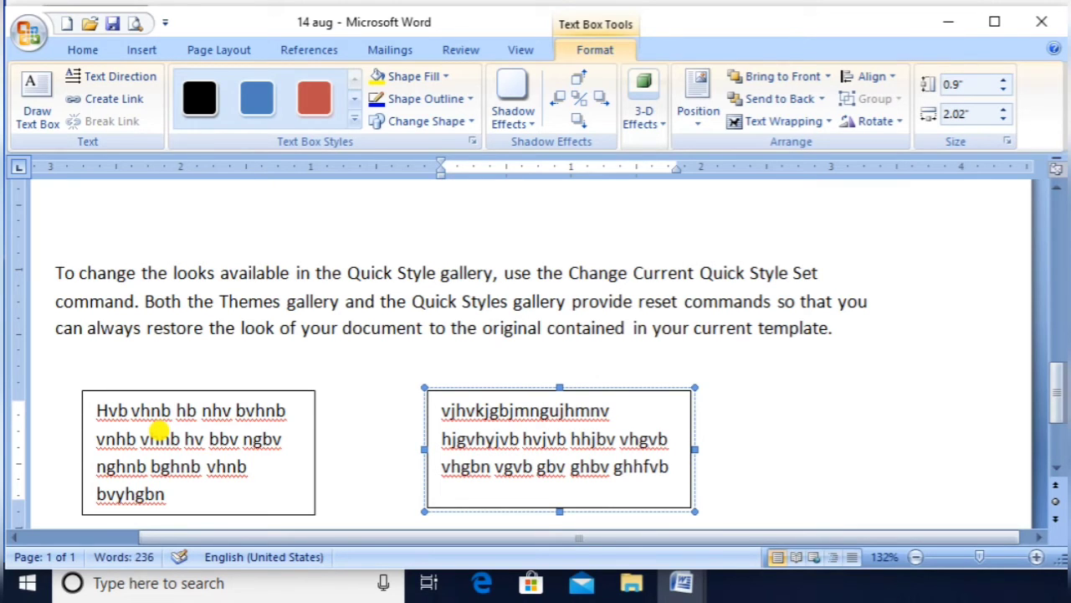
key(ctrl+a)
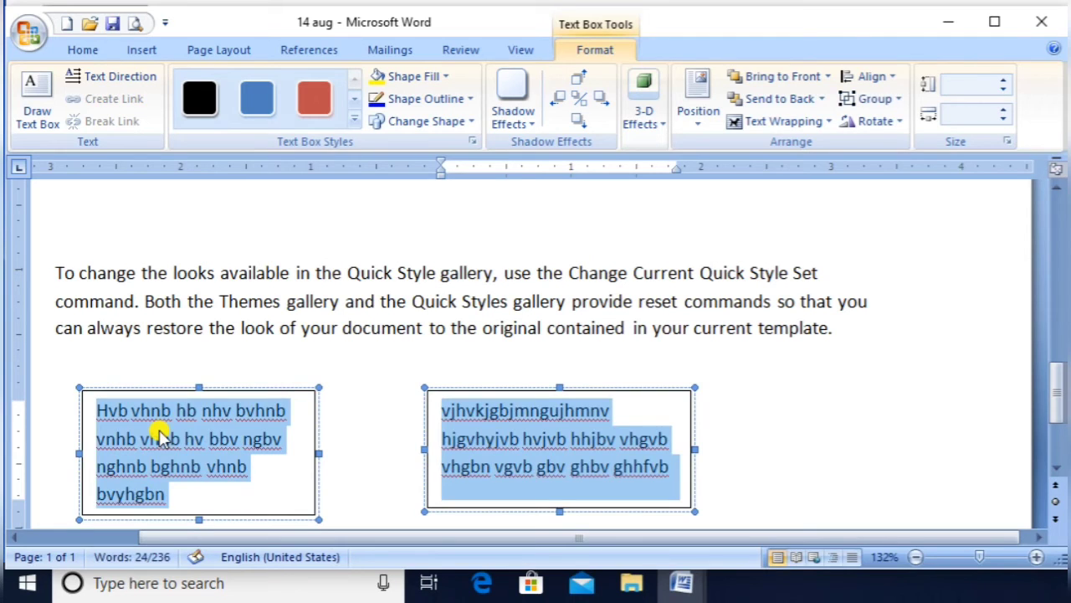
key(Delete)
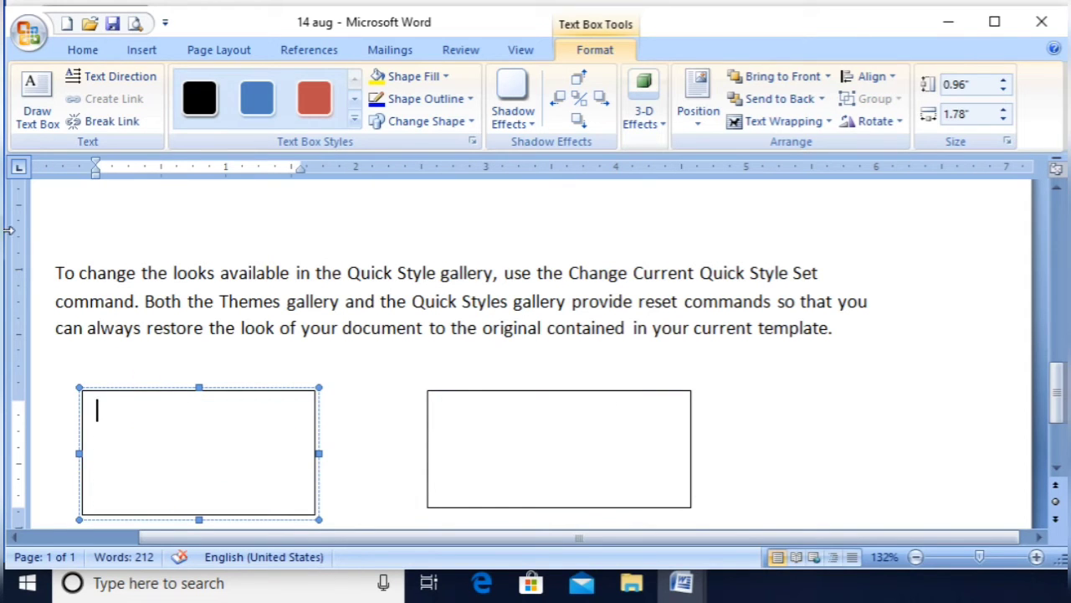
- Copy the whole last paragraph, beginning "To change the looks available", and paste it into the empty first text box
click(60, 266)
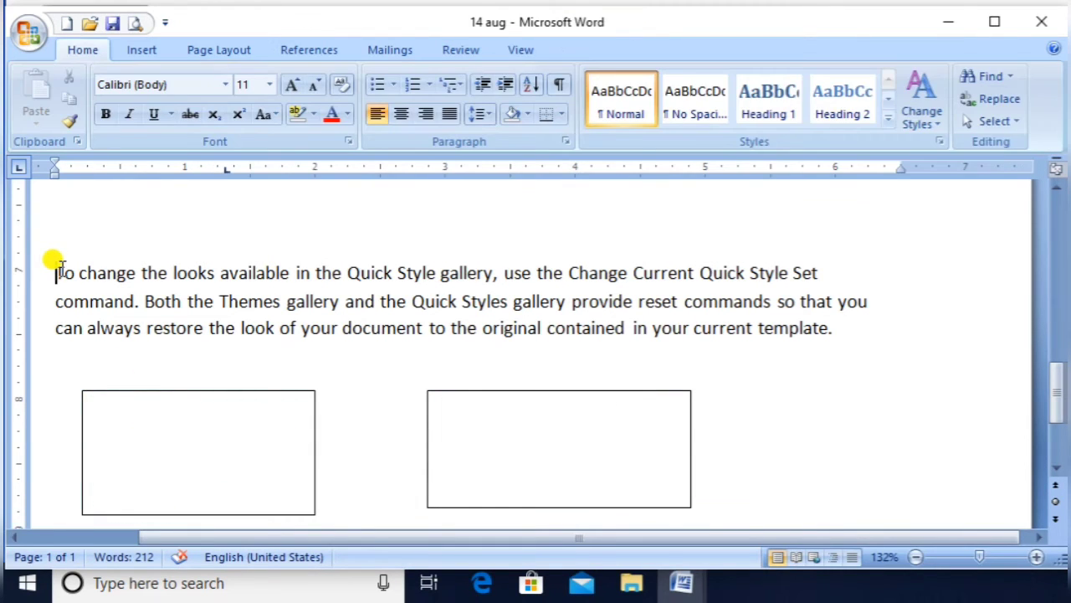
key(shift+Down)
key(shift+Down)
key(shift+Down)
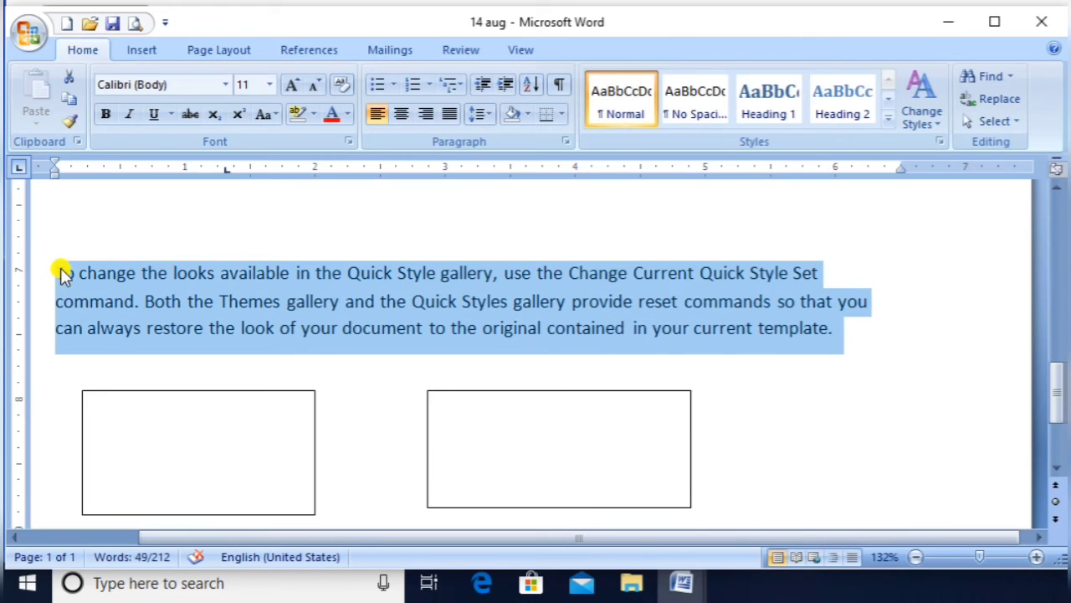
key(ctrl+c)
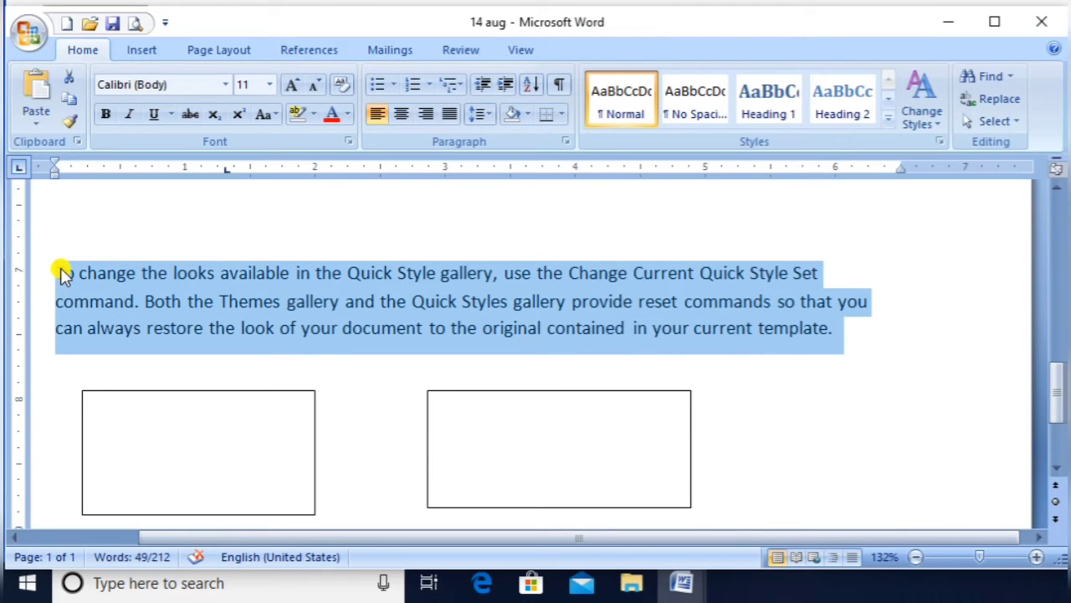
click(97, 405)
key(ctrl+v)
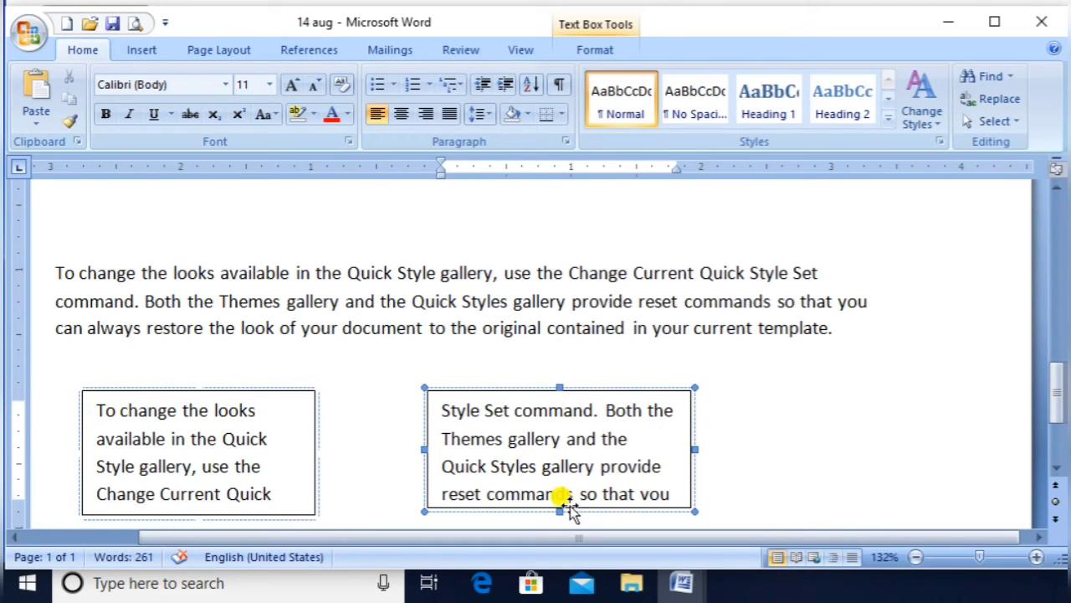
- Shrink the second text box to about 0.8" high
drag(561, 511, 573, 511)
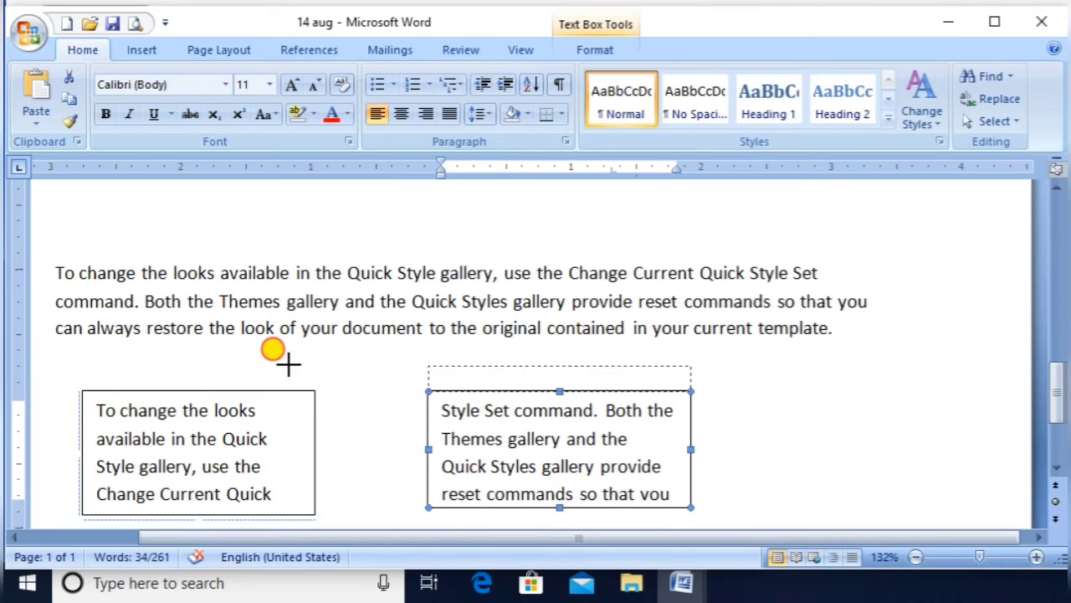
drag(431, 441, 463, 498)
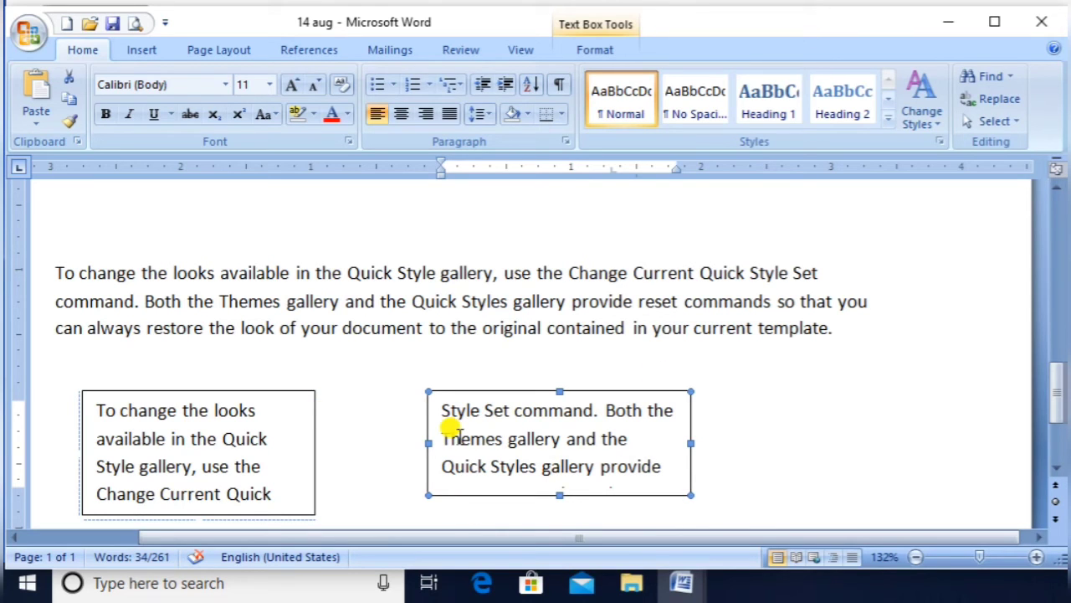
- Break the forward link from the first text box to the second one
click(594, 50)
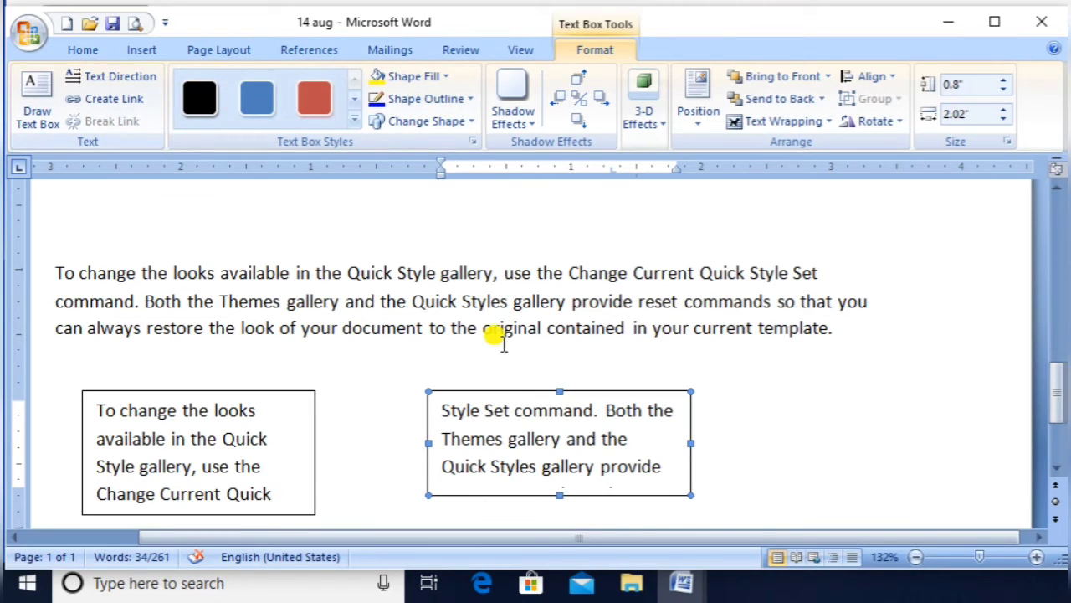
click(246, 412)
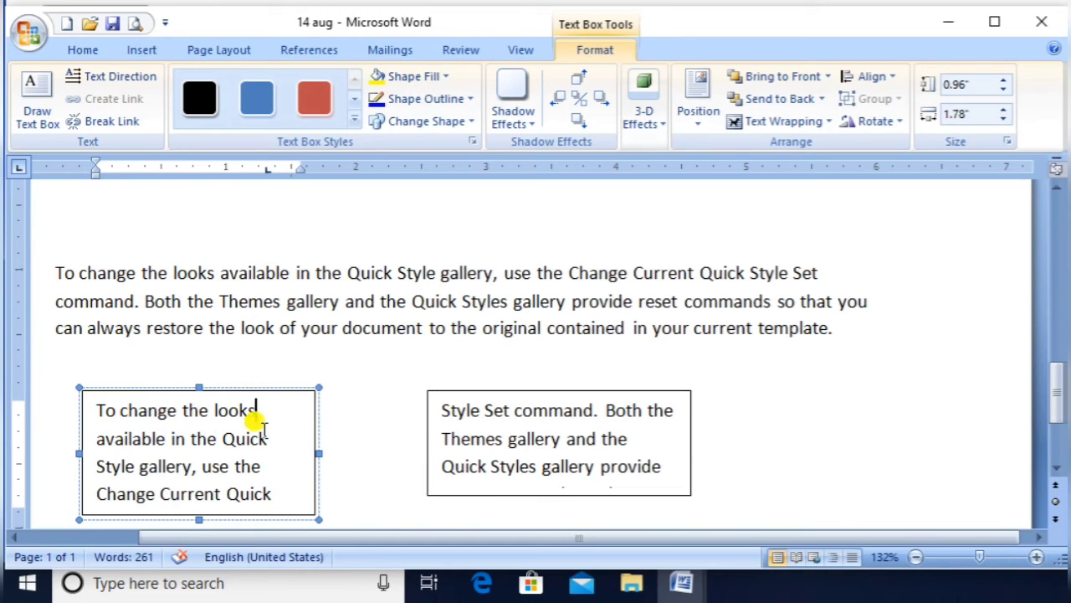
click(146, 387)
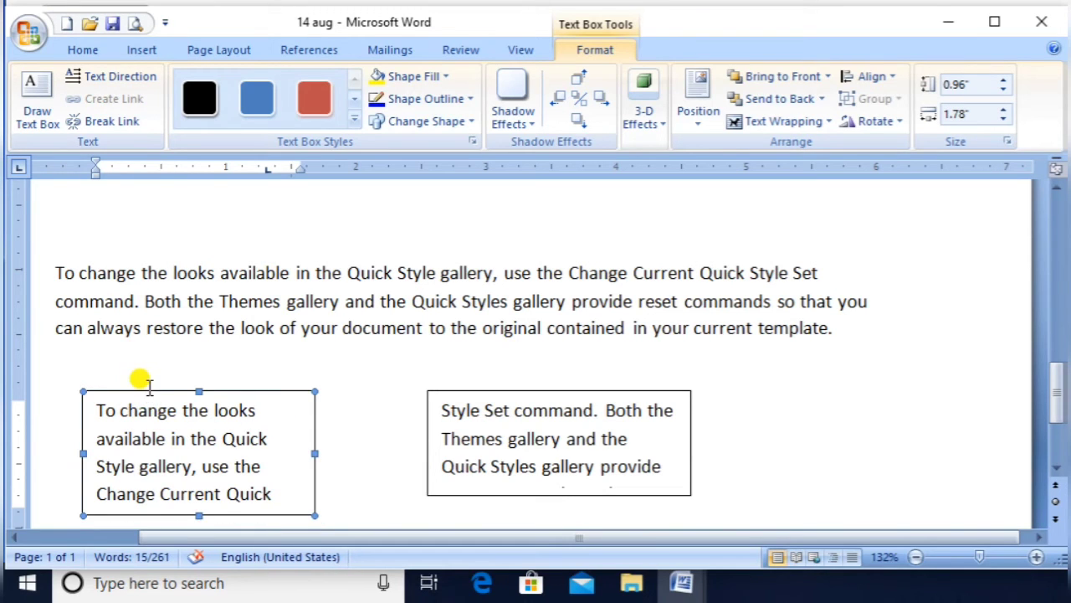
click(124, 134)
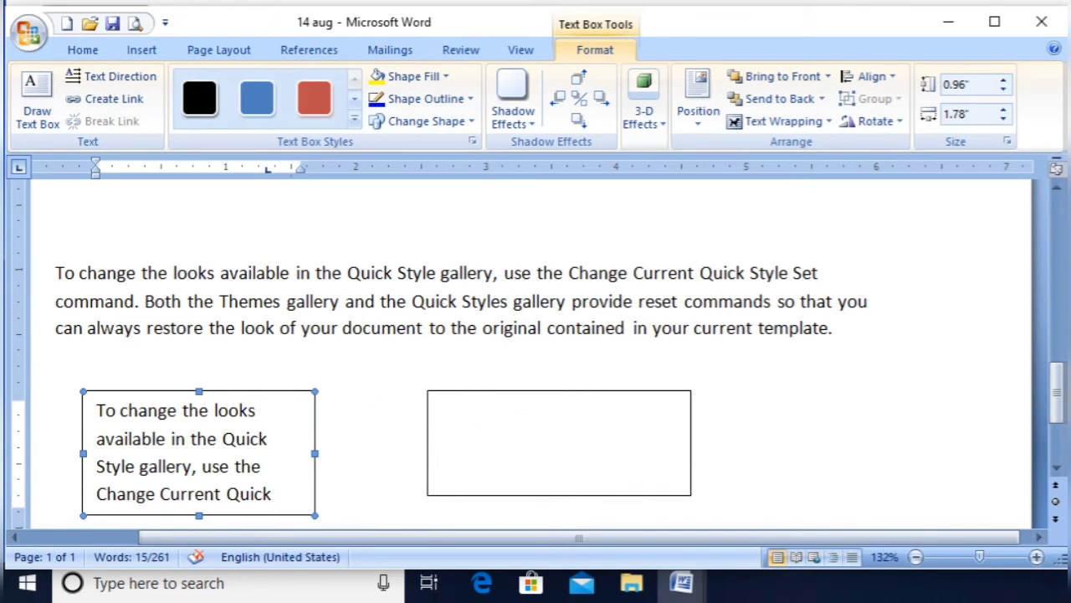
- Enlarge the first text box downward to about 1.43" high
click(1057, 467)
click(1057, 467)
click(1057, 467)
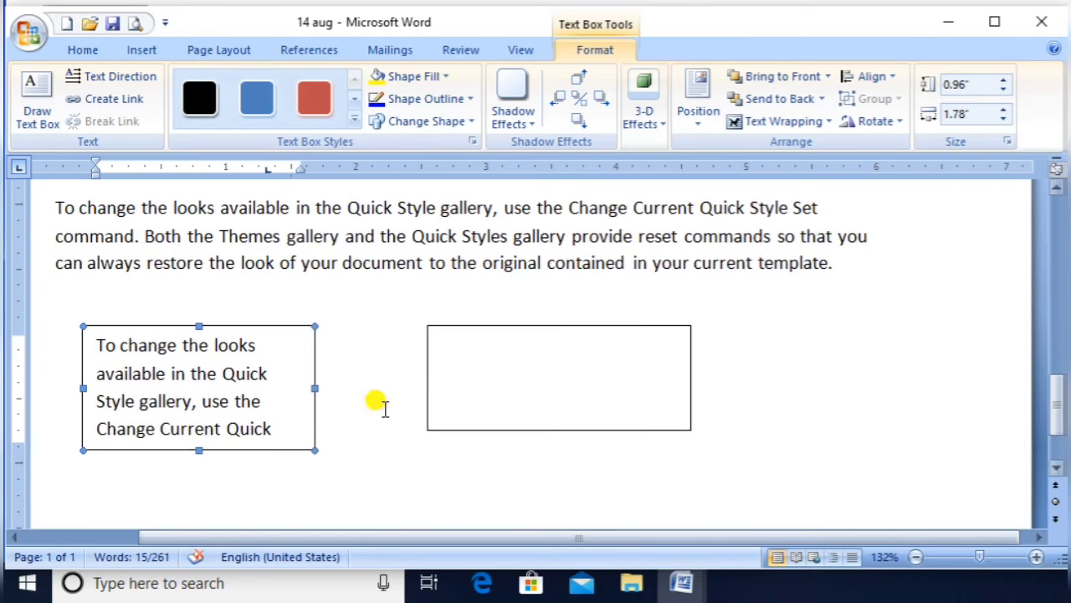
drag(198, 451, 207, 510)
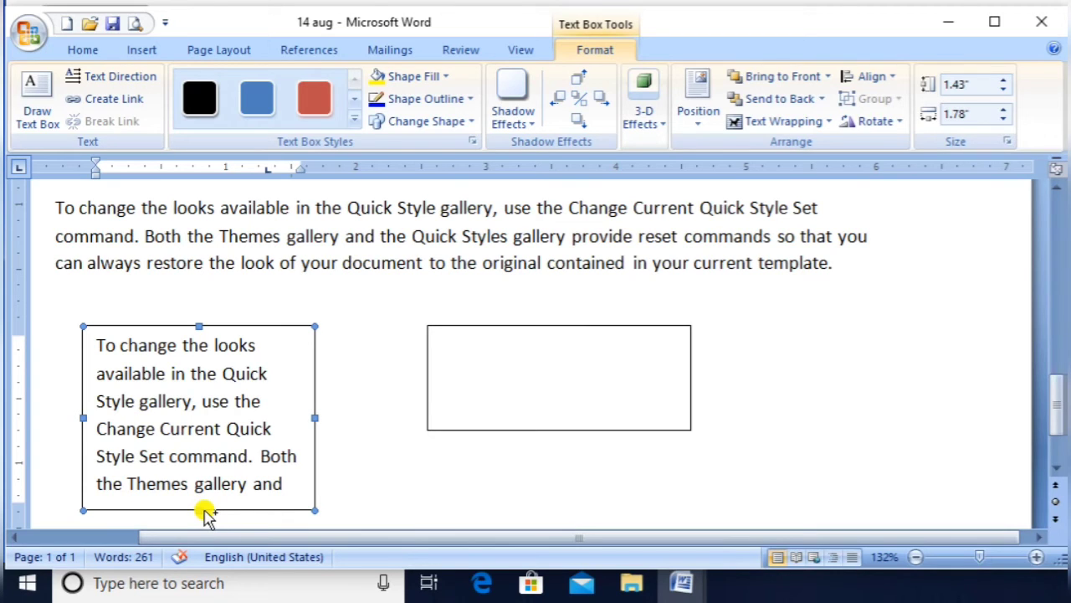
- Add a new line reading "Central Processing Unit" below the paragraph that ends with "your current template."
click(141, 50)
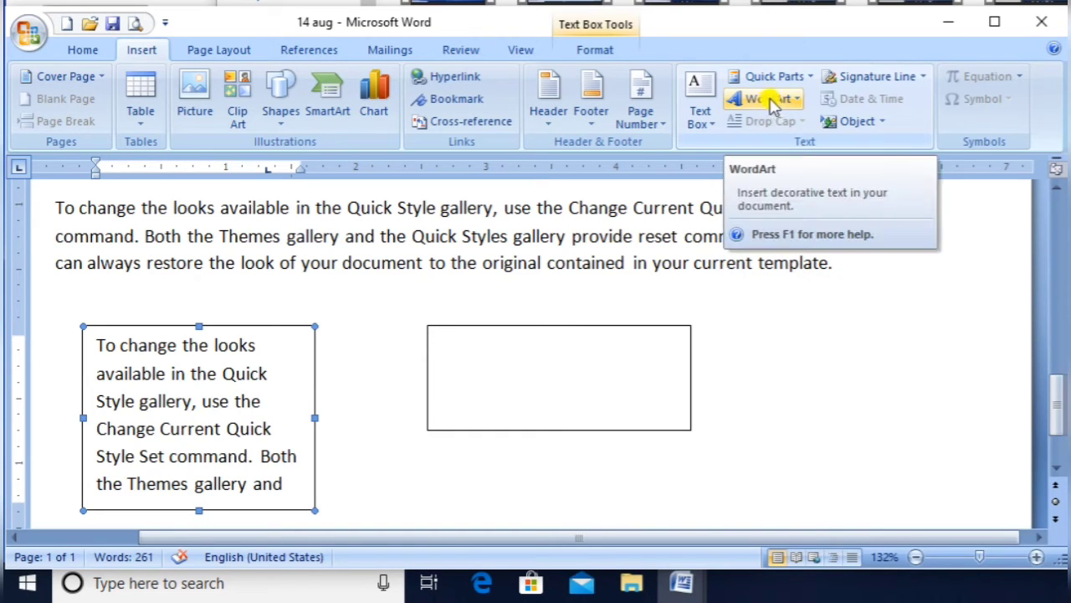
click(841, 263)
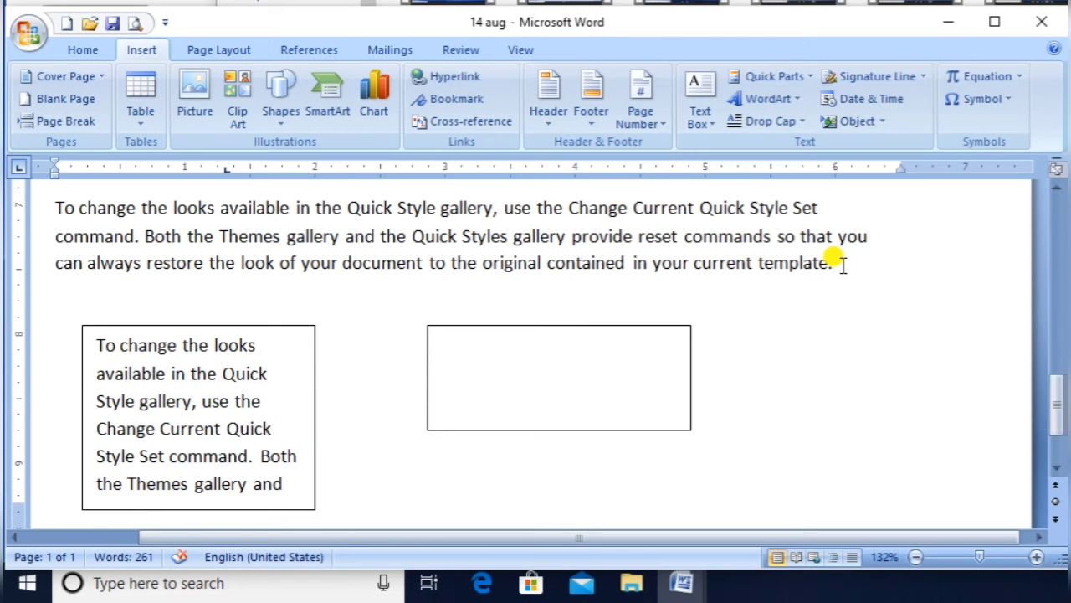
key(Return)
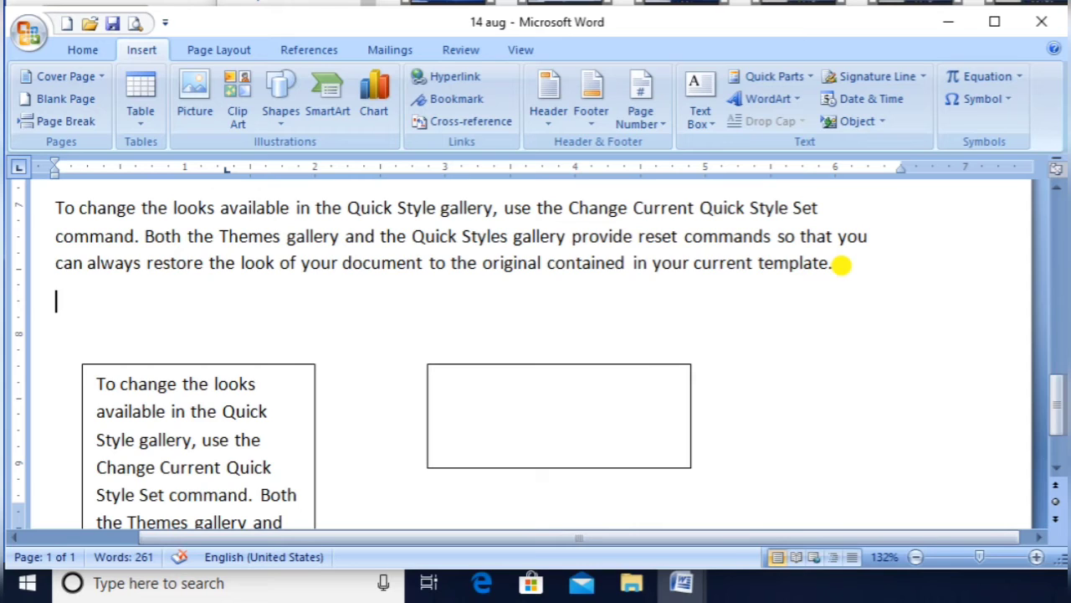
text(C)
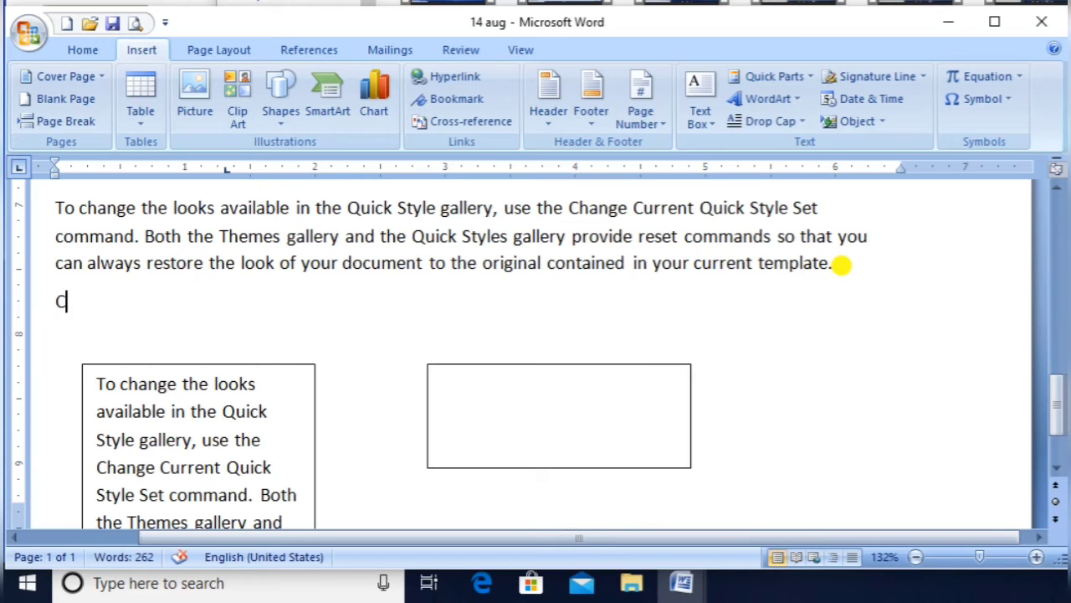
text(ent)
text(al Proc)
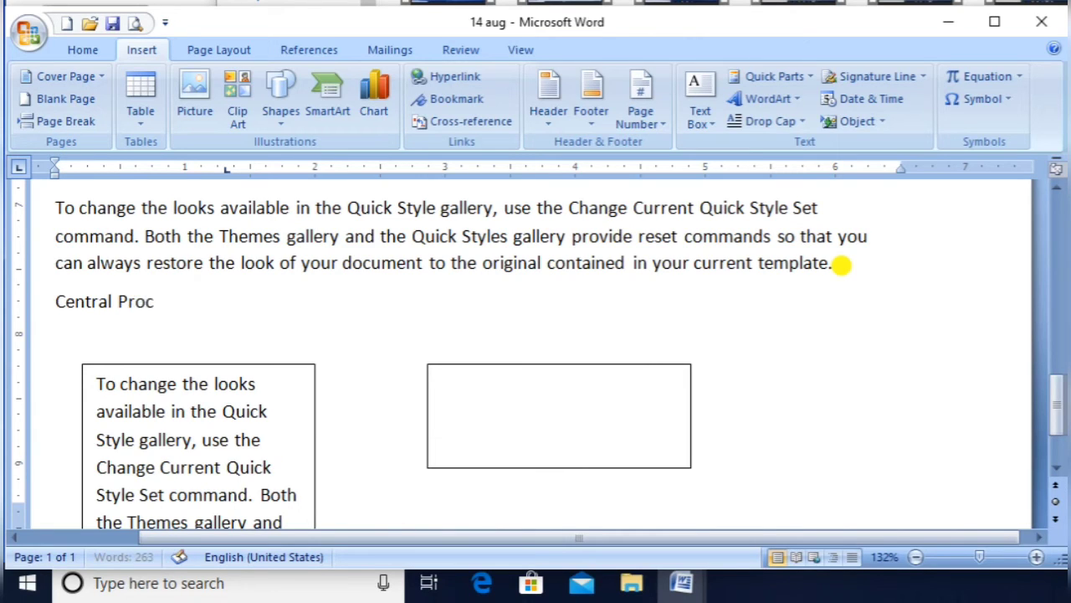
text(essing Unit)
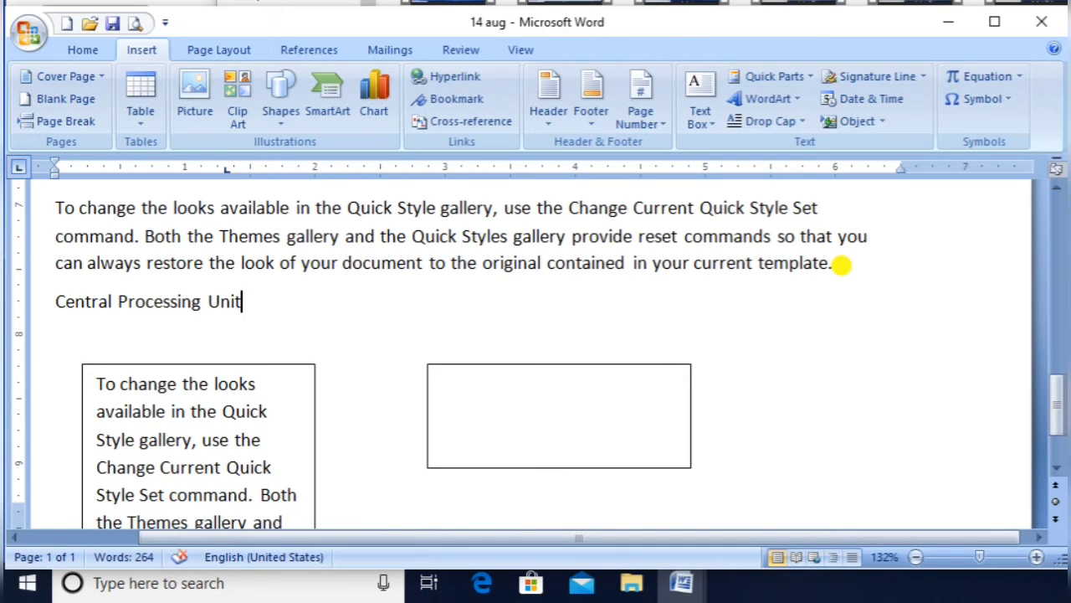
- Save the text "Central Processing Unit" to the Quick Part gallery as a building block named "CPU"
key(shift+Home)
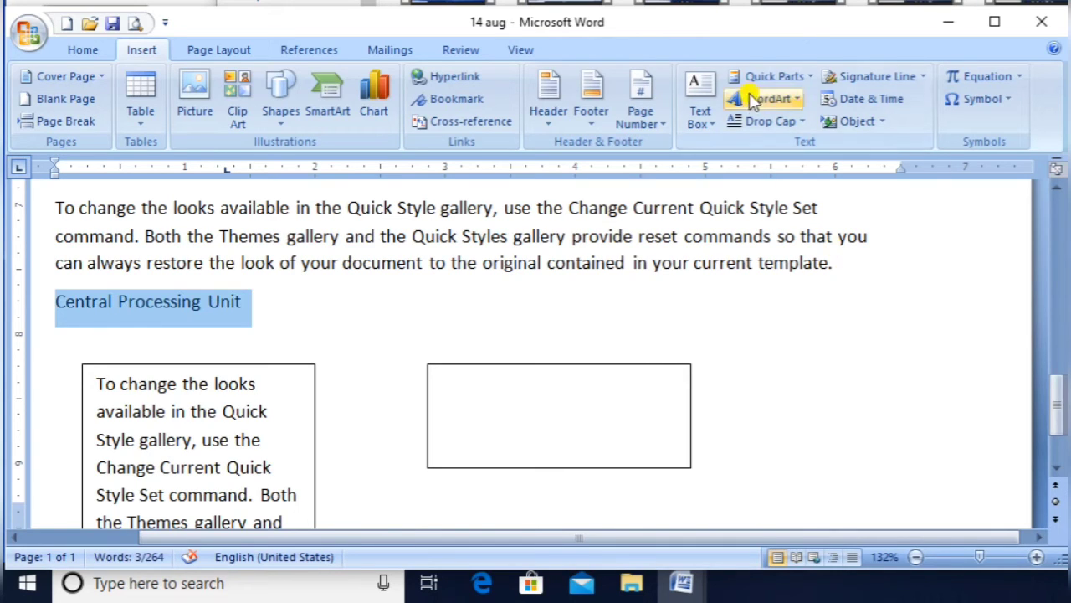
click(776, 75)
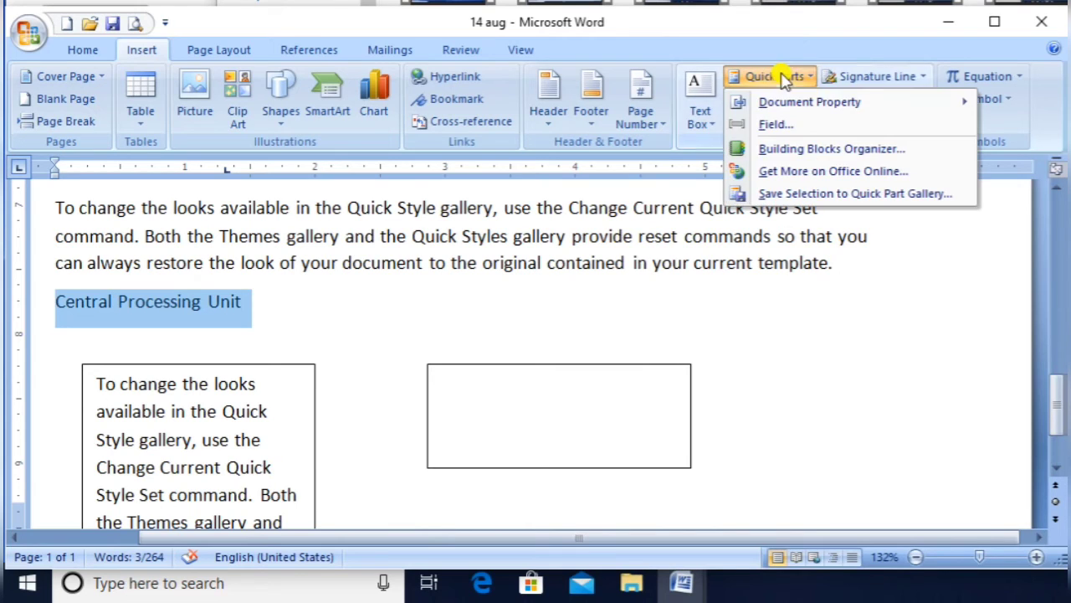
click(805, 194)
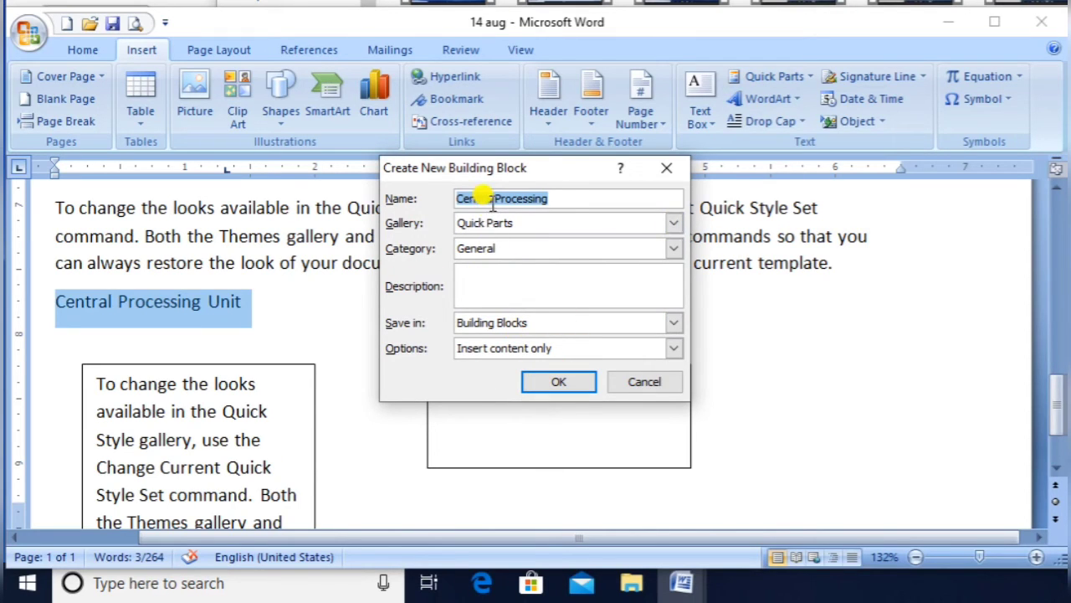
text(CPU)
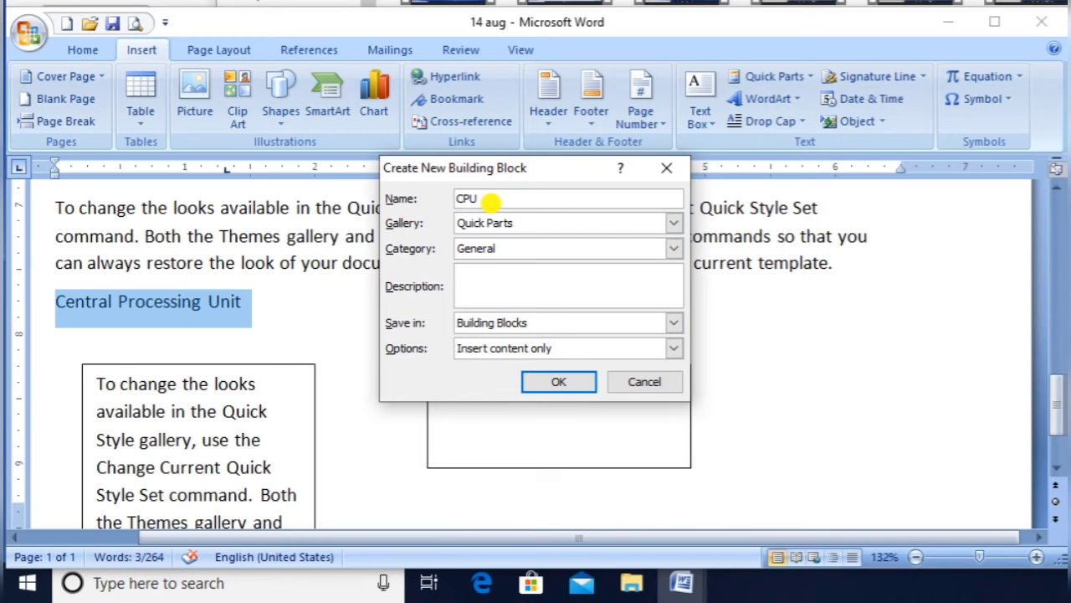
click(557, 382)
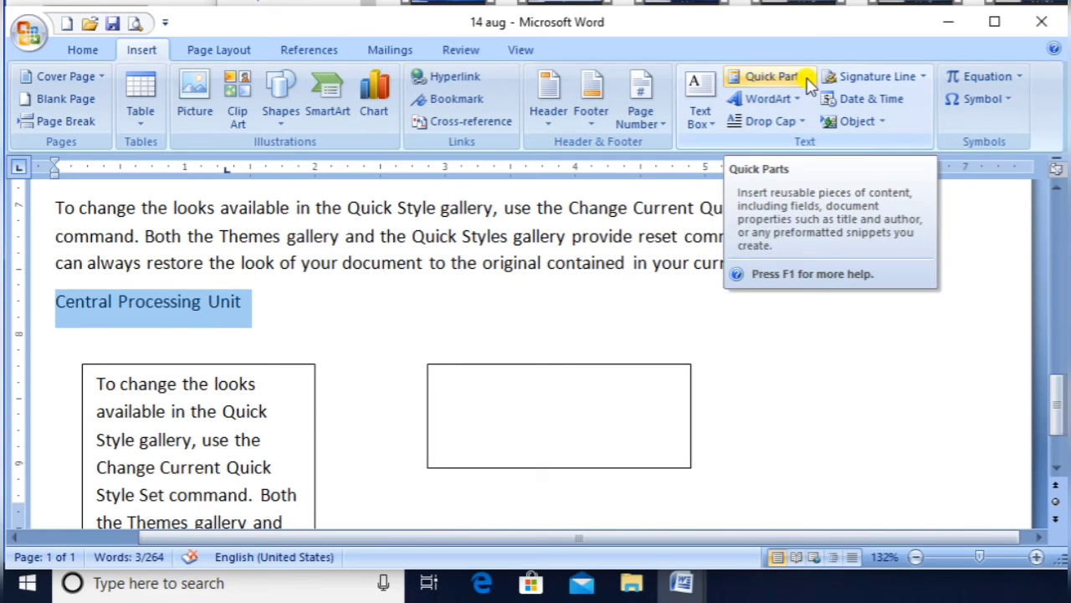
- Insert the word "CPU" between "gallery," and "use" in the paragraph's first line, separated by spaces
click(472, 236)
click(503, 209)
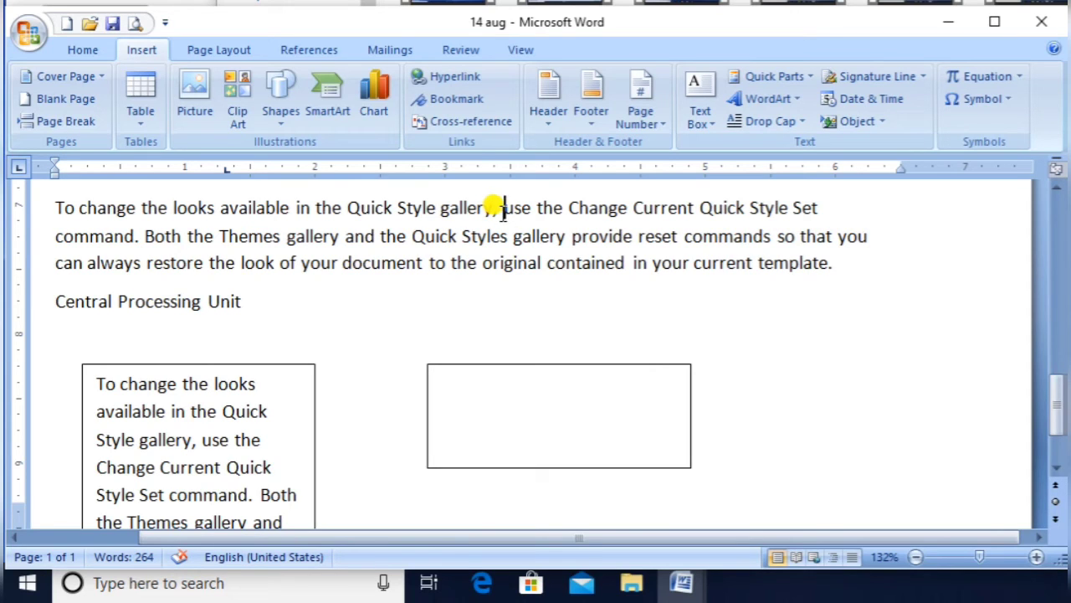
text(CPU)
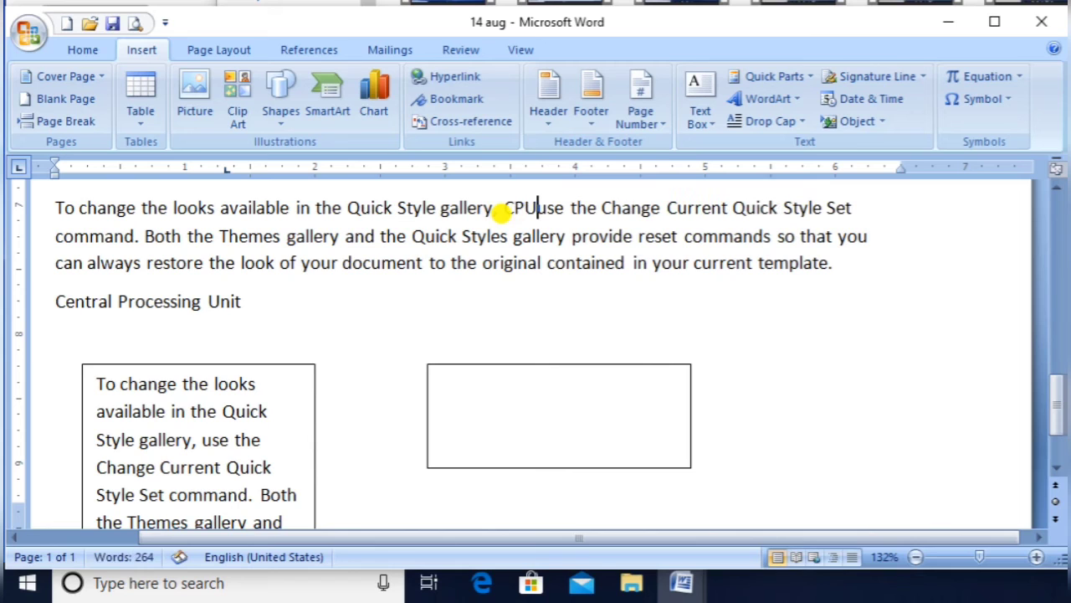
click(493, 209)
text(,)
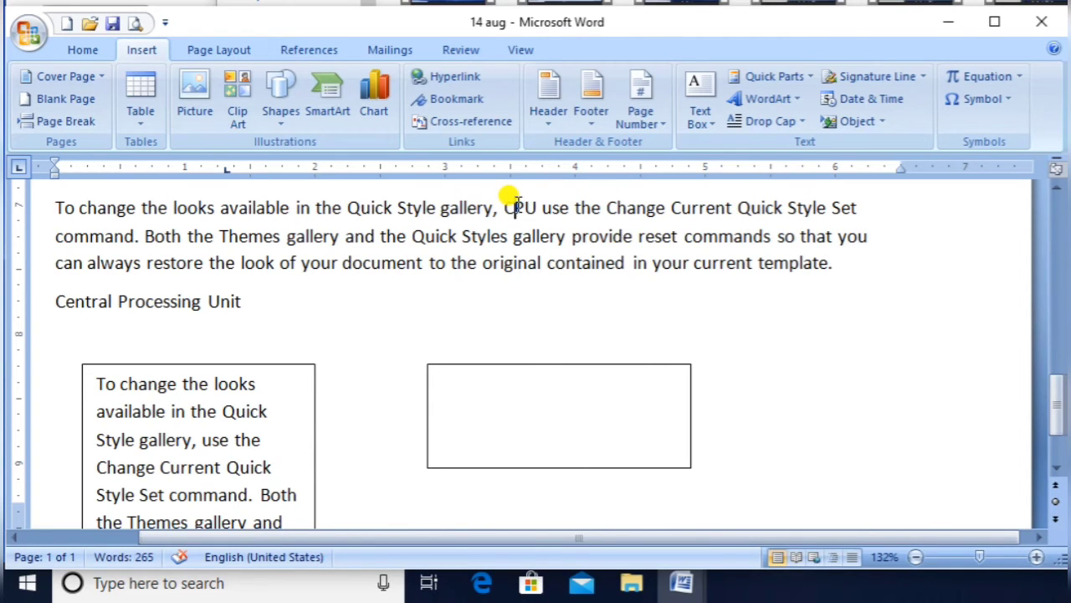
- Expand the word "CPU" in the paragraph's first line into its saved building block text
key(F3)
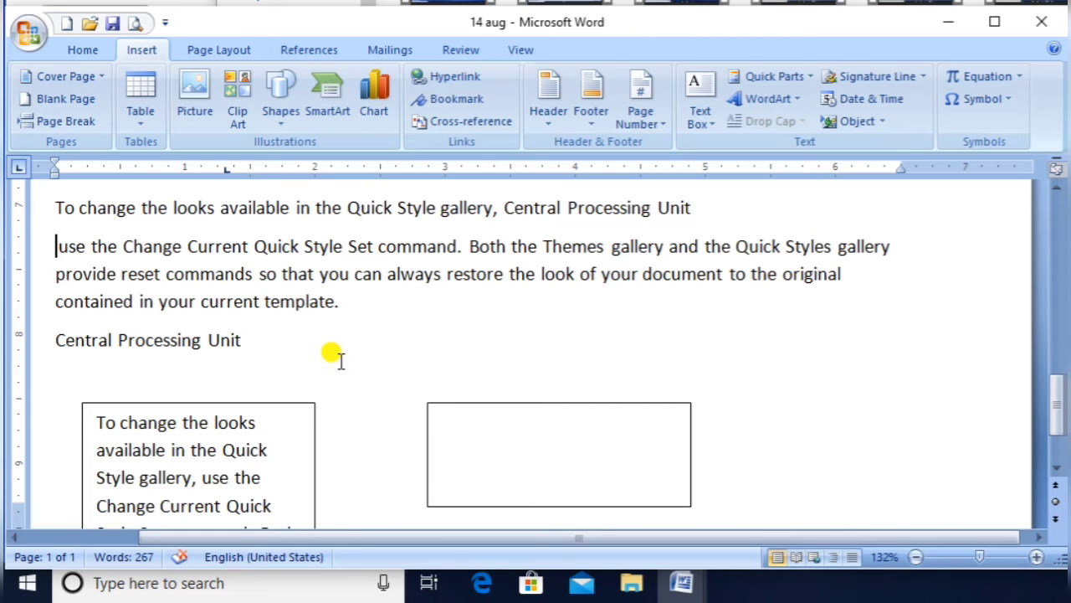
- Add a new line reading "Computer Knowledge Centre" below the standalone "Central Processing Unit" line
click(270, 333)
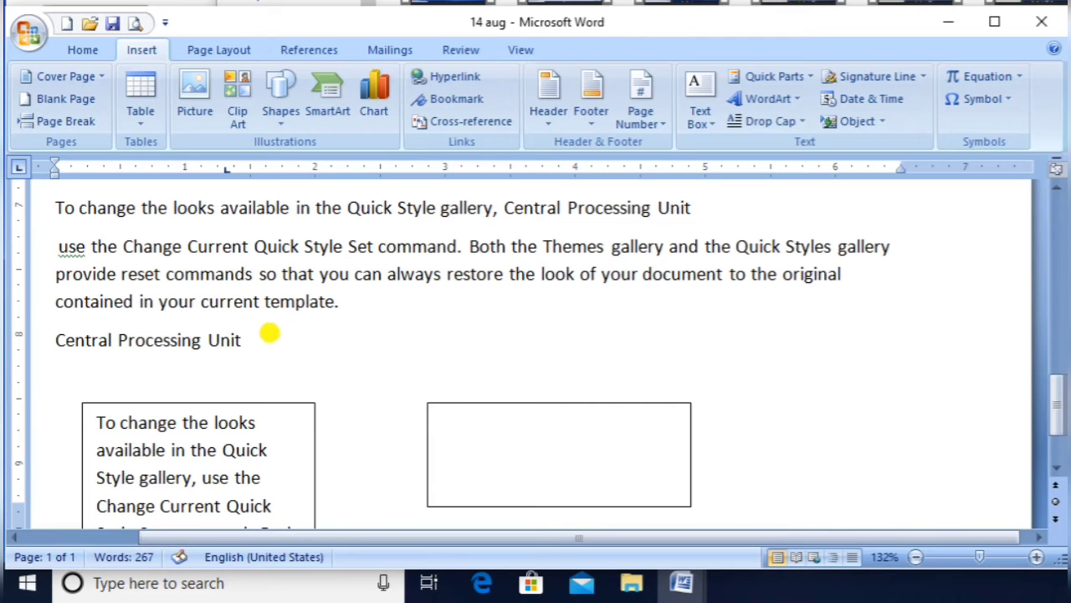
key(Return)
text(C)
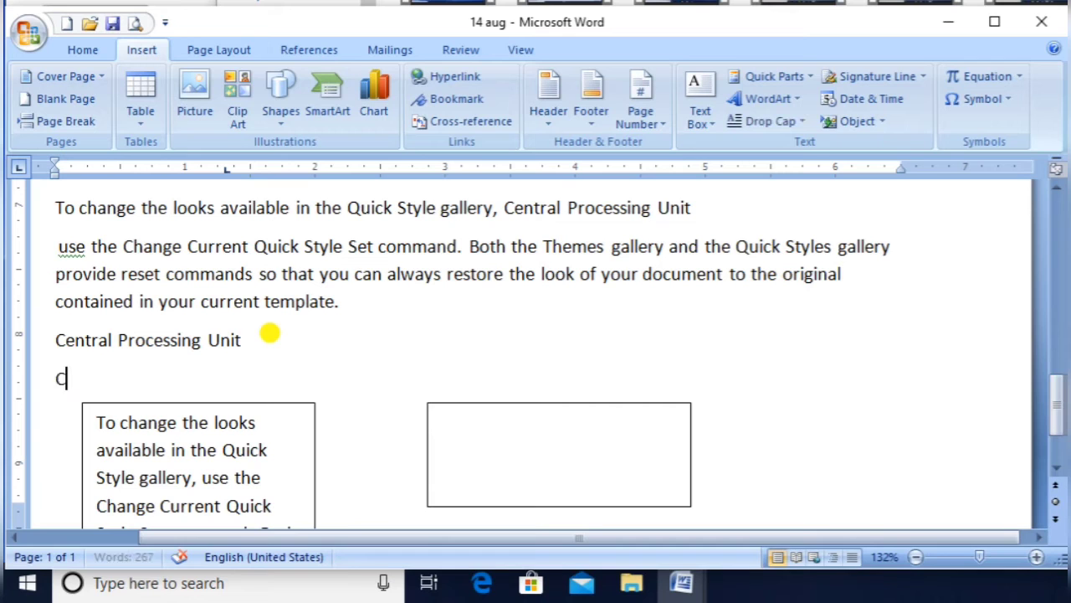
text(ompu)
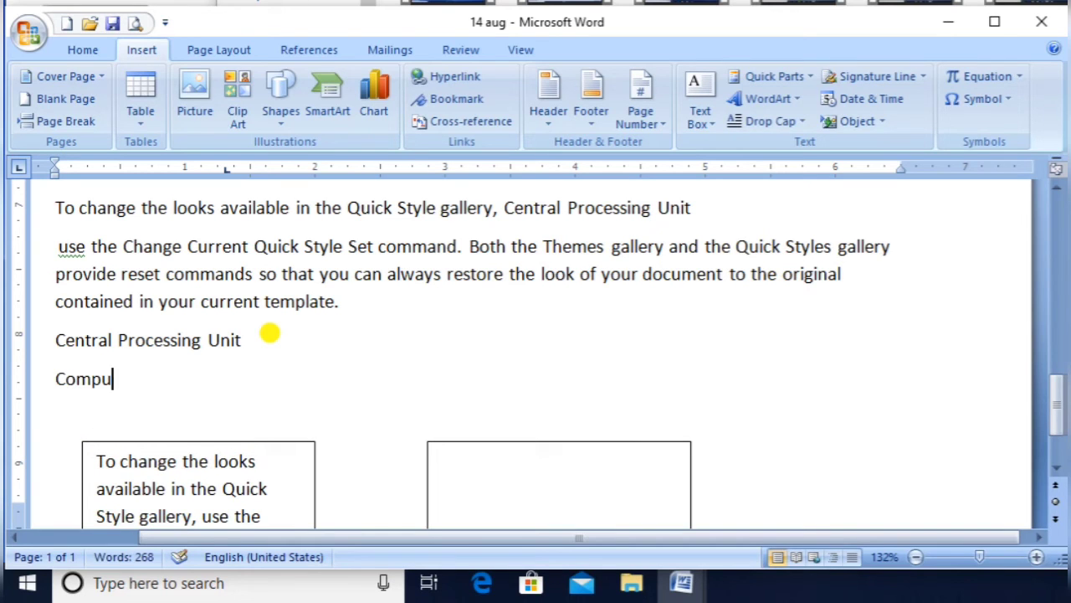
text(ter Kn)
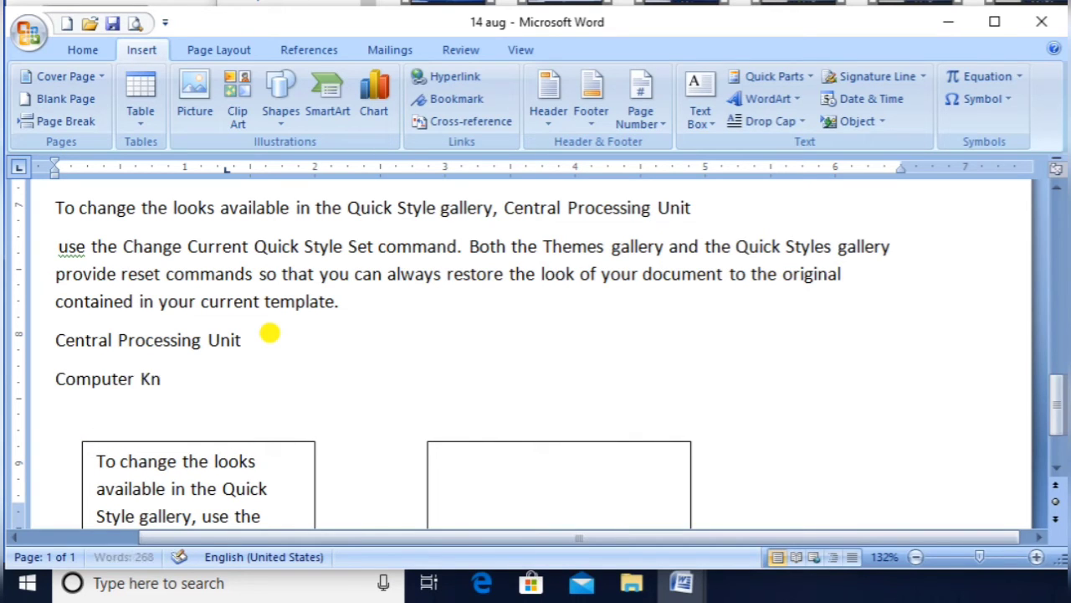
text(owled)
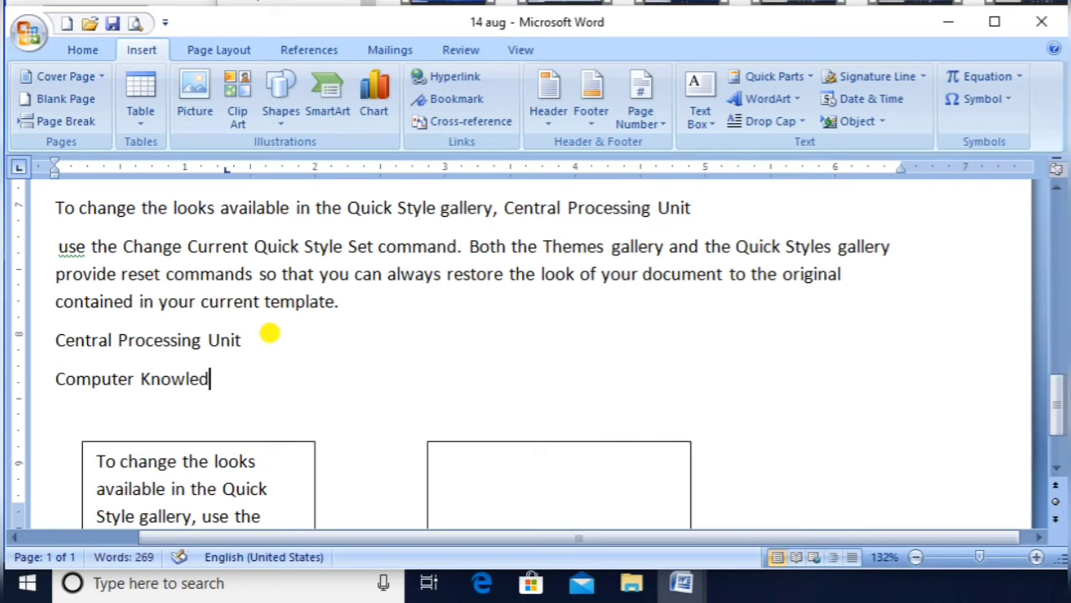
text(ge Centre)
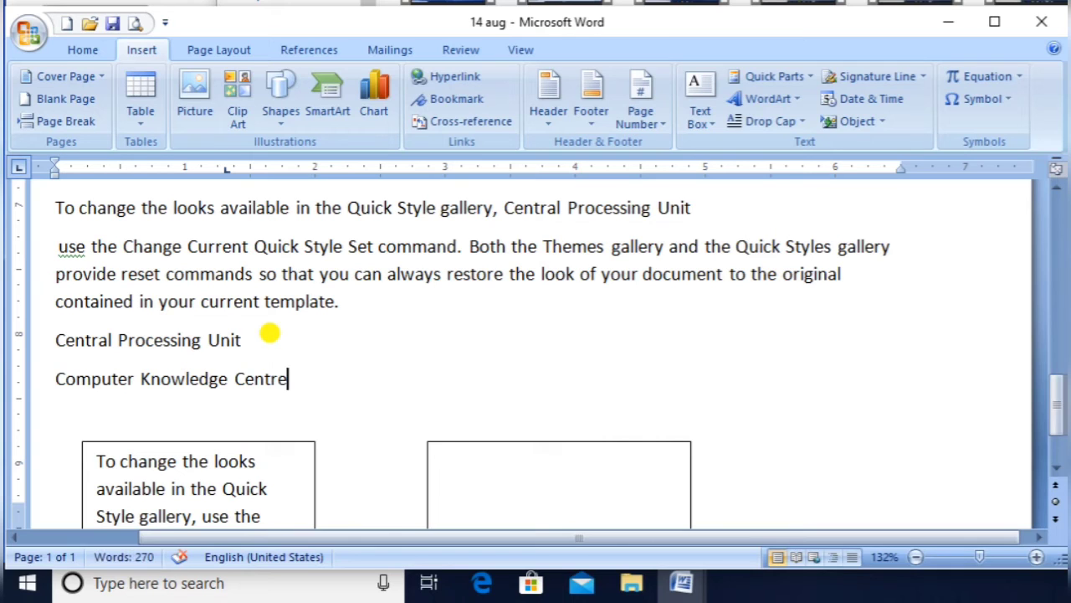
- Save the text "Computer Knowledge Centre" to the Quick Part gallery as a building block named "CKC"
key(shift+Home)
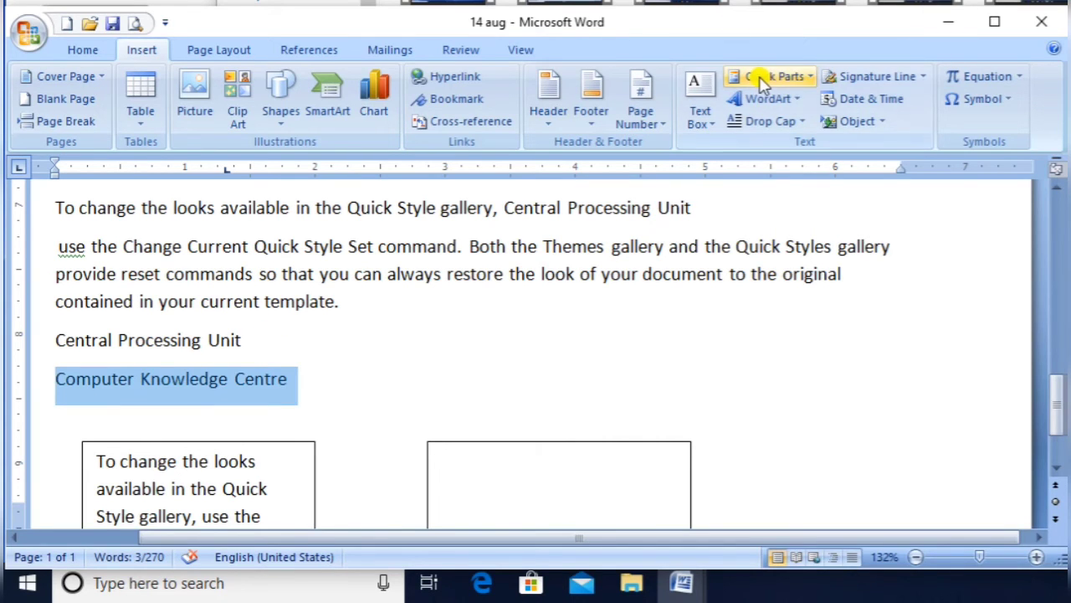
click(783, 82)
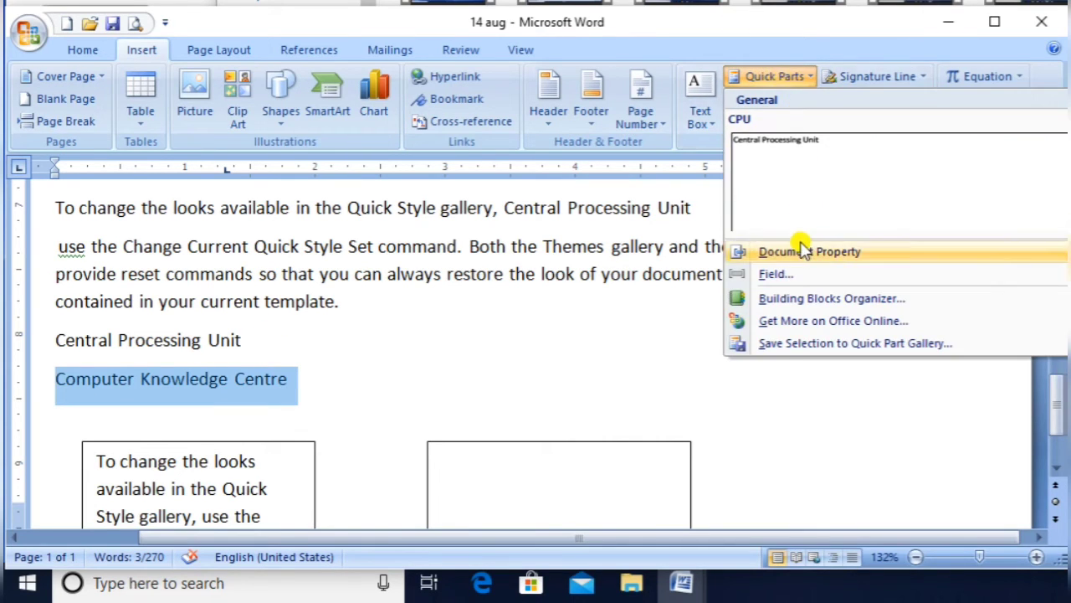
click(791, 344)
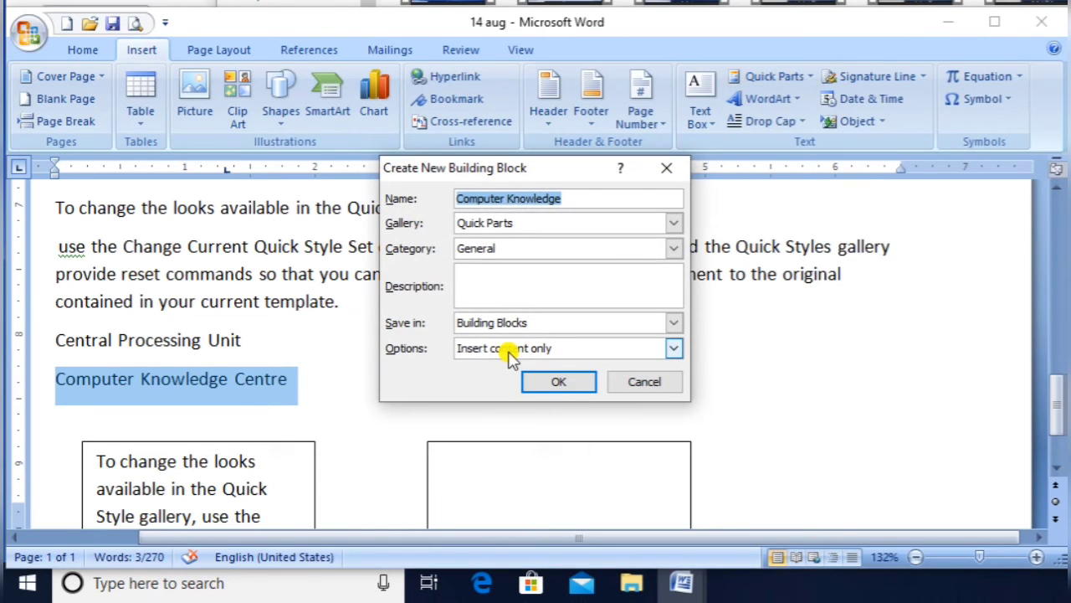
text(1C)
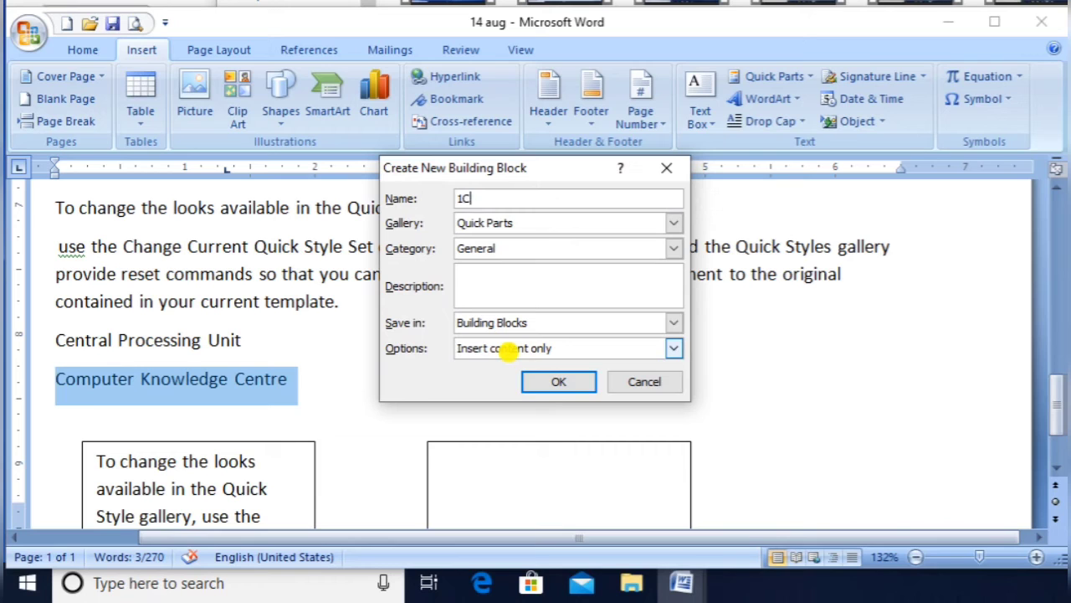
key(BackSpace)
key(BackSpace)
text(C)
click(539, 389)
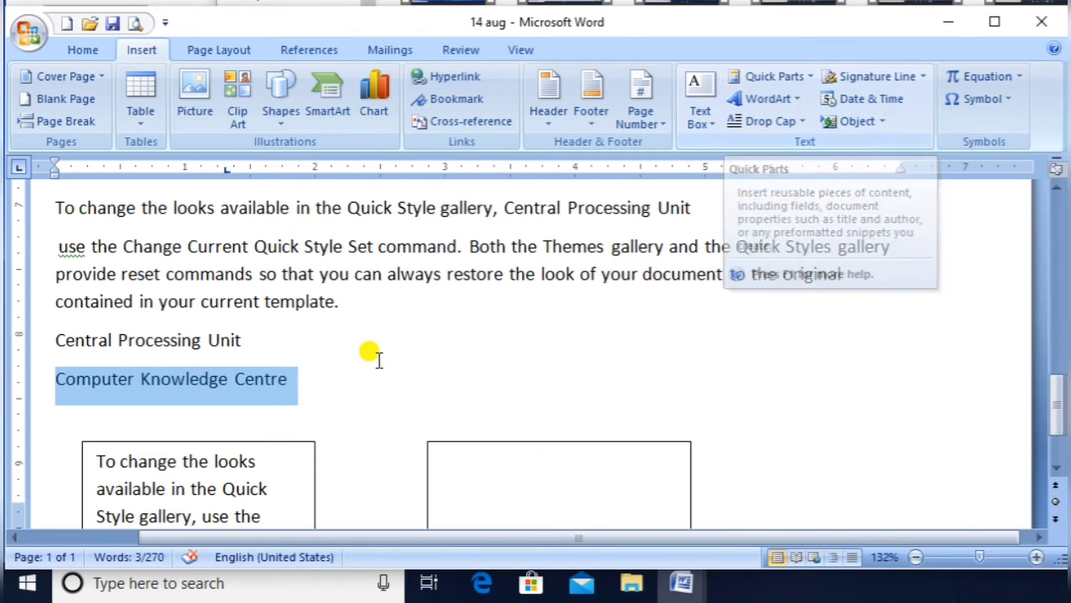
- Start a new page after the "Computer Knowledge Centre" line, enter "CKC" there and expand it into its building block text
click(356, 406)
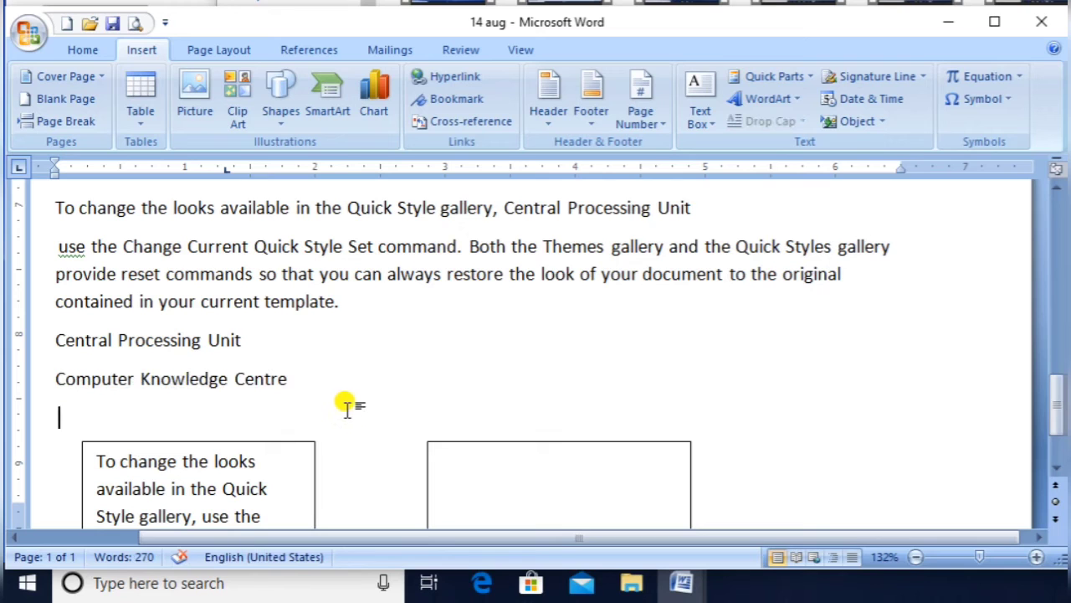
key(ctrl+Return)
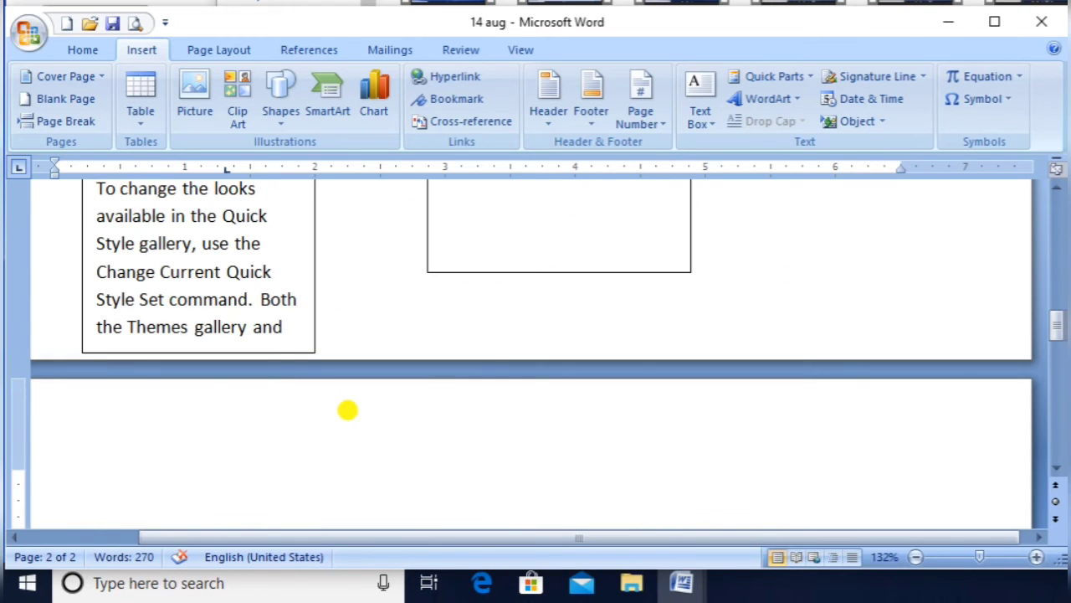
text(CKC)
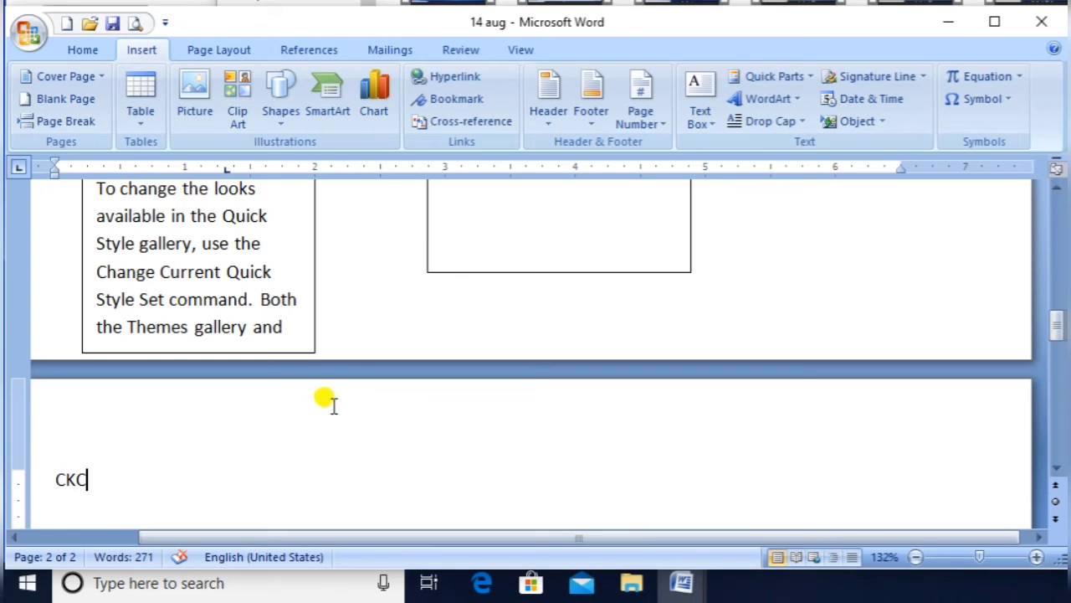
click(67, 480)
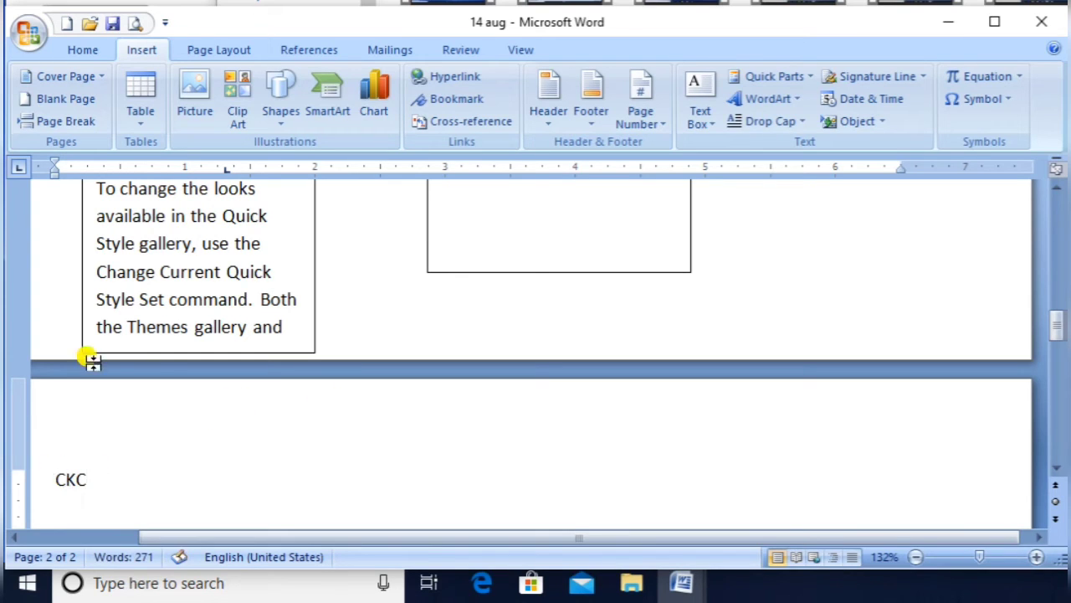
key(F3)
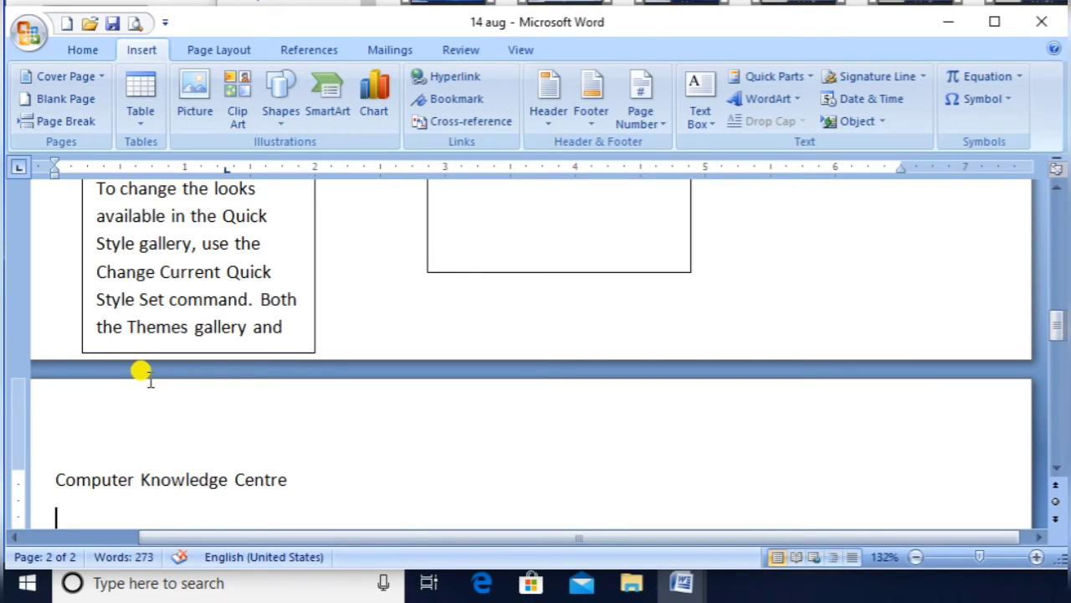
- Insert the CKC quick part into the page footer
click(803, 77)
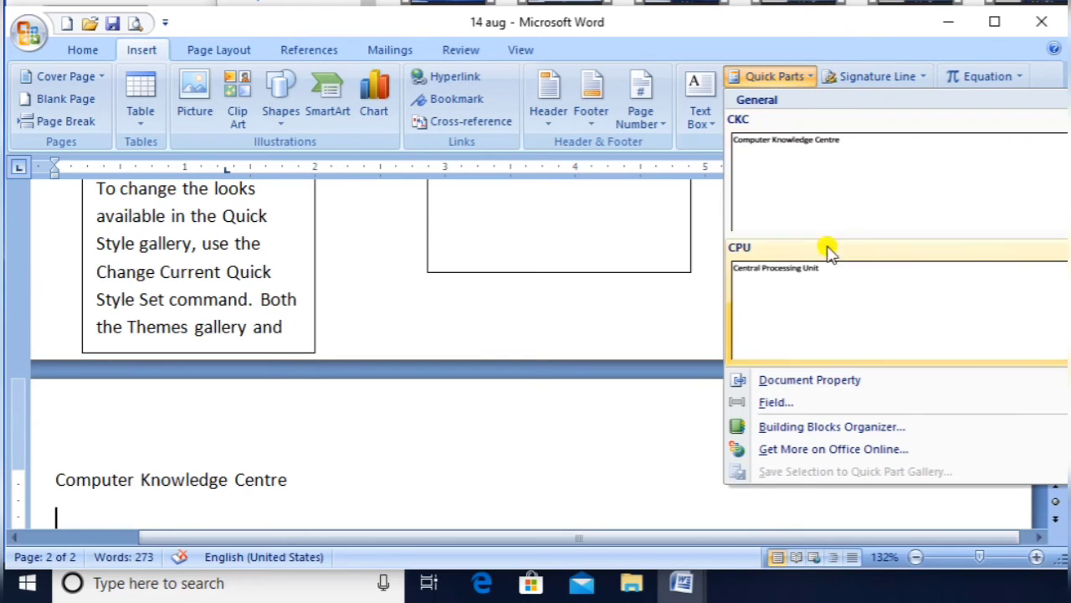
right_click(803, 180)
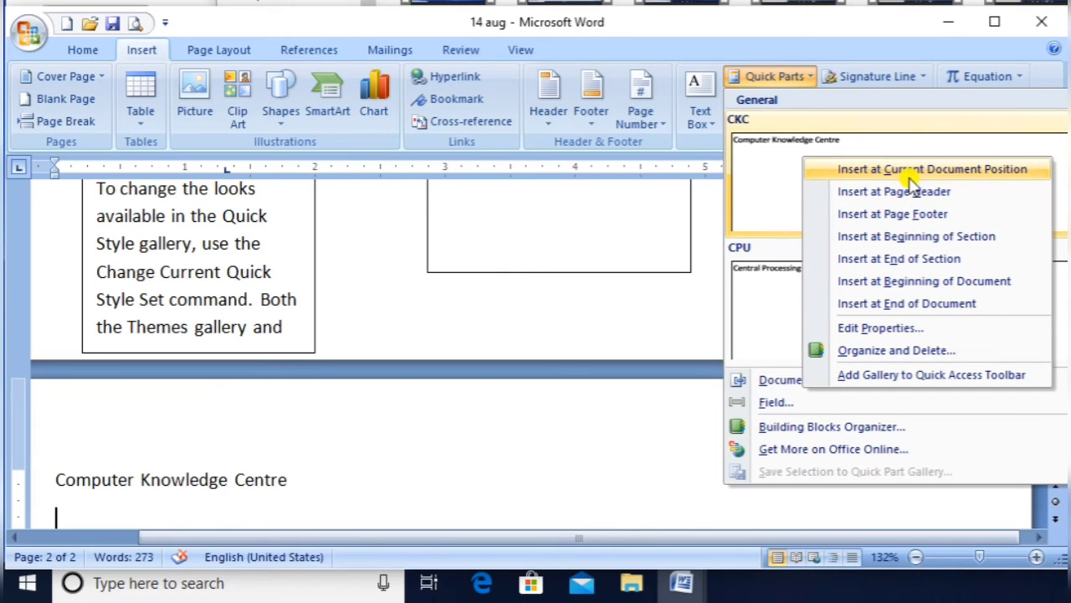
click(928, 216)
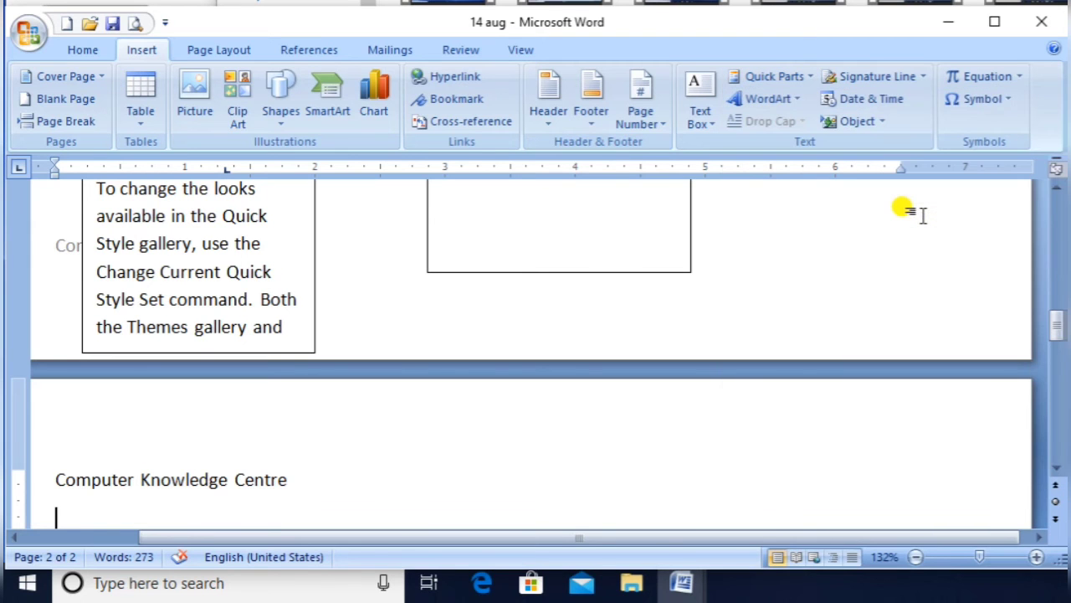
- Insert the CPU quick part into the page header
click(909, 79)
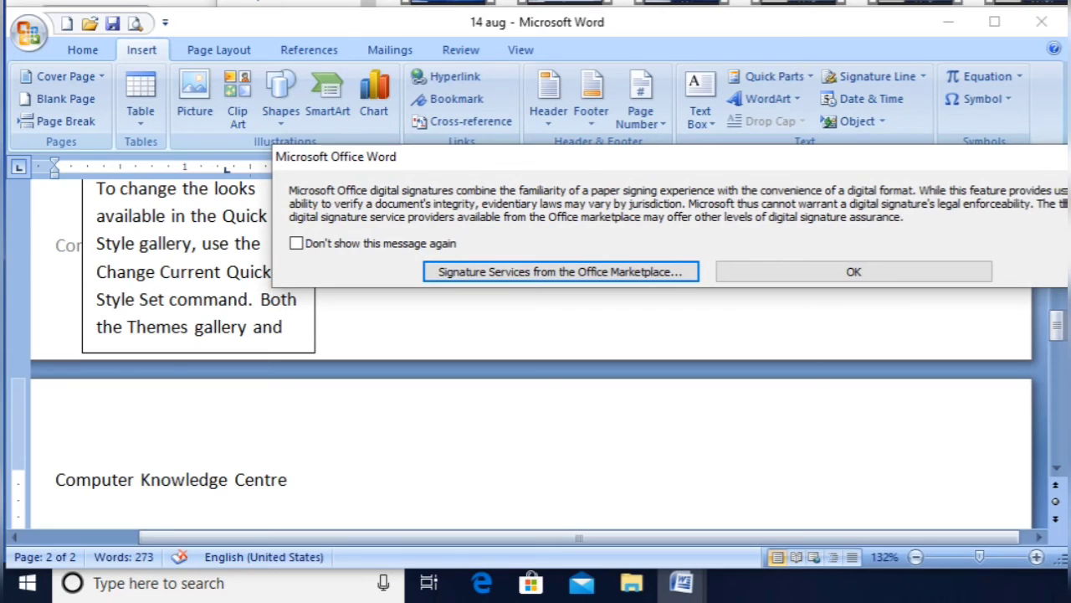
click(1068, 157)
click(805, 79)
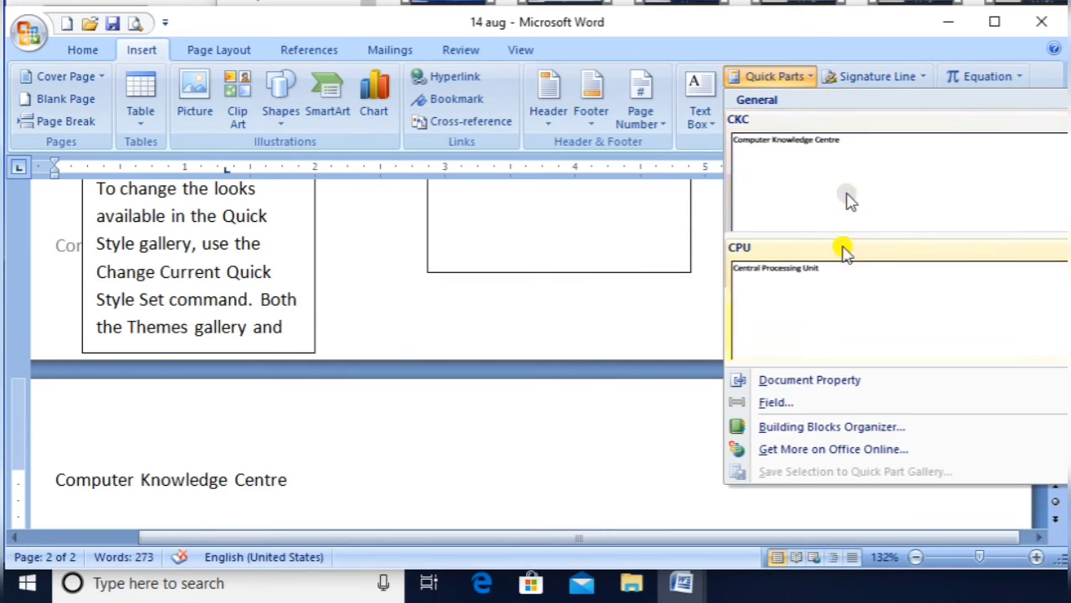
right_click(823, 302)
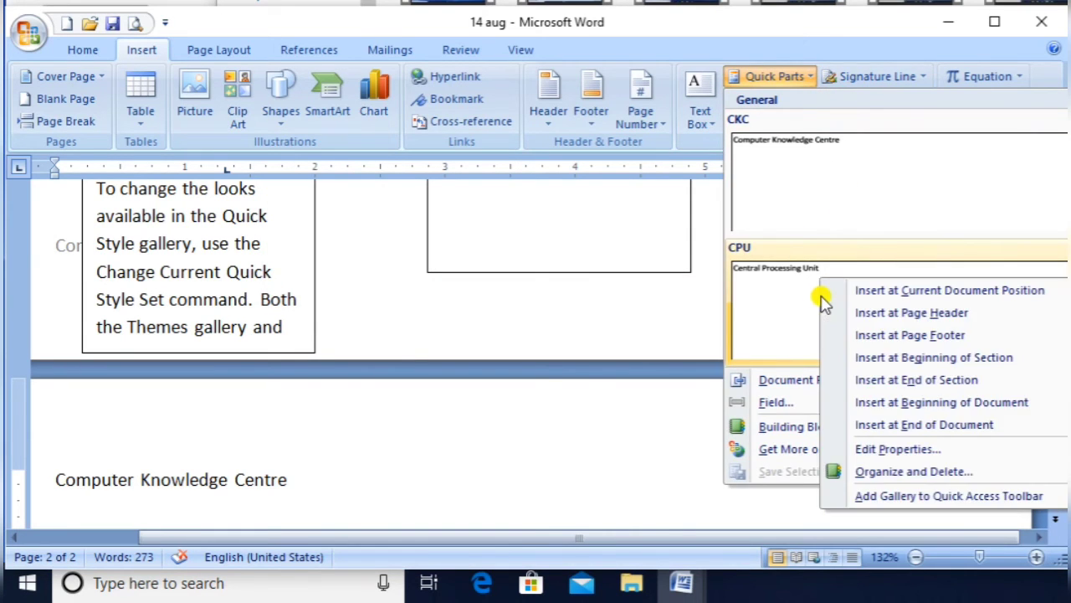
click(867, 313)
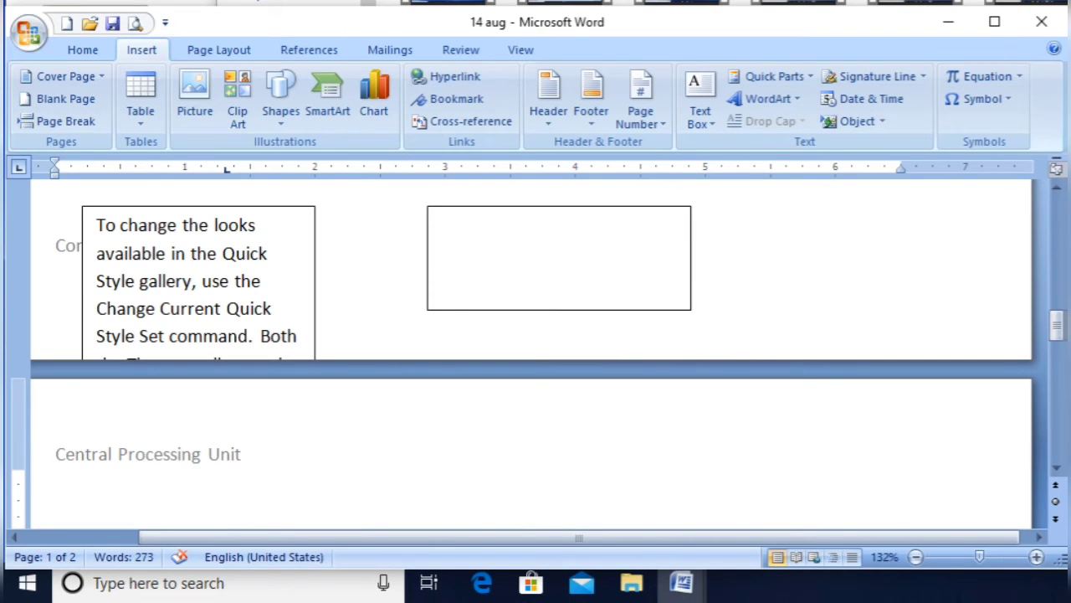
- Delete the text-filled text box that overlaps the footer on the first page
click(109, 208)
key(Delete)
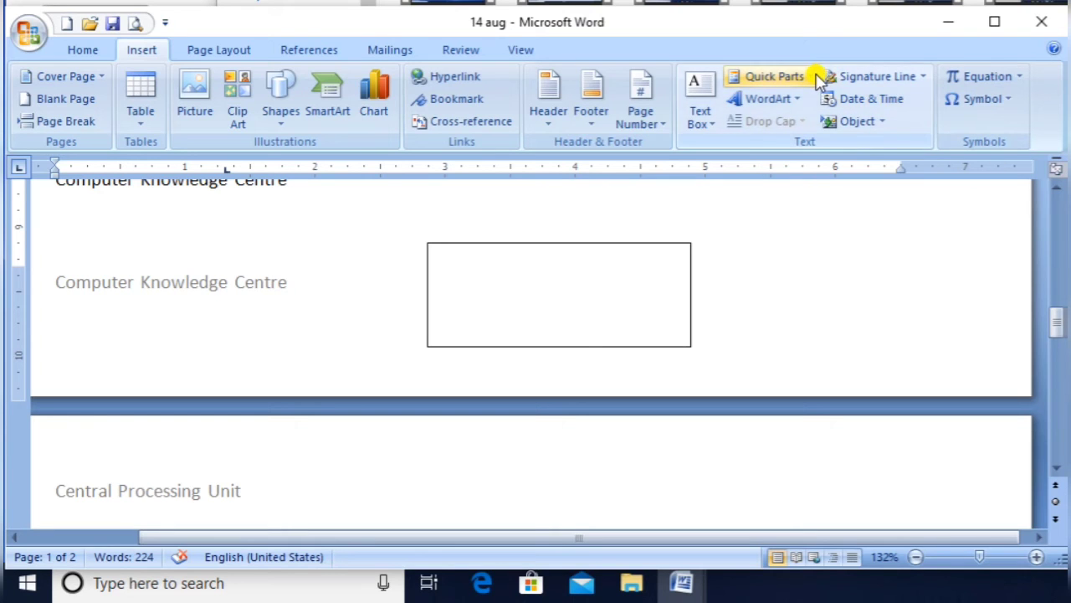
- Find the CPU quick part in the Building Blocks Organizer and delete it
click(774, 77)
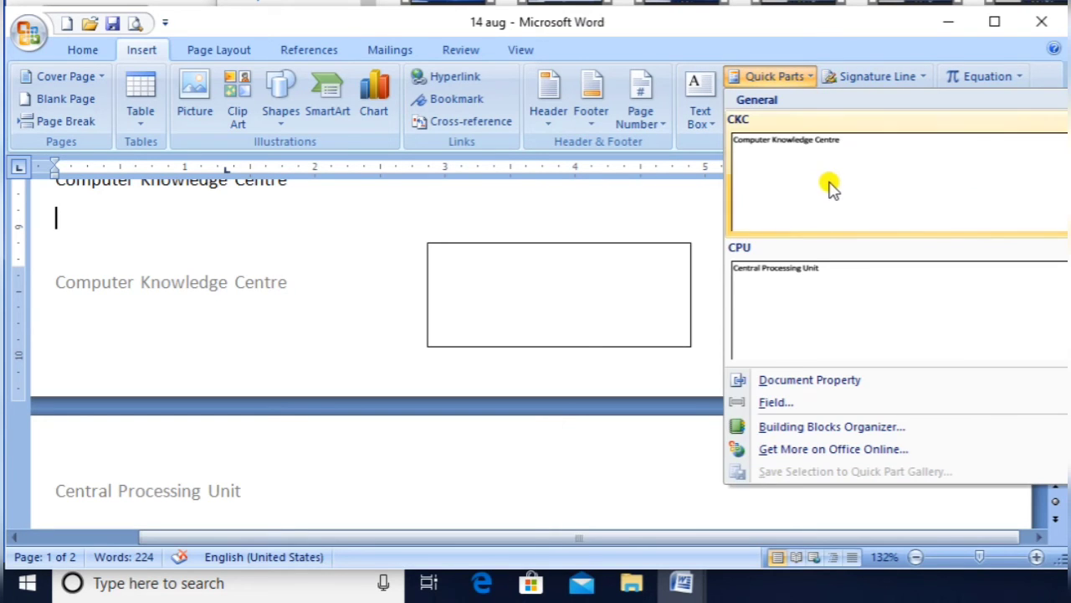
click(875, 428)
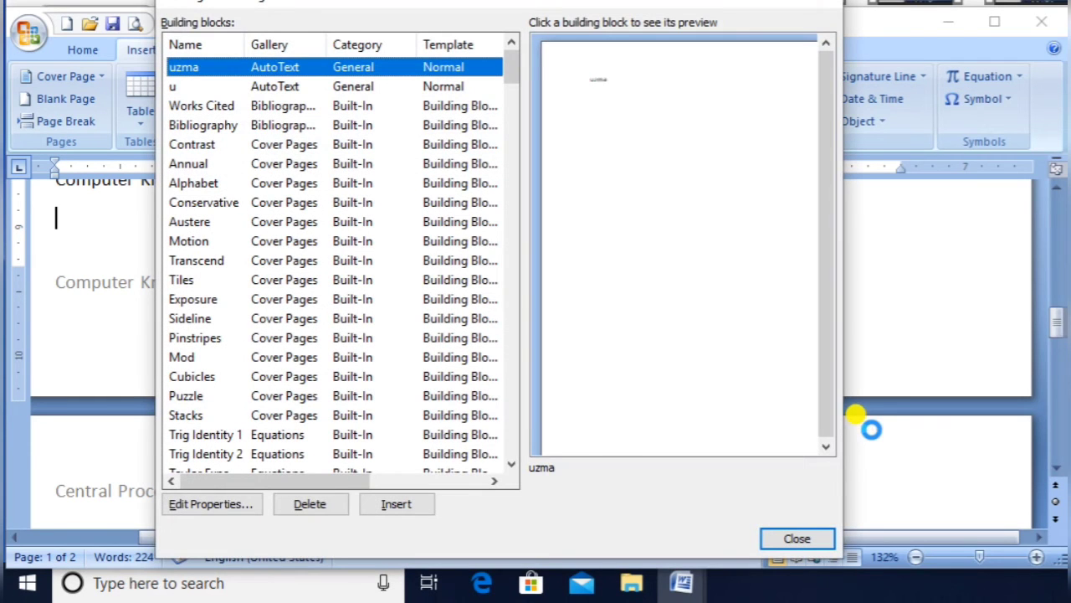
click(197, 226)
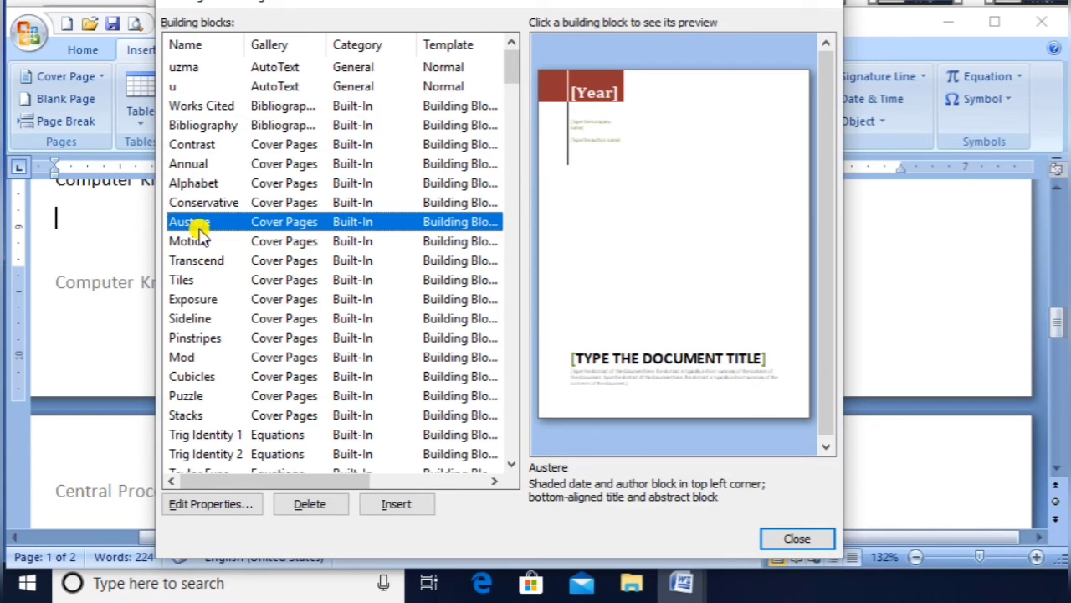
key(c)
key(c)
key(c)
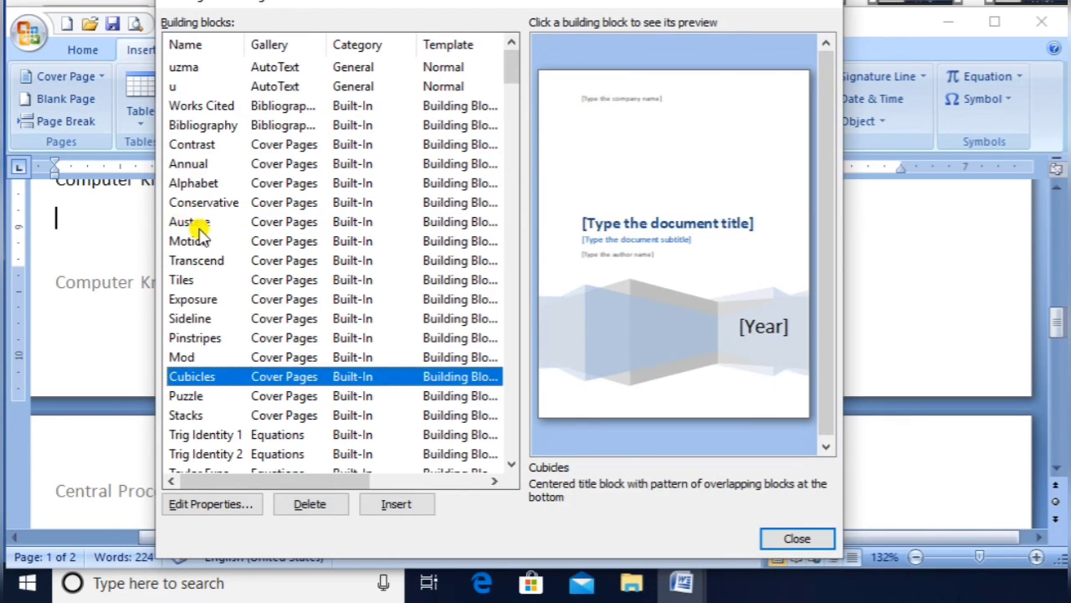
key(c)
key(c)
key(c)
key(c)
key(c)
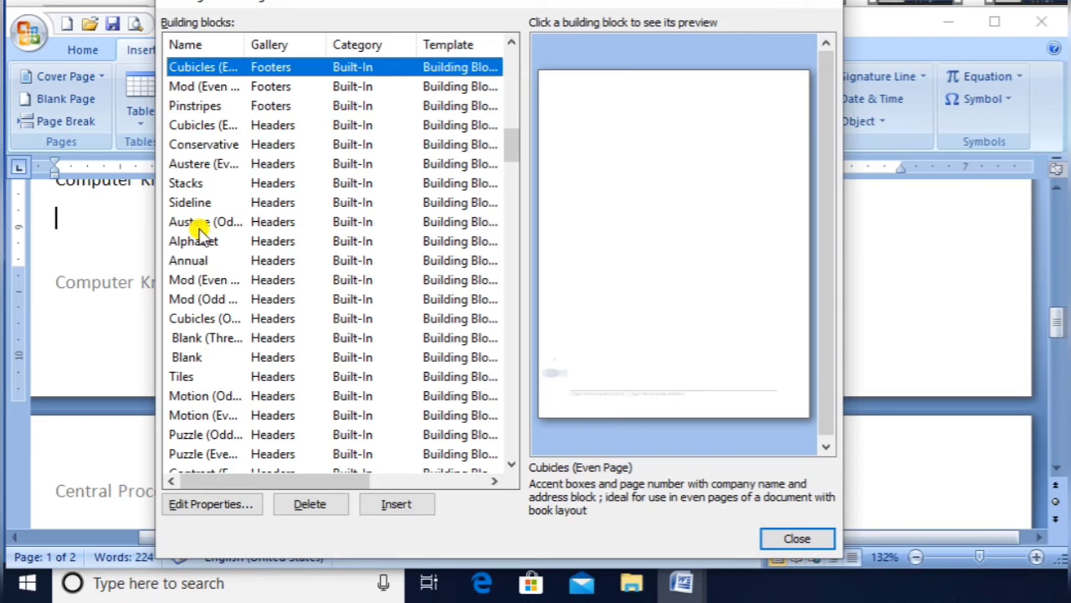
key(c)
key(c)
key(c)
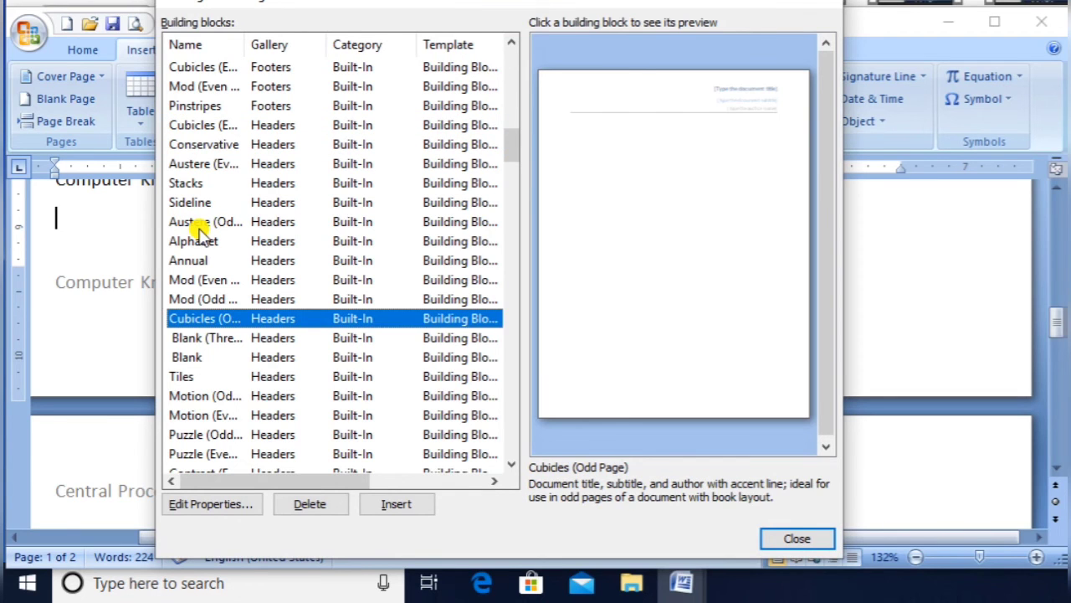
key(c)
key(c)
key(c)
key(c)
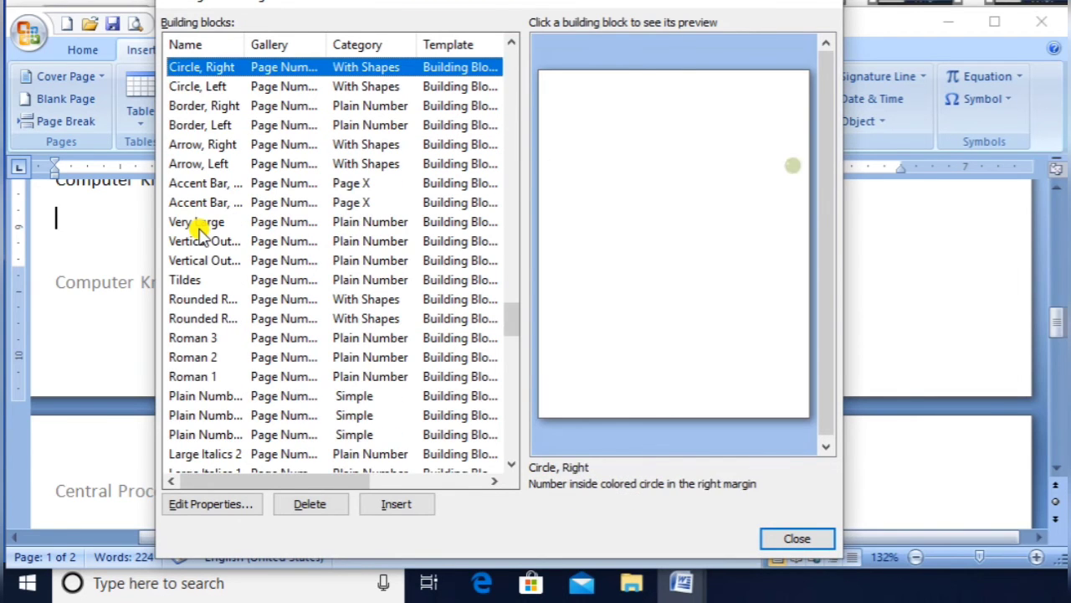
key(c)
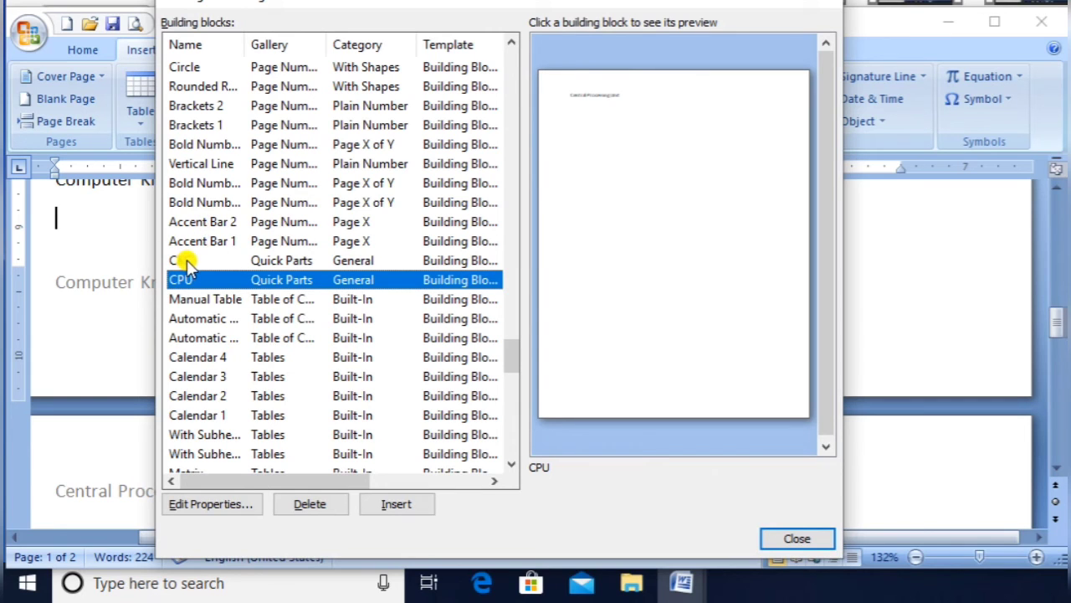
click(314, 506)
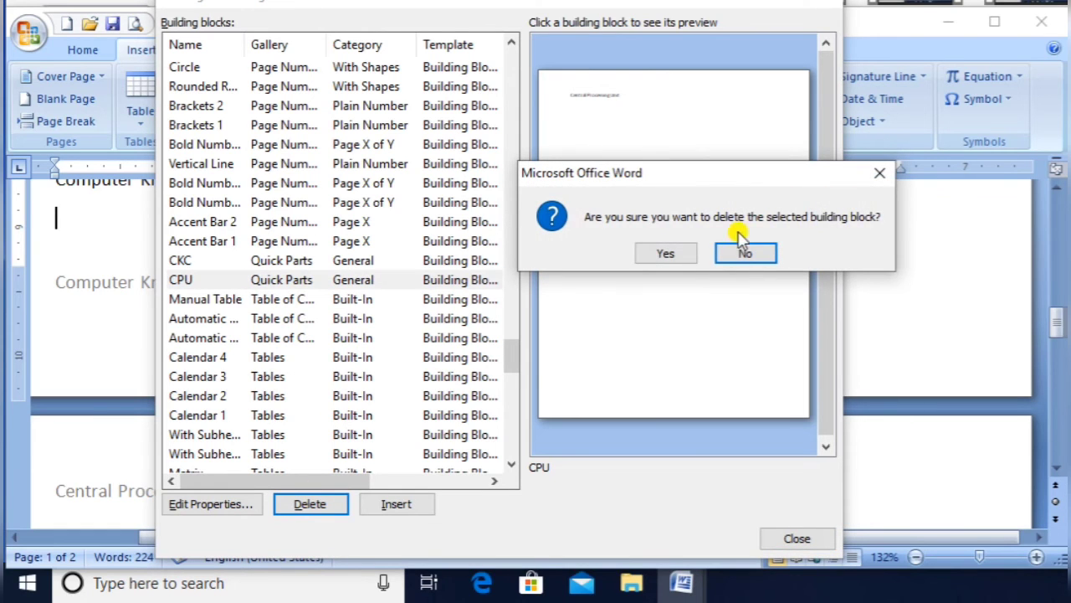
click(666, 253)
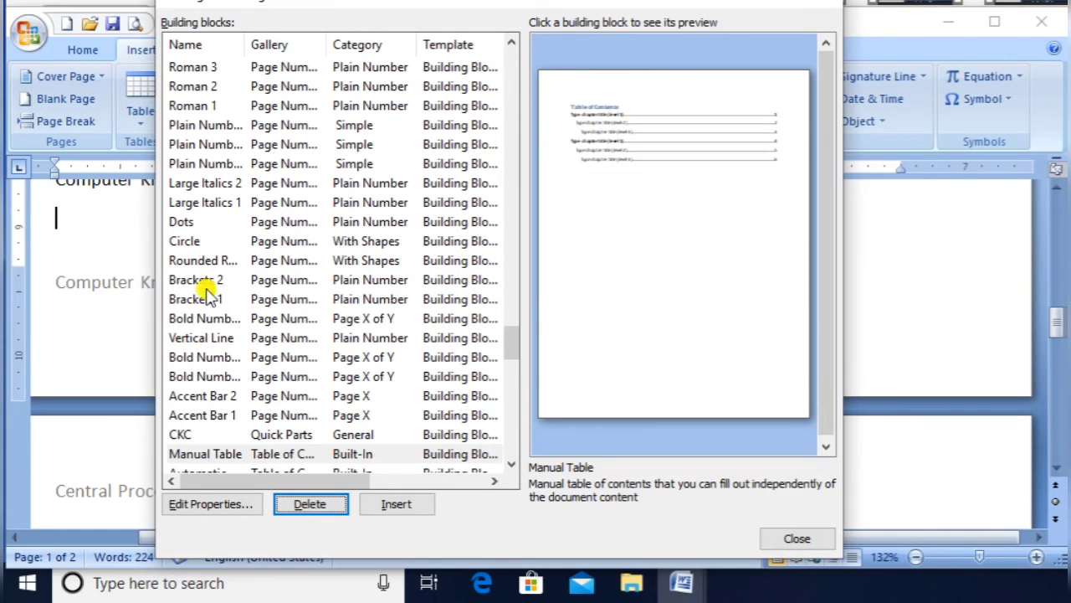
- Delete the CKC quick part from the Building Blocks Organizer and close the organizer
click(187, 435)
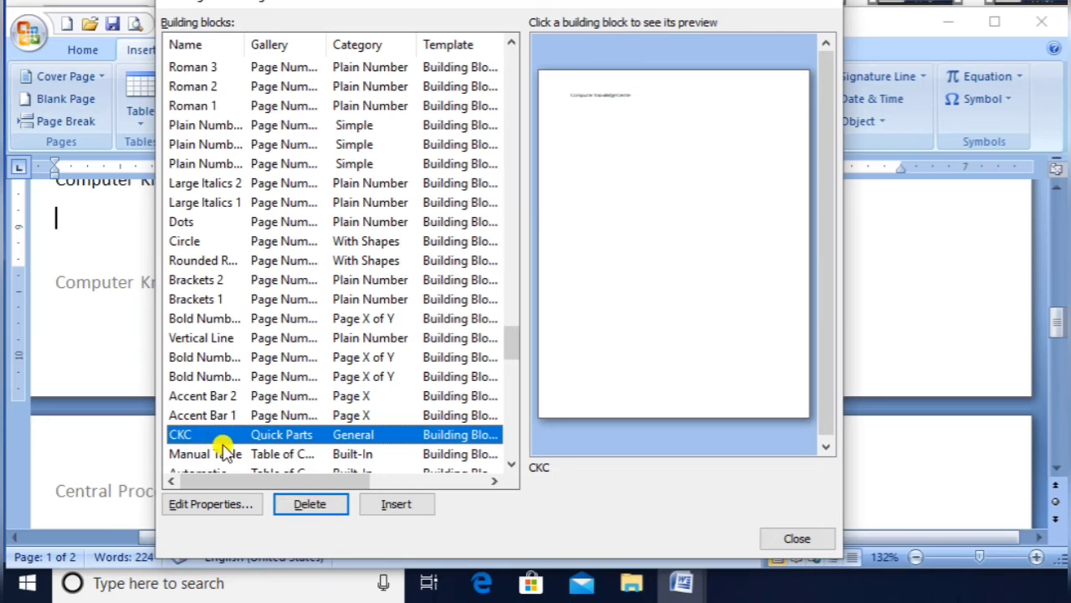
click(310, 504)
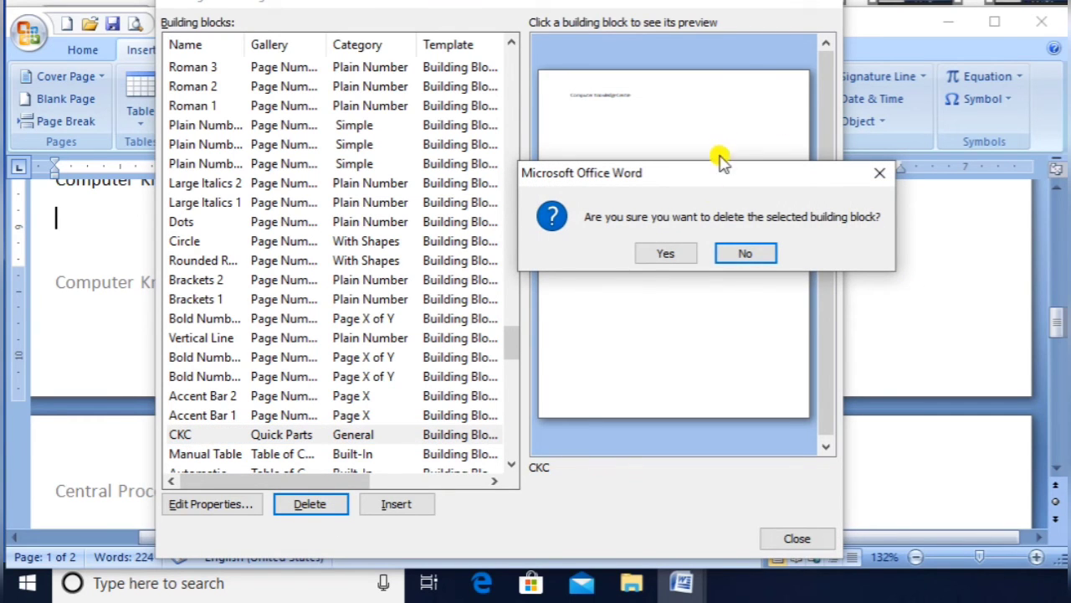
click(651, 256)
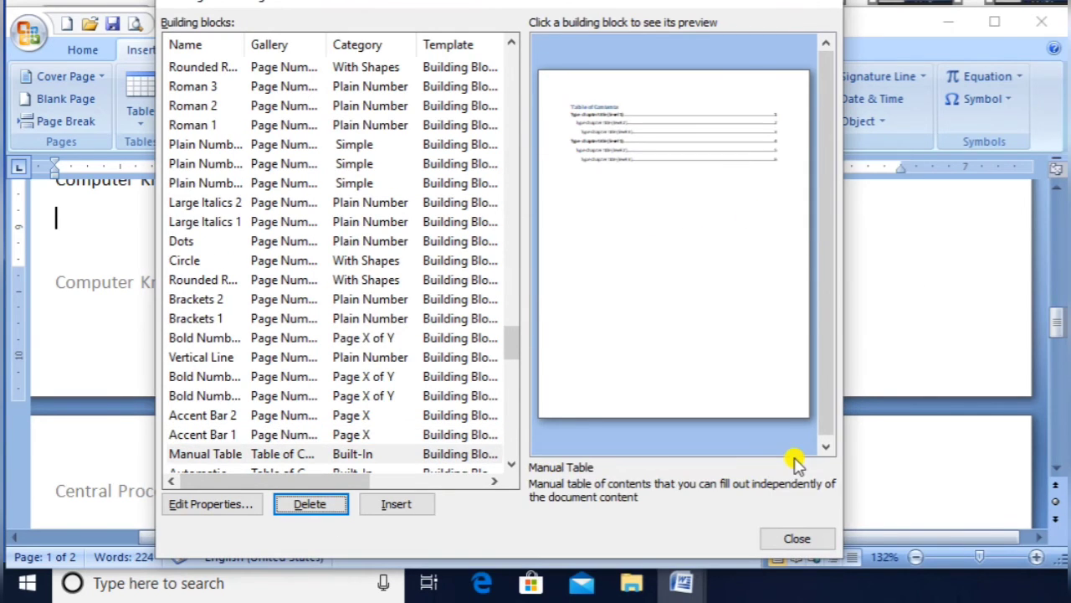
click(819, 539)
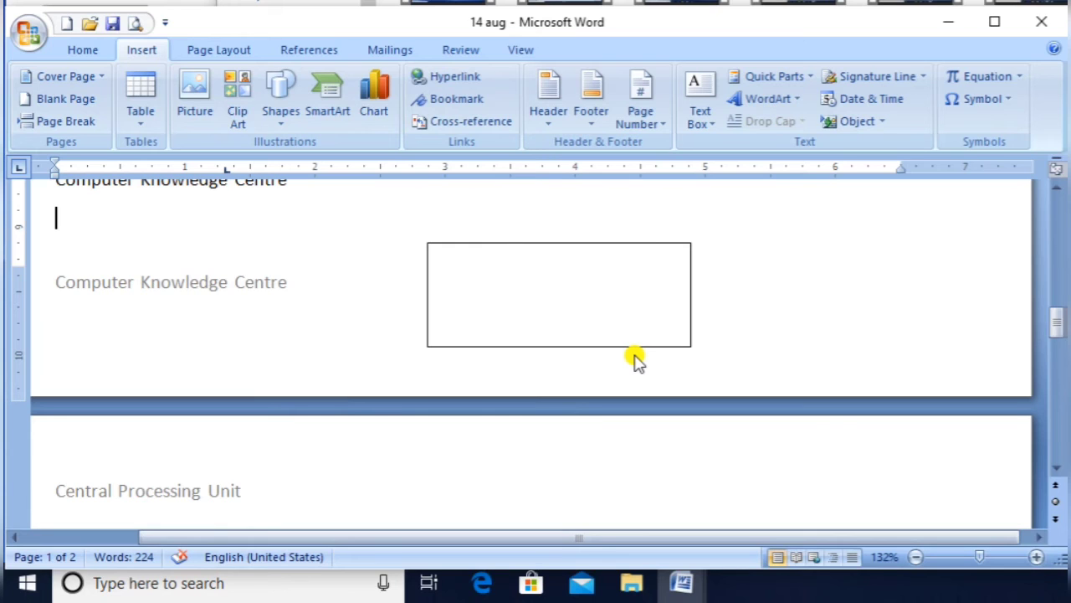
key(alt)
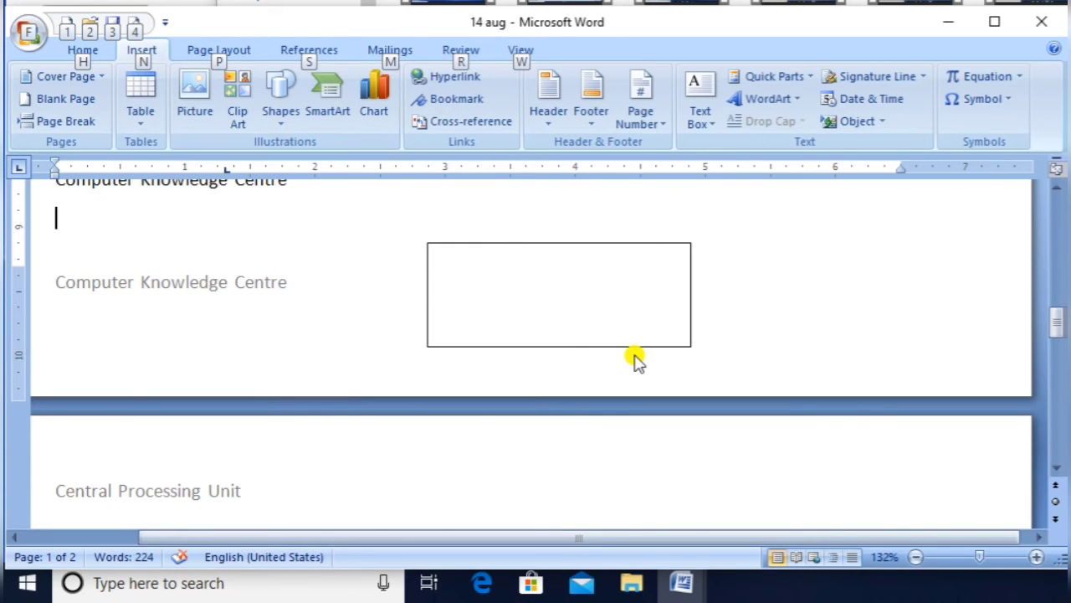
click(554, 346)
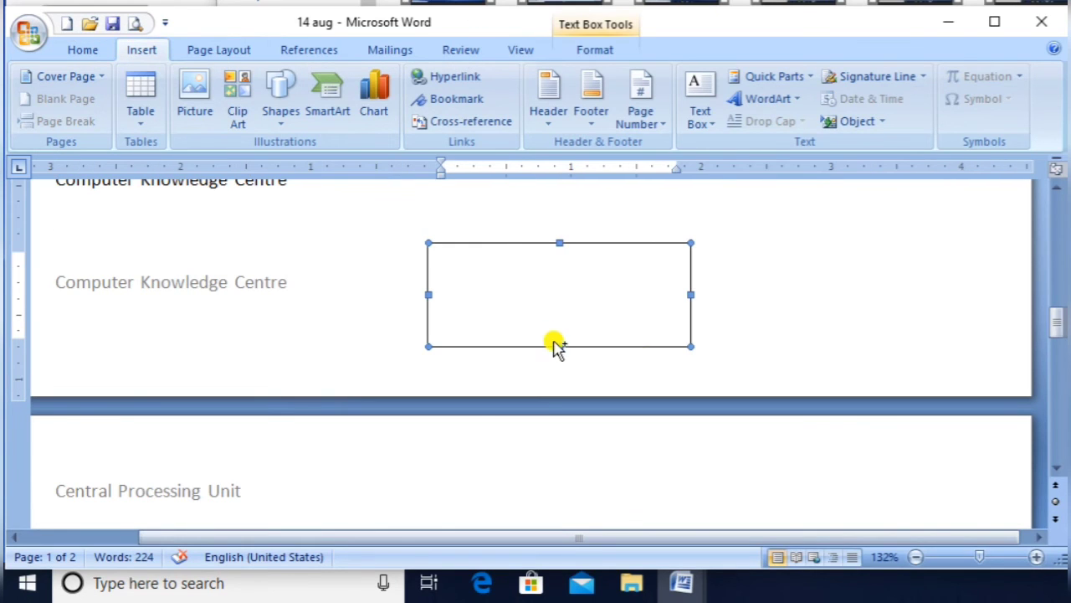
- Insert the date as "Friday, August 14, 2020" at the end of the paragraph ending in "your current template."
scroll(360, 289, up, 4)
click(371, 297)
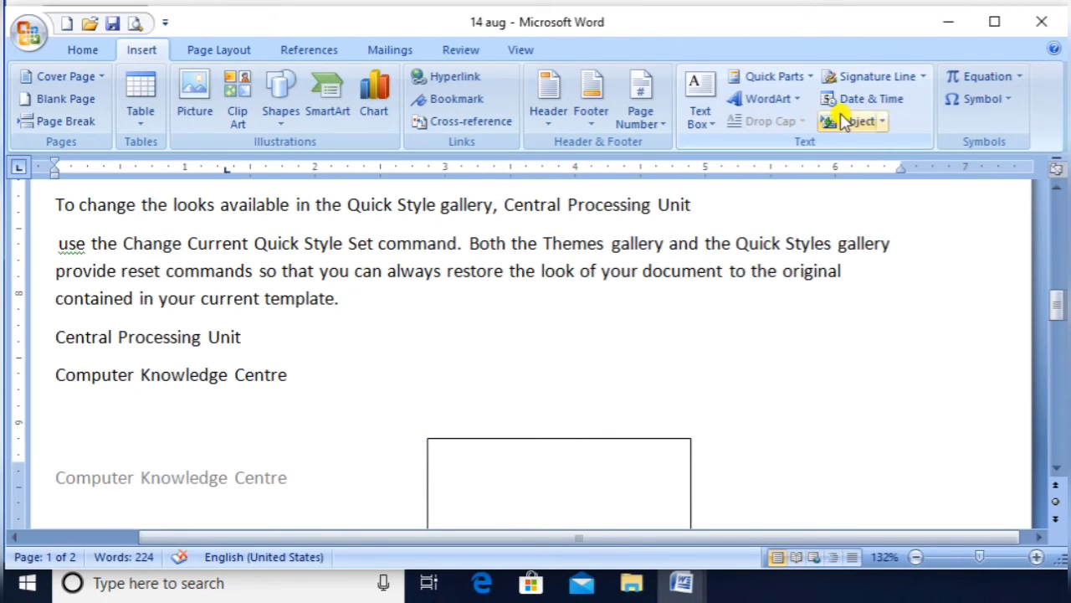
click(866, 99)
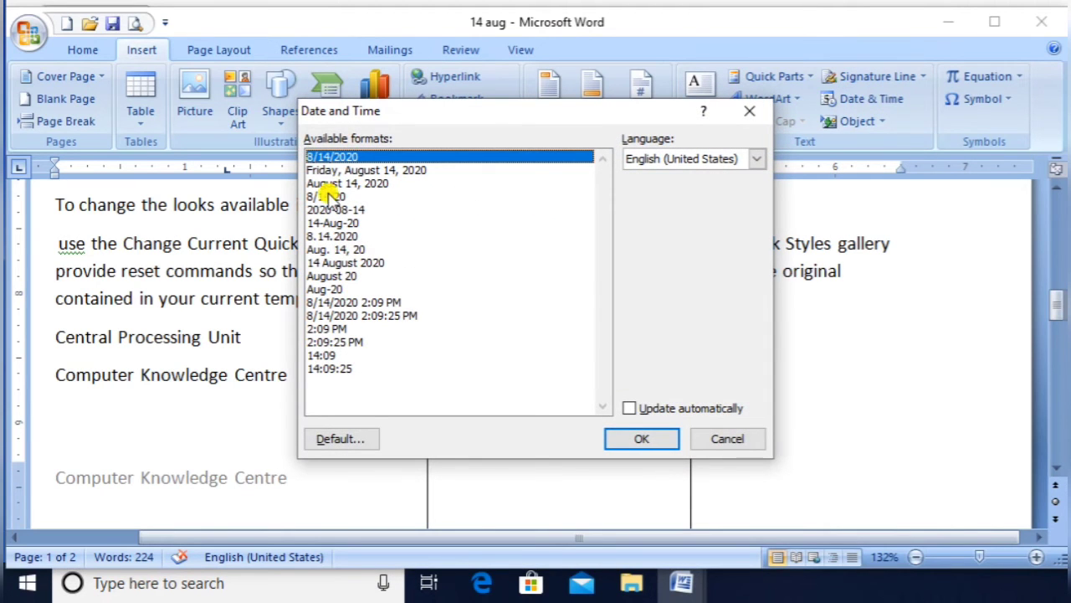
click(360, 170)
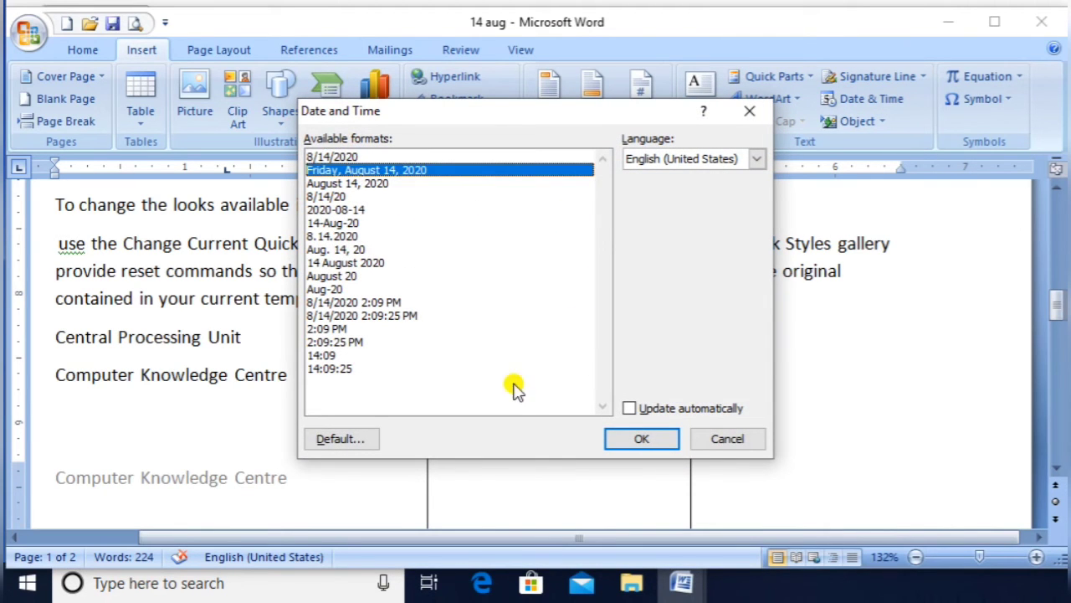
click(629, 444)
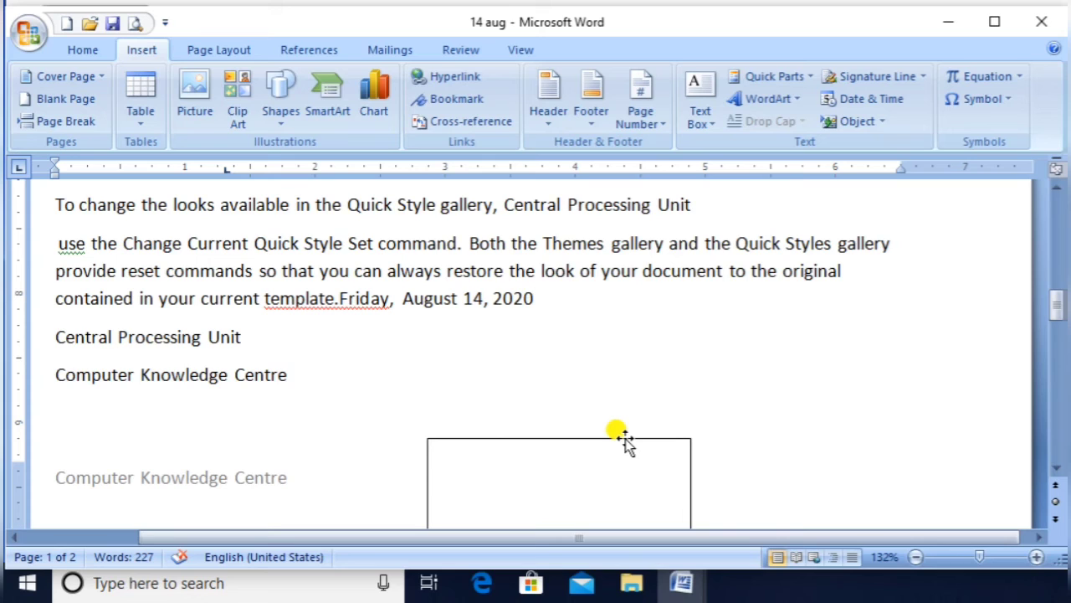
- Insert a new Bitmap Image object after the date and open its blank canvas in Paint
click(888, 124)
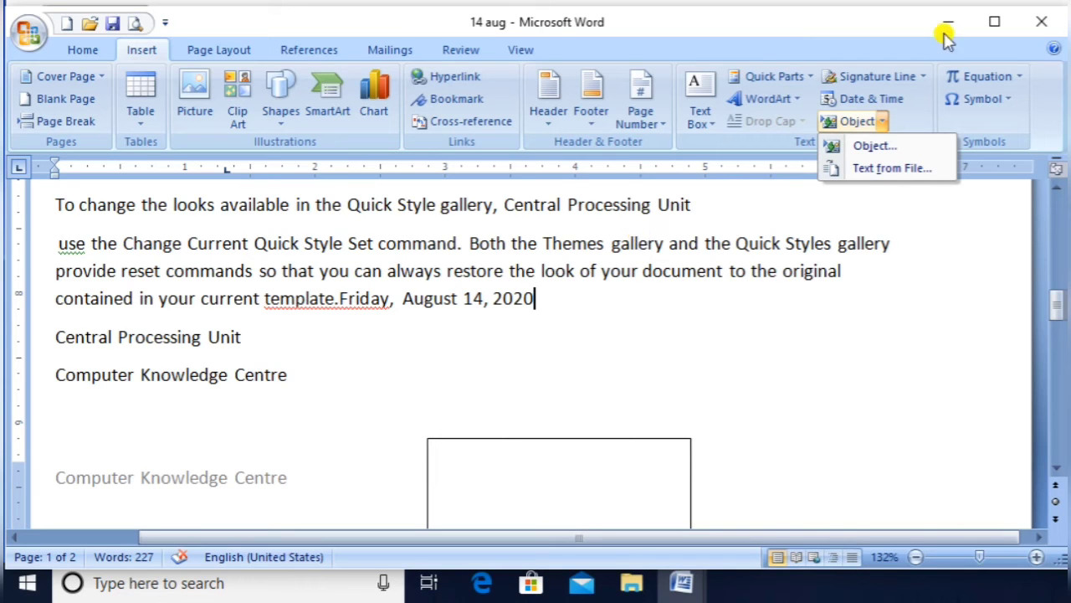
right_click(854, 153)
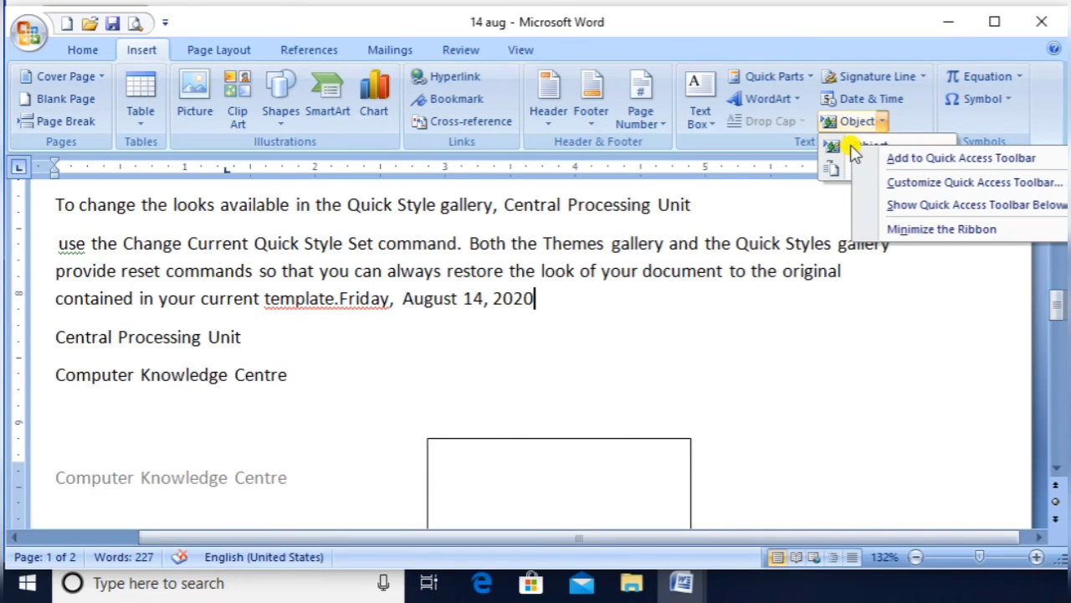
click(830, 143)
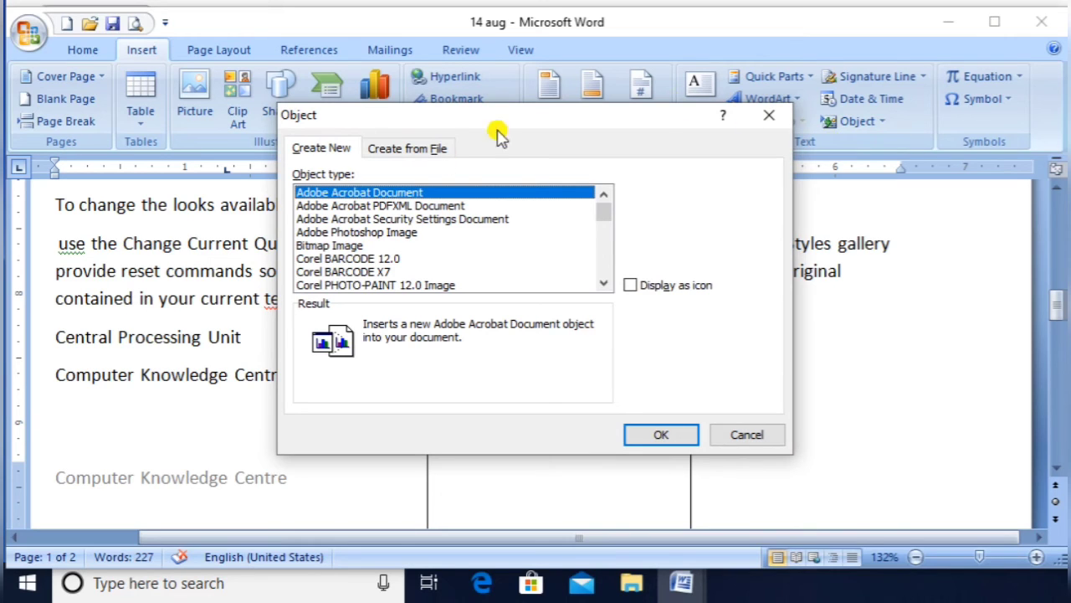
click(341, 245)
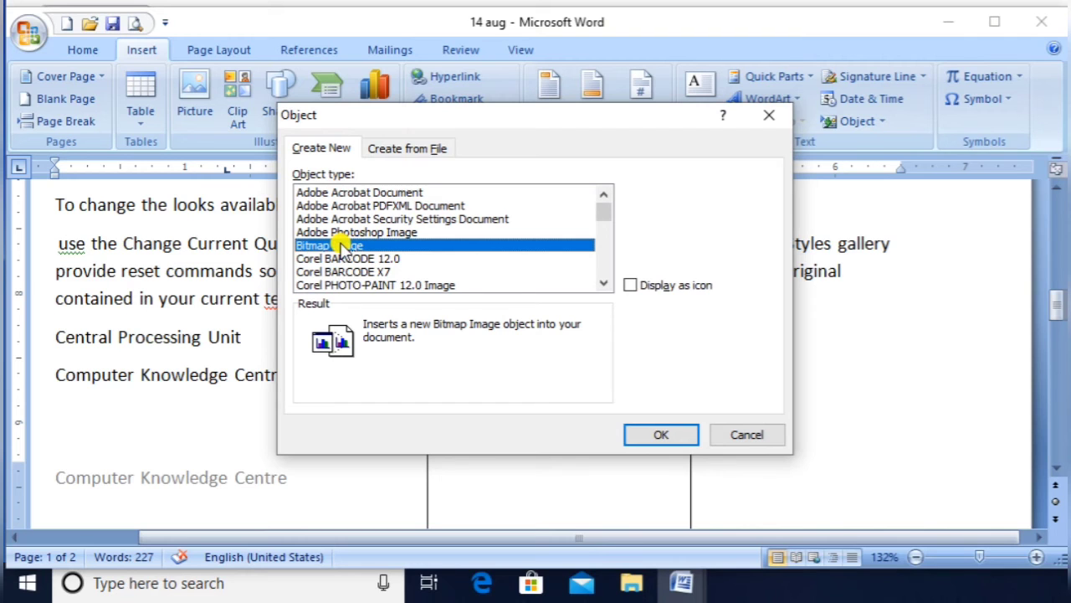
click(659, 434)
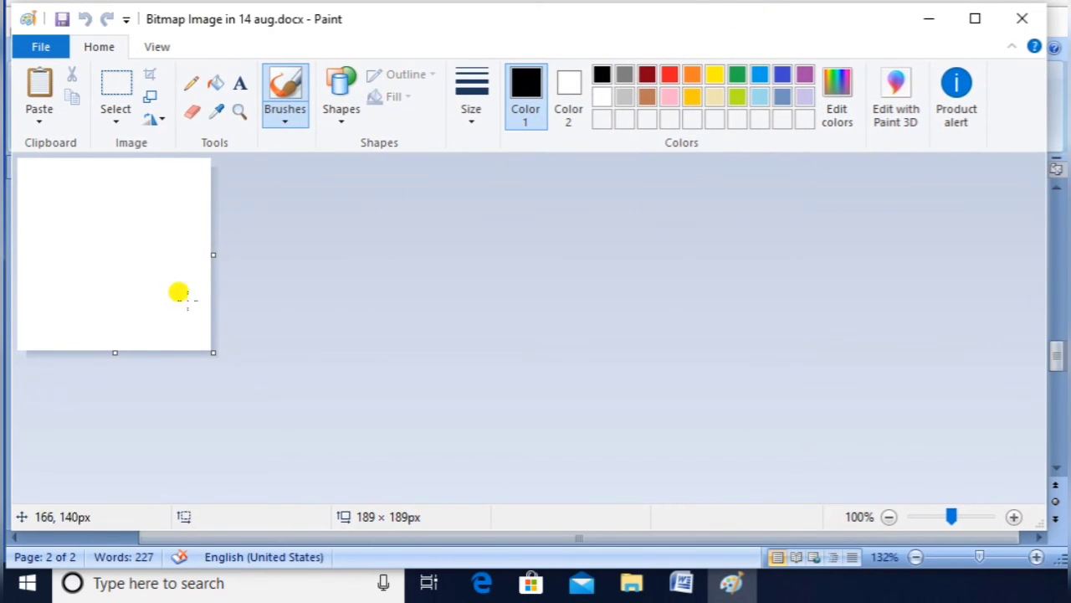
- Enlarge the canvas to about 402 × 277 px and draw a freehand flower with a long stem in black brush strokes
drag(209, 349, 431, 441)
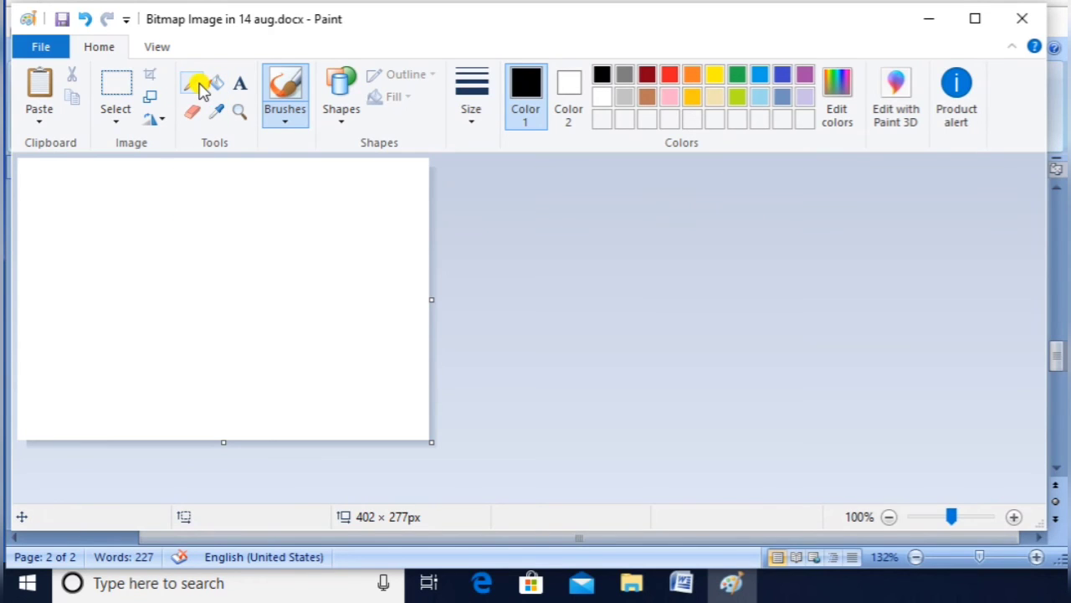
mouse_move(164, 309)
mouse_down()
mouse_move(170, 258)
mouse_move(142, 244)
mouse_move(172, 279)
mouse_move(208, 249)
mouse_move(182, 277)
mouse_move(220, 287)
mouse_move(190, 181)
mouse_move(129, 230)
mouse_move(118, 292)
mouse_move(143, 318)
mouse_move(230, 196)
mouse_move(89, 208)
mouse_move(237, 316)
mouse_move(366, 441)
mouse_up()
mouse_move(222, 299)
mouse_down()
mouse_move(326, 388)
mouse_move(350, 423)
mouse_up()
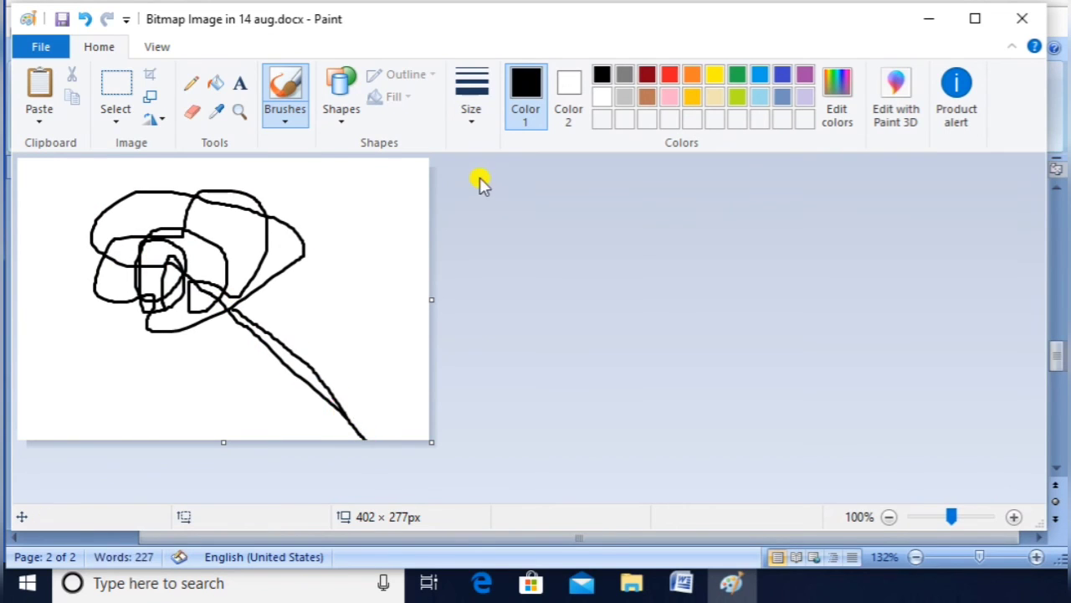
- Fill the background around the flower with dark red and return to the Word document
click(648, 75)
click(216, 82)
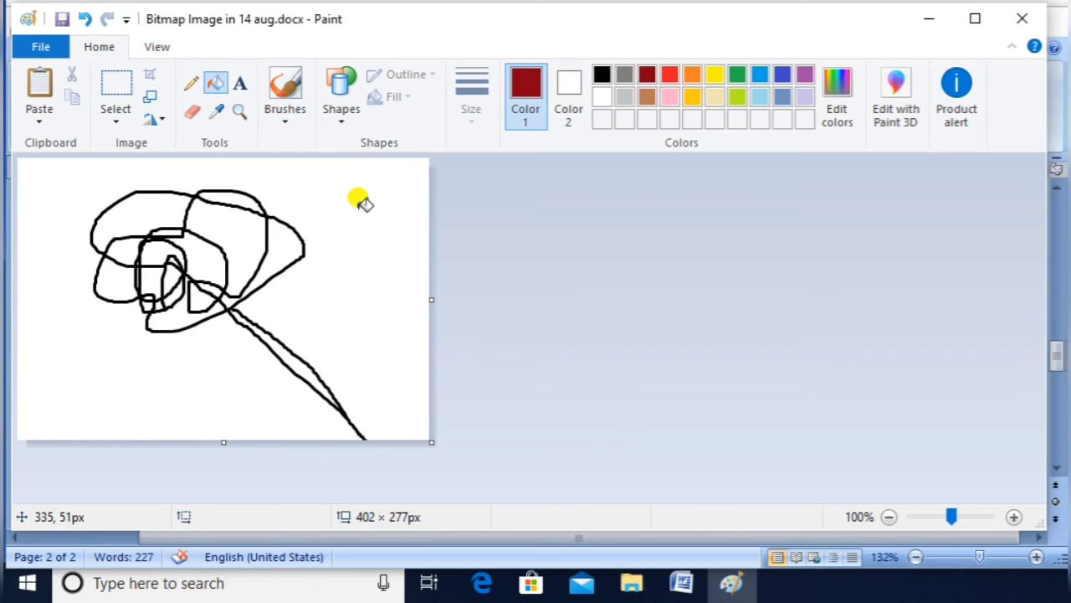
click(362, 205)
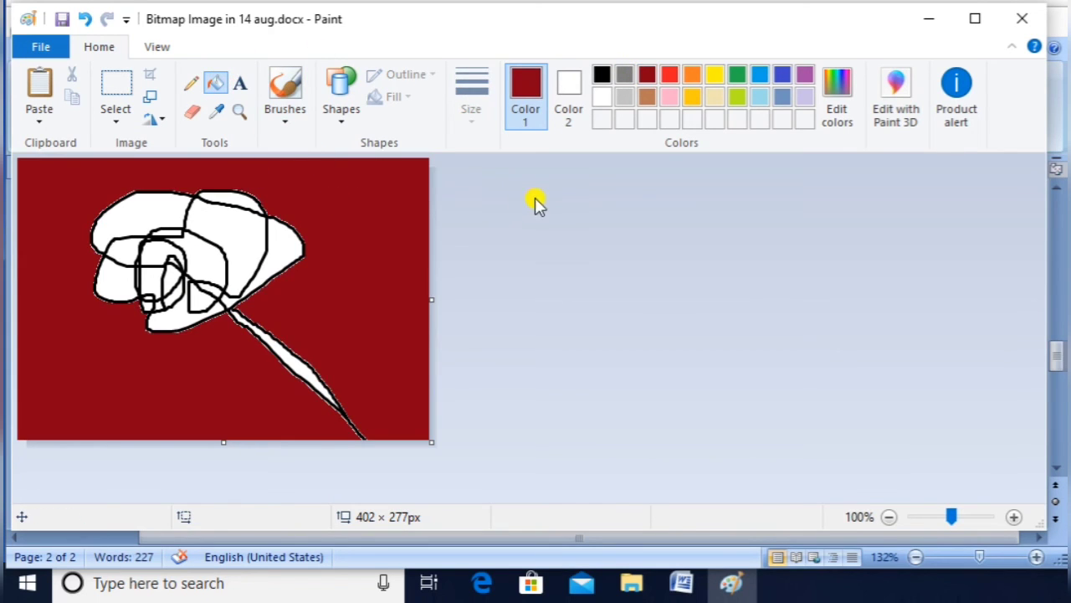
click(1028, 22)
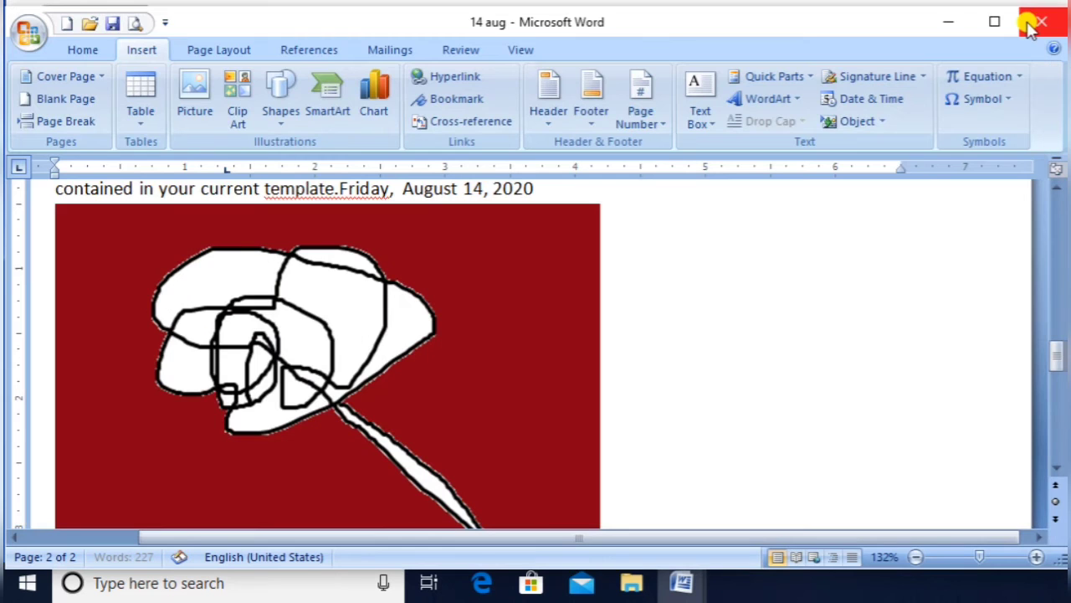
- Shrink the embedded flower picture to about 2.84" high and 4.12" wide
click(456, 334)
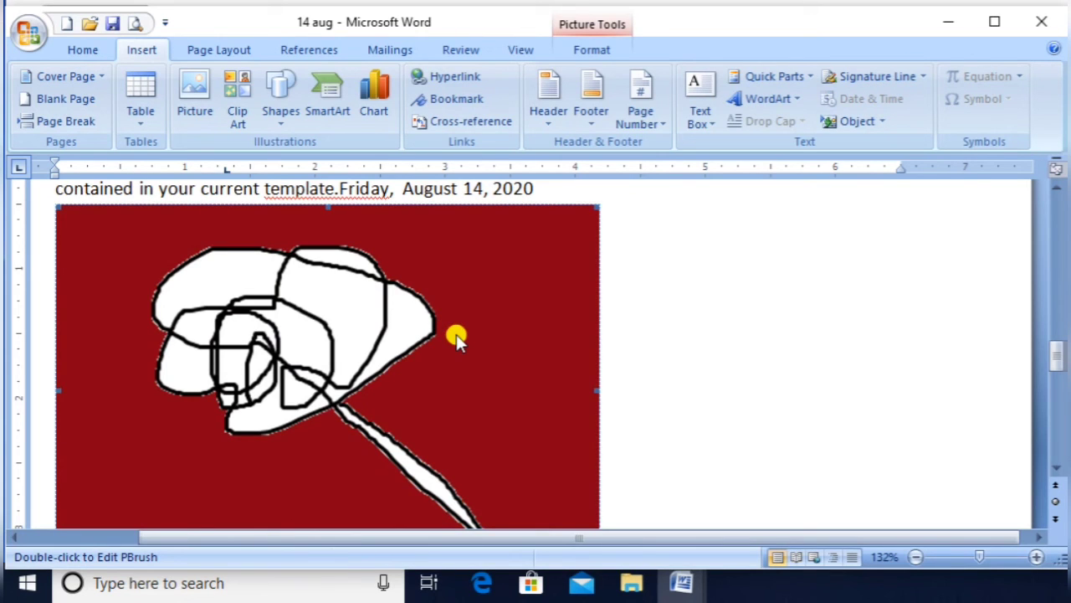
click(588, 49)
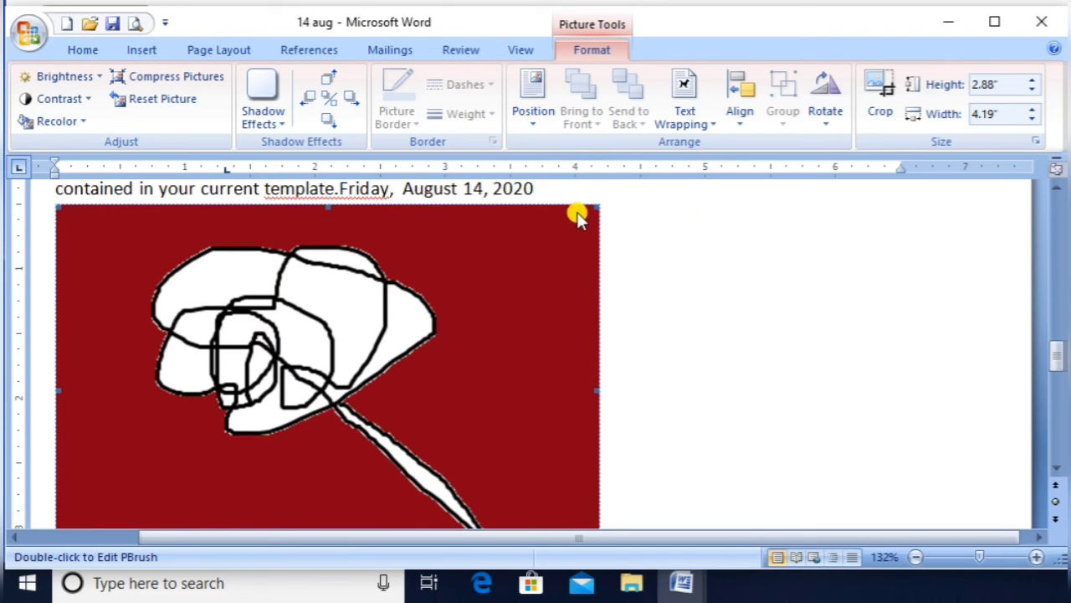
drag(597, 207, 590, 212)
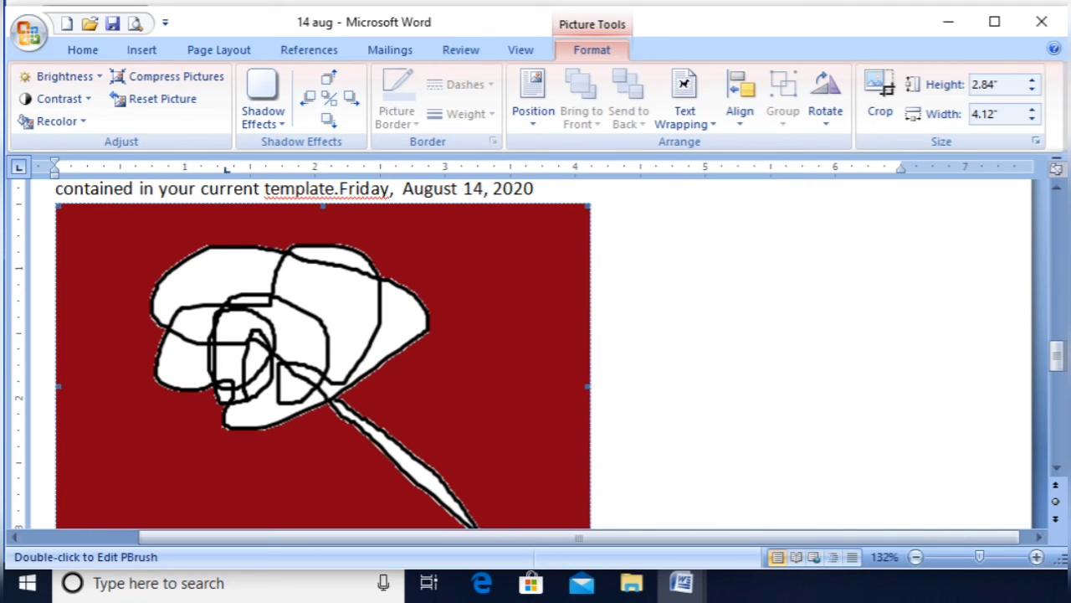
drag(1056, 355, 1028, 267)
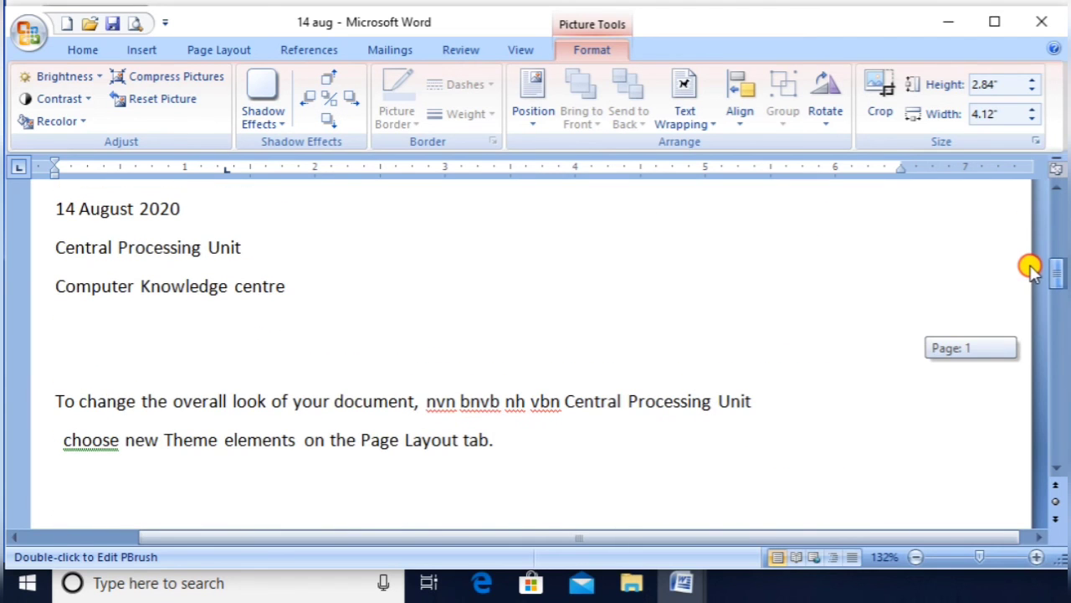
click(181, 358)
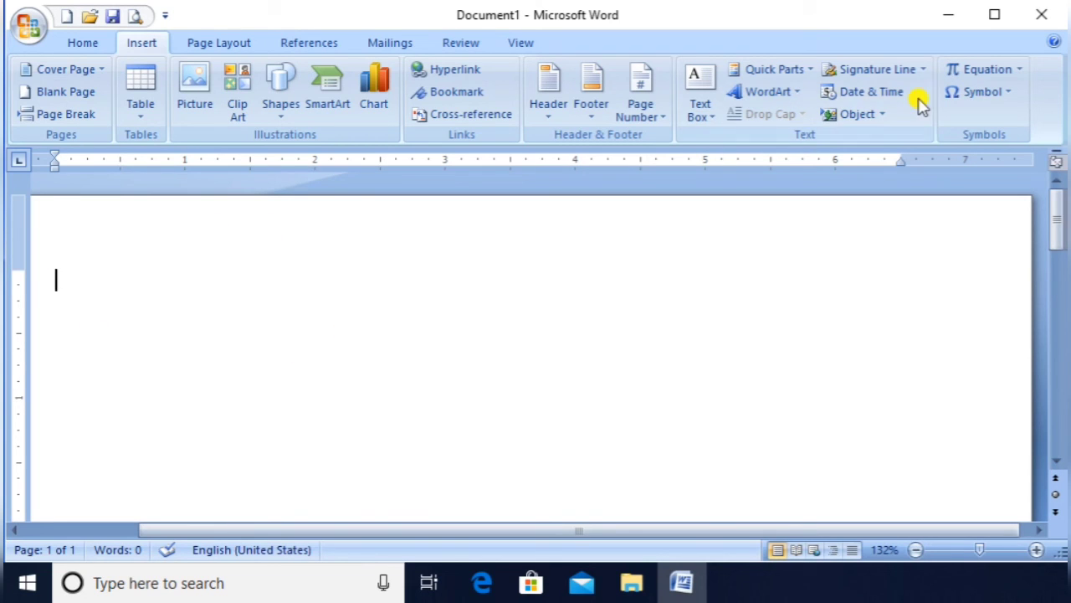
- Insert a new Microsoft Office Excel Worksheet object into the blank document
click(881, 117)
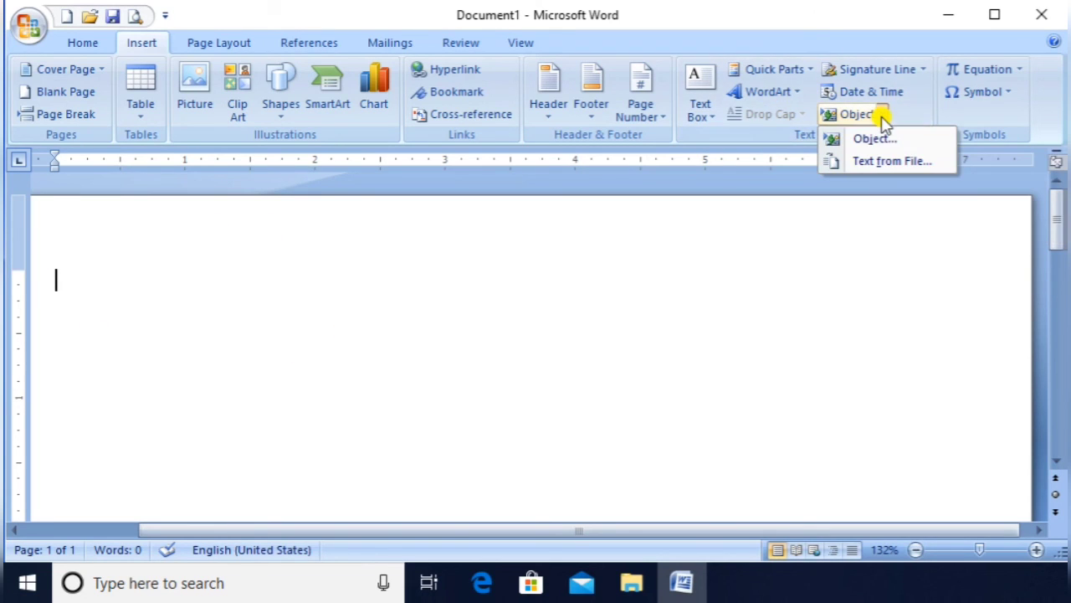
click(867, 139)
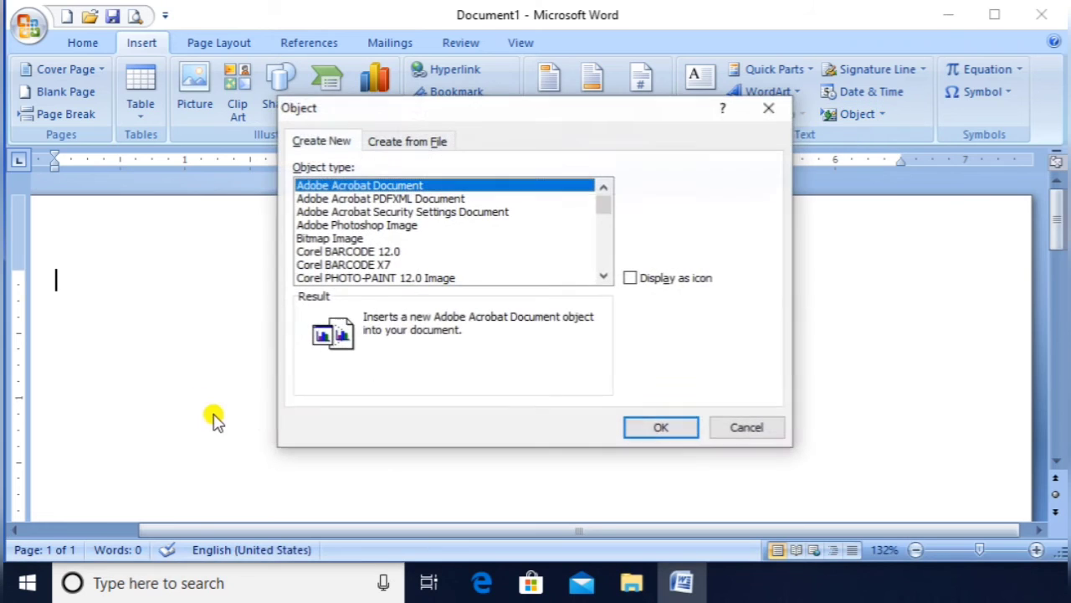
click(603, 275)
drag(604, 274, 604, 274)
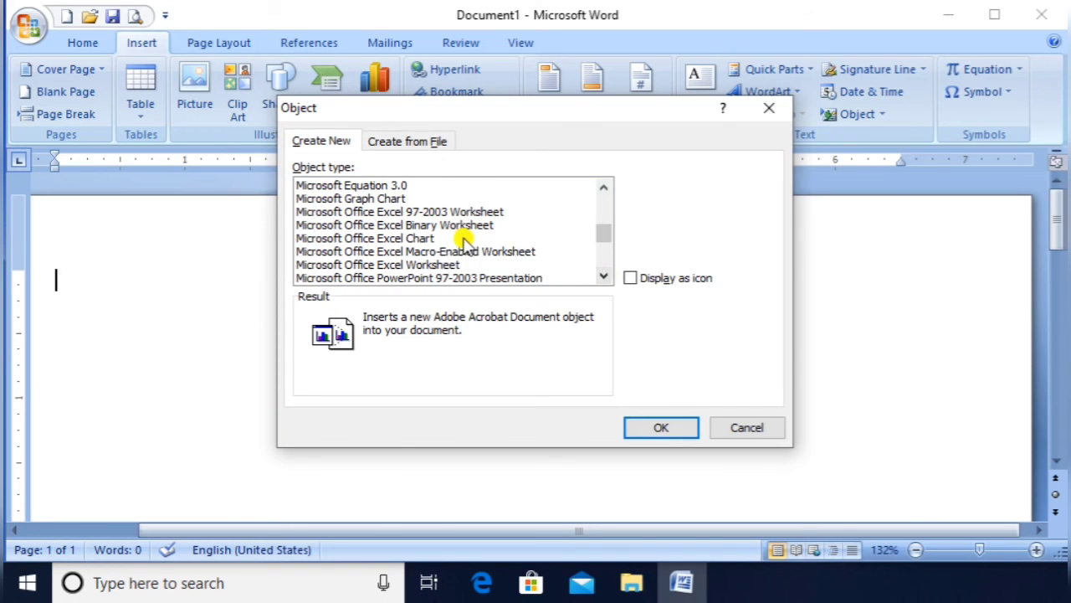
click(433, 264)
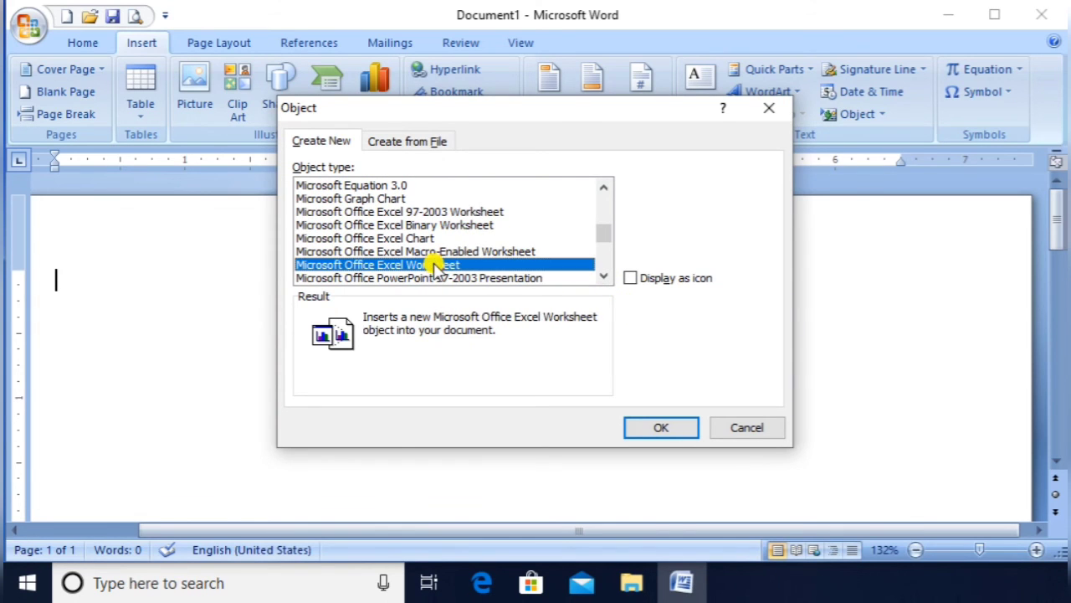
click(658, 427)
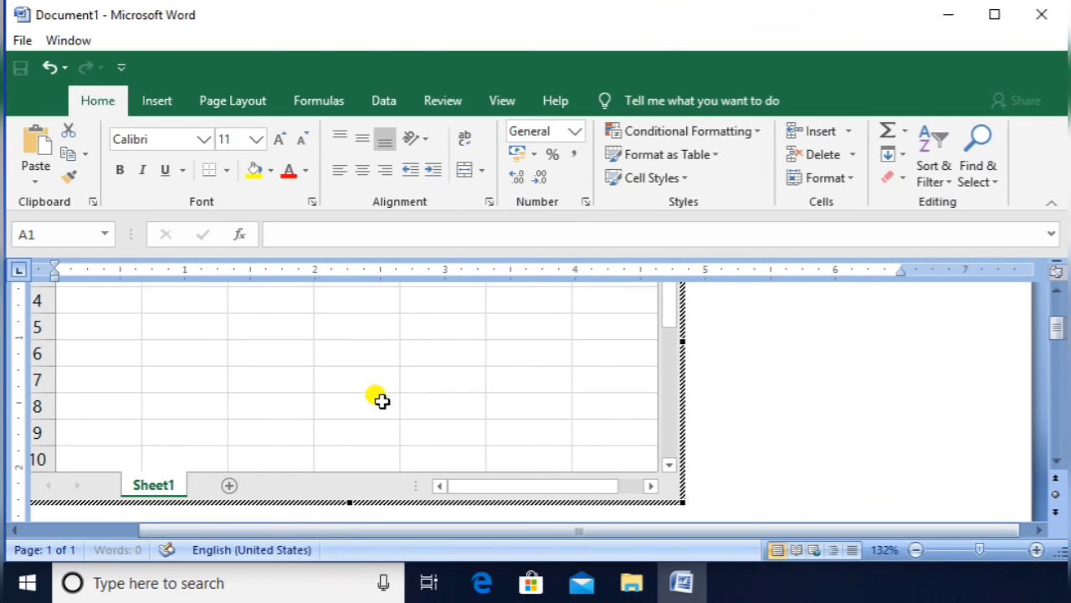
- Enter the values 25, 36, 57 and 255 in cells C4 to C7 of the embedded worksheet
click(260, 348)
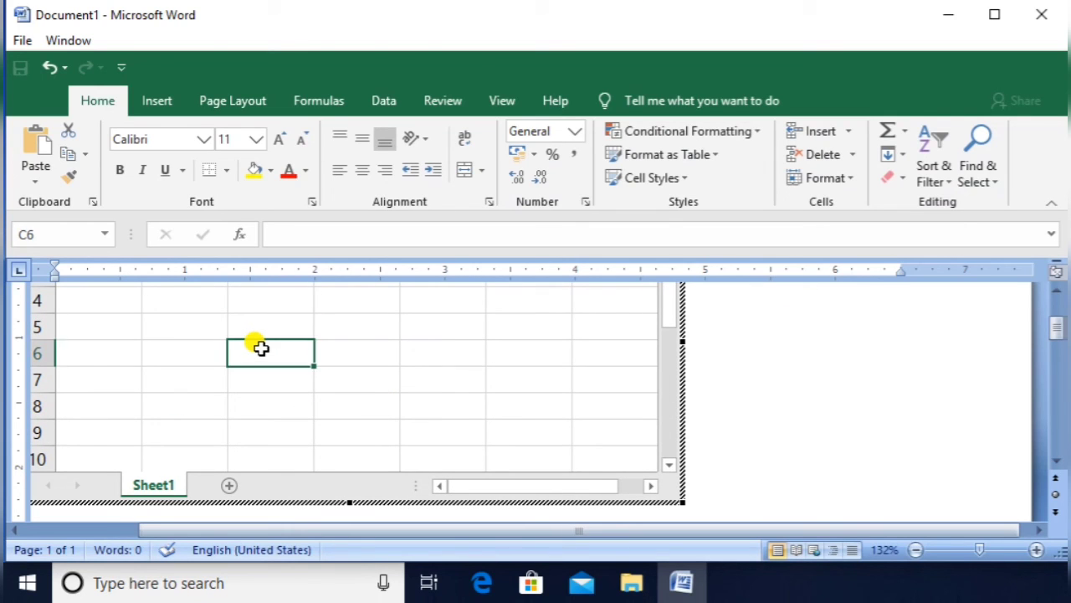
key(Up)
key(Up)
key(Up)
key(Down)
text(25)
key(Return)
text(36)
key(Return)
text(57)
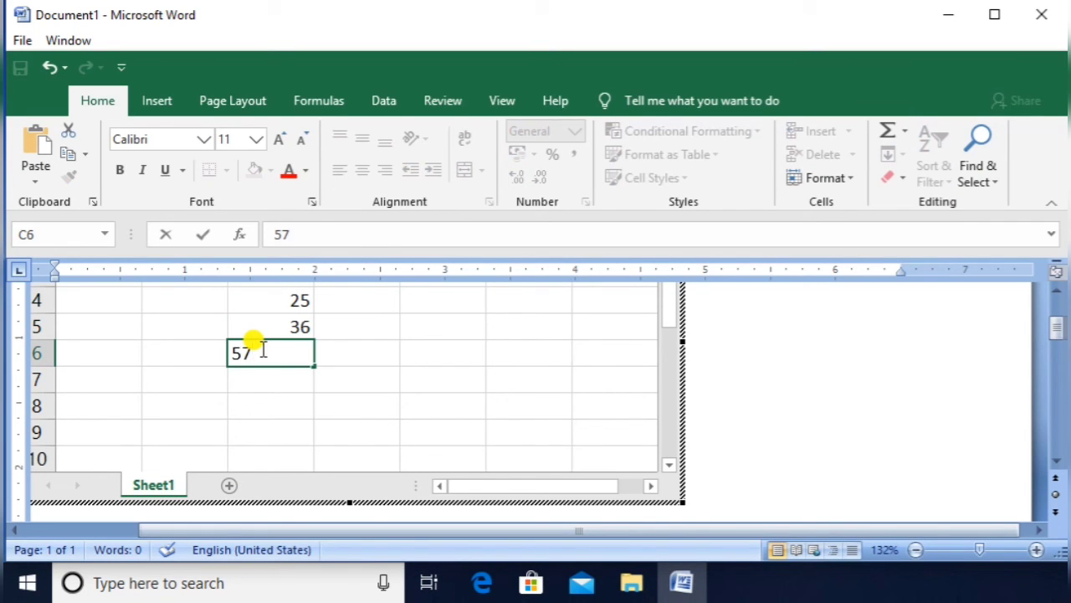
key(Return)
text(255)
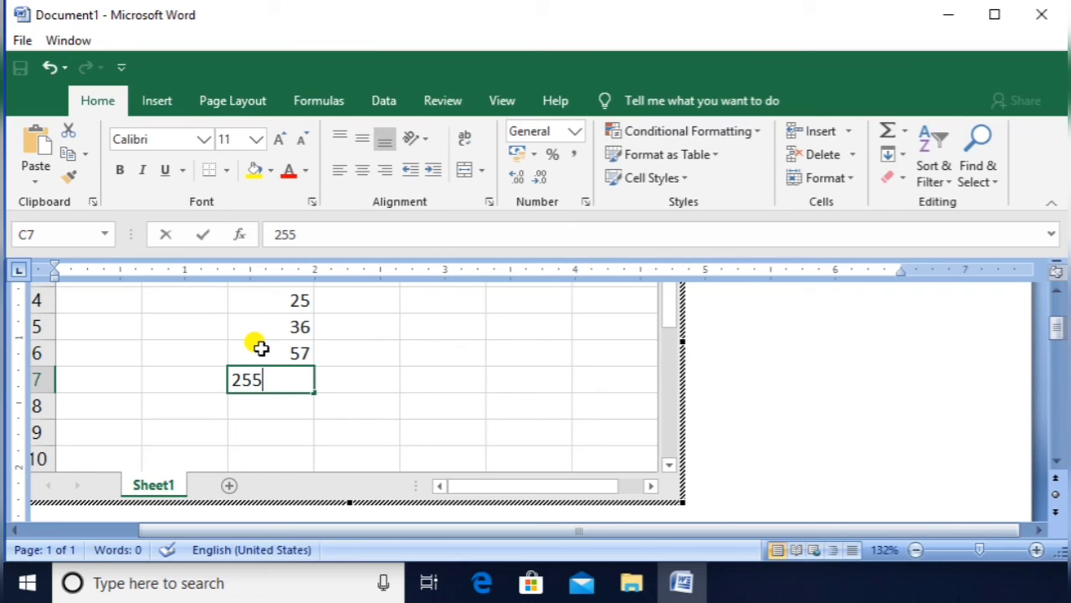
key(Return)
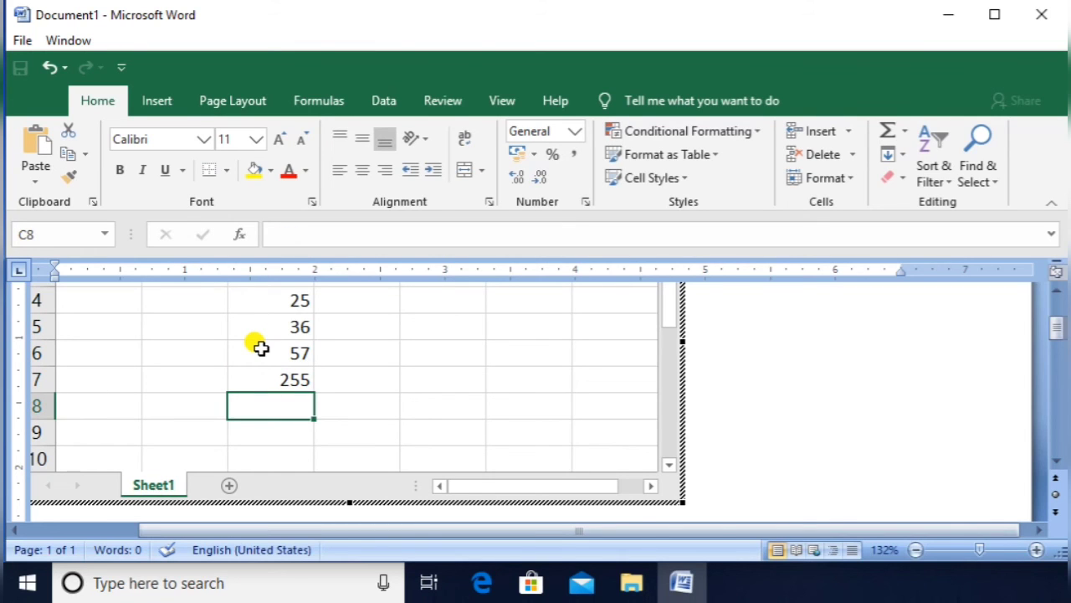
- Total cells C4 to C7 in cell C8 with the SUM function and return to the Word document
click(905, 132)
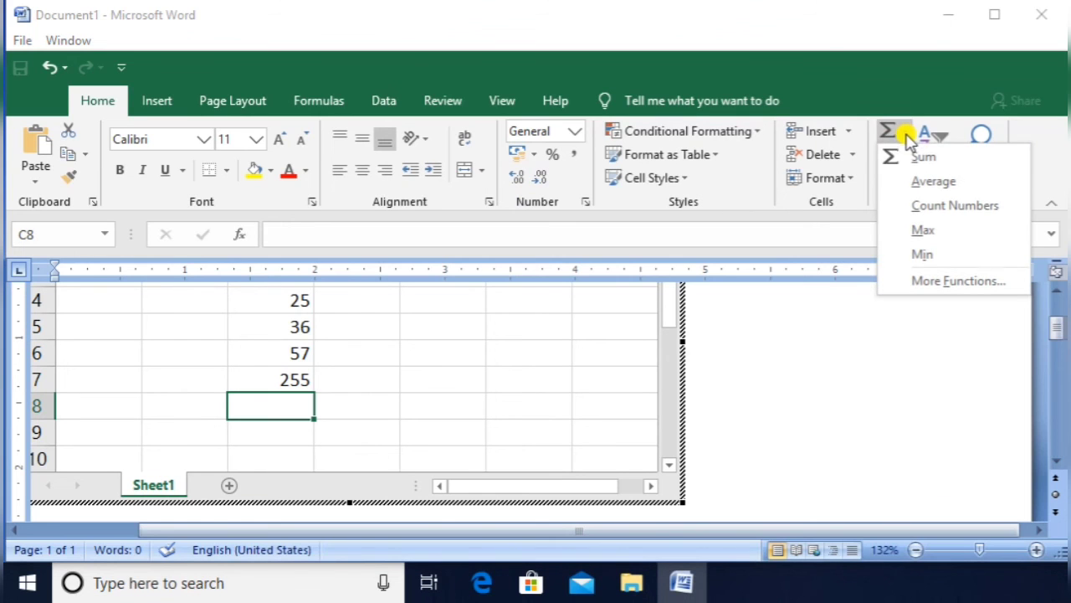
click(912, 162)
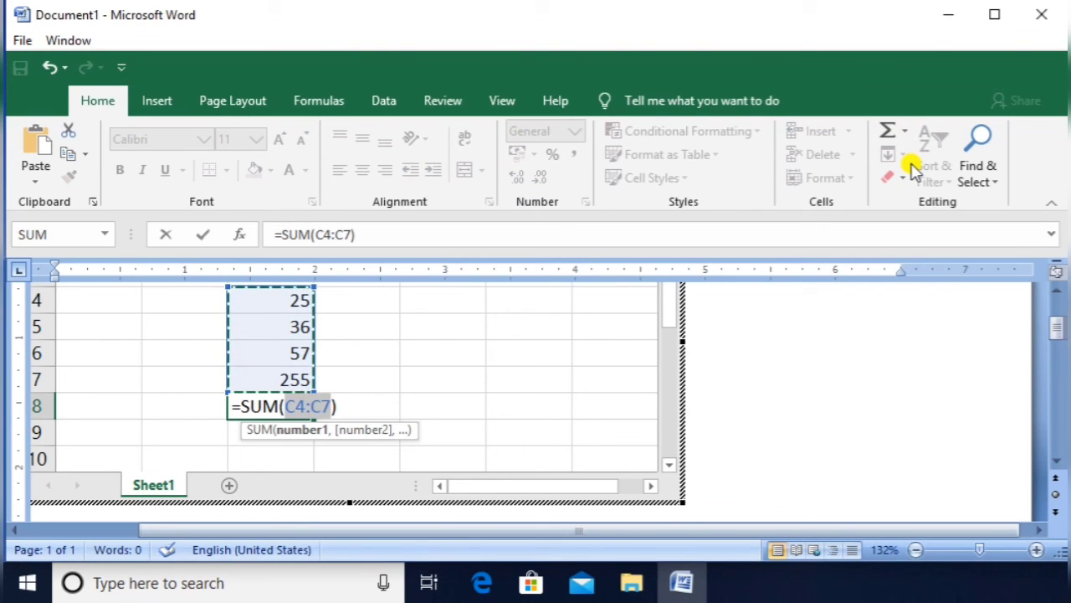
key(Return)
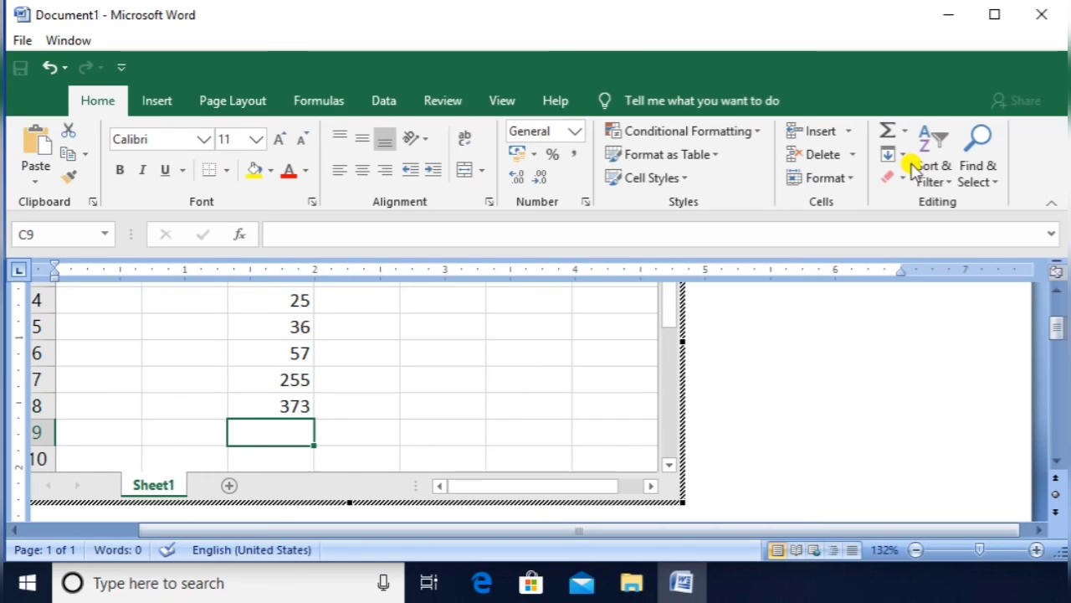
key(Up)
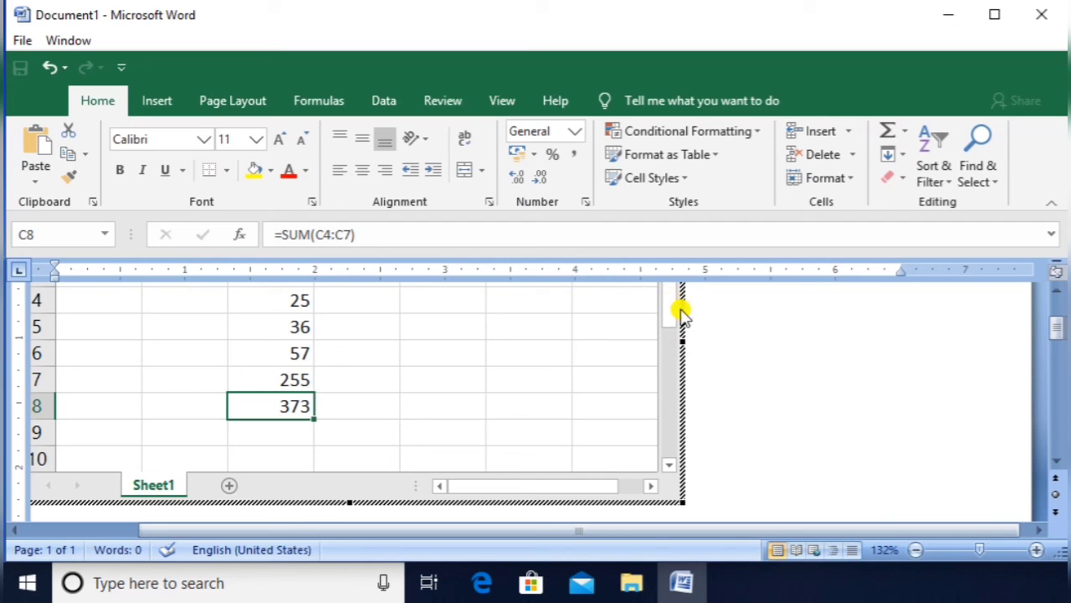
click(720, 322)
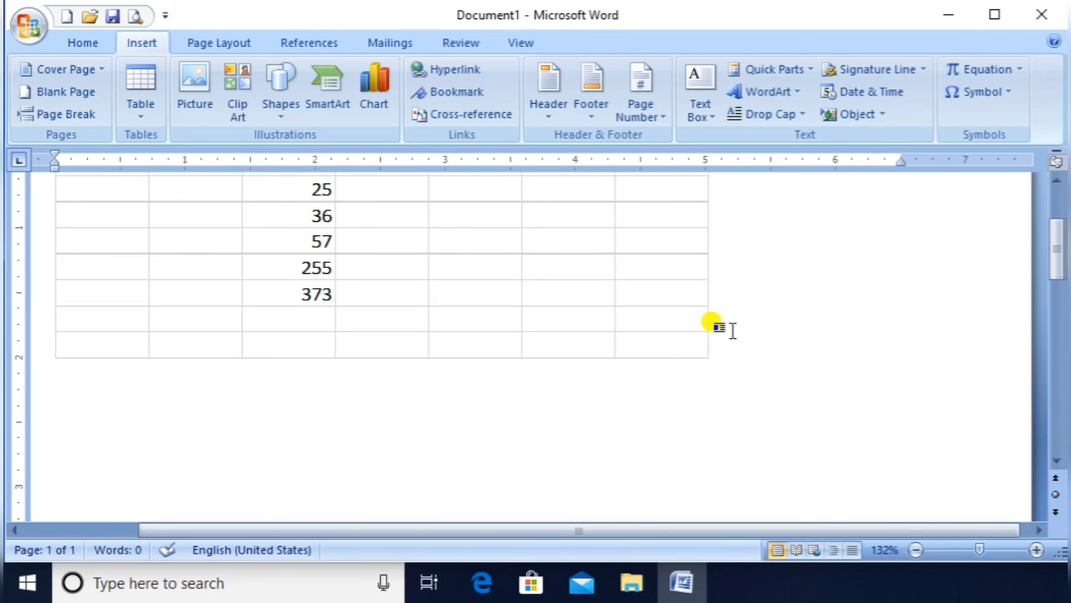
- Examine the embedded worksheet in the Word document from its first row down to its lower edge
click(1058, 179)
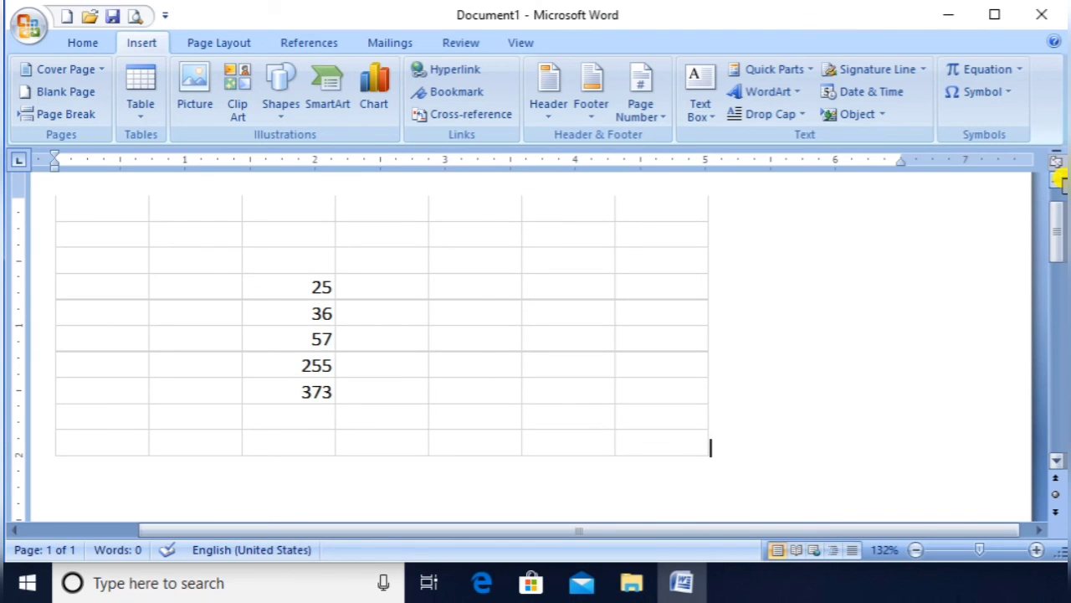
click(1058, 180)
click(1058, 180)
click(1058, 180)
click(1058, 180)
click(1058, 180)
click(345, 404)
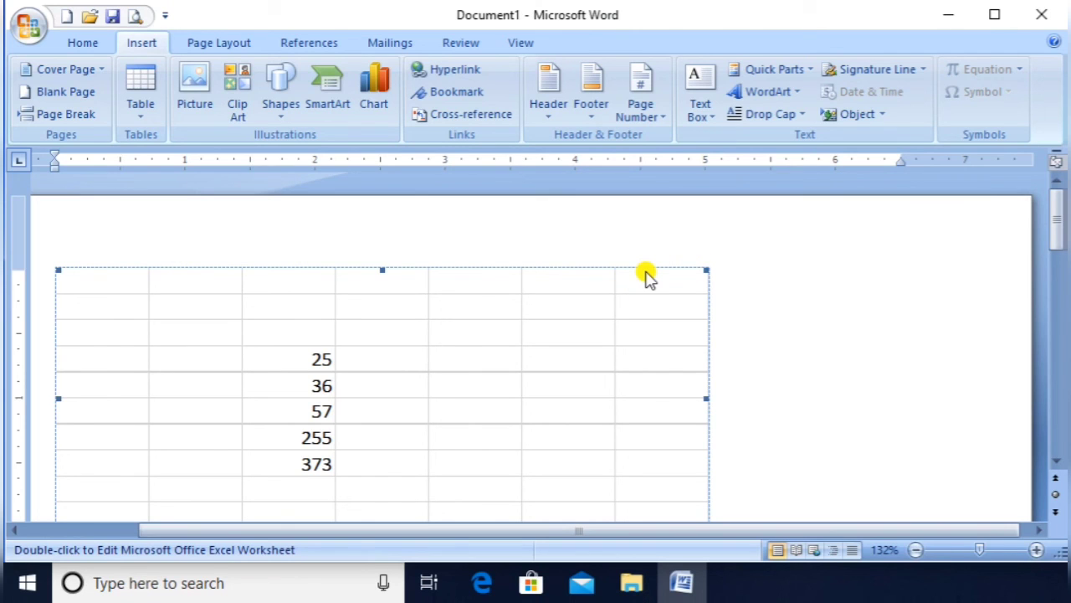
click(1056, 464)
click(1056, 465)
click(1056, 464)
click(1057, 464)
click(1057, 464)
click(1056, 465)
click(1056, 465)
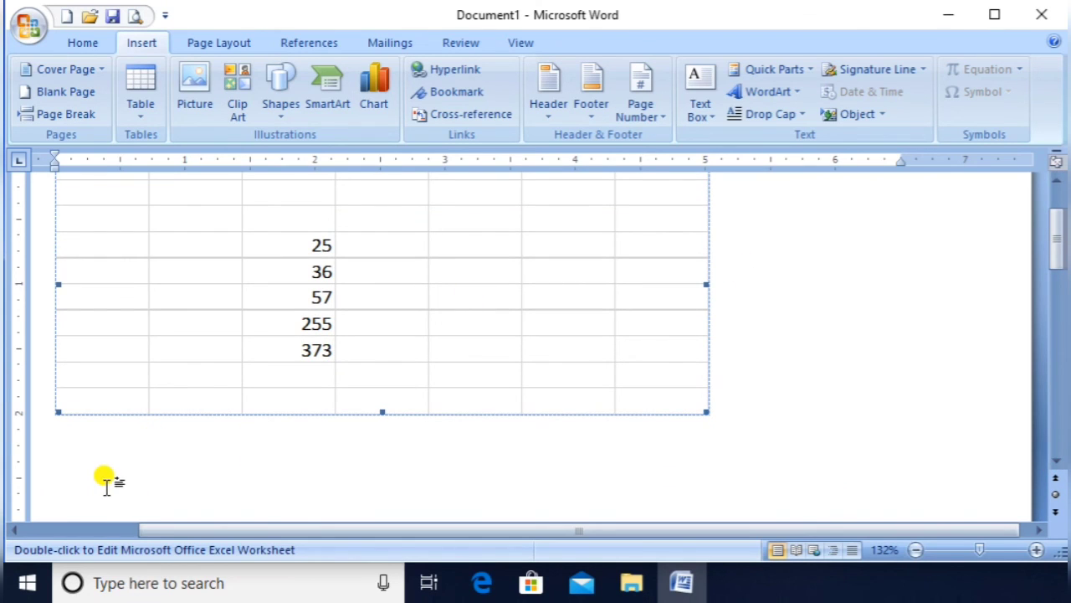
- Insert a new Bitmap Image object displayed as an icon, leaving its canvas blank, and return to the document
click(189, 467)
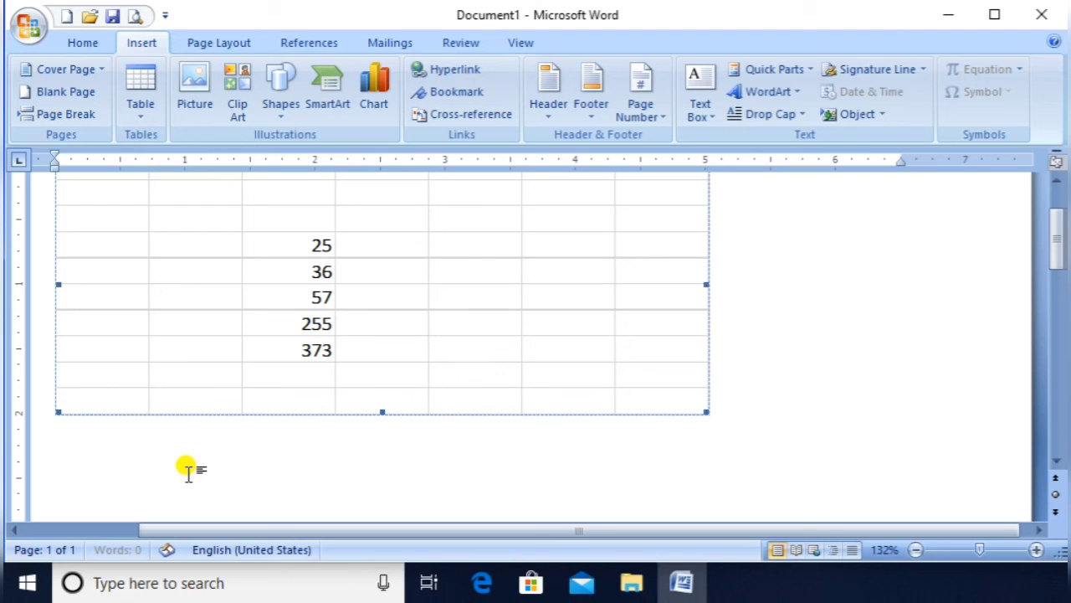
click(883, 117)
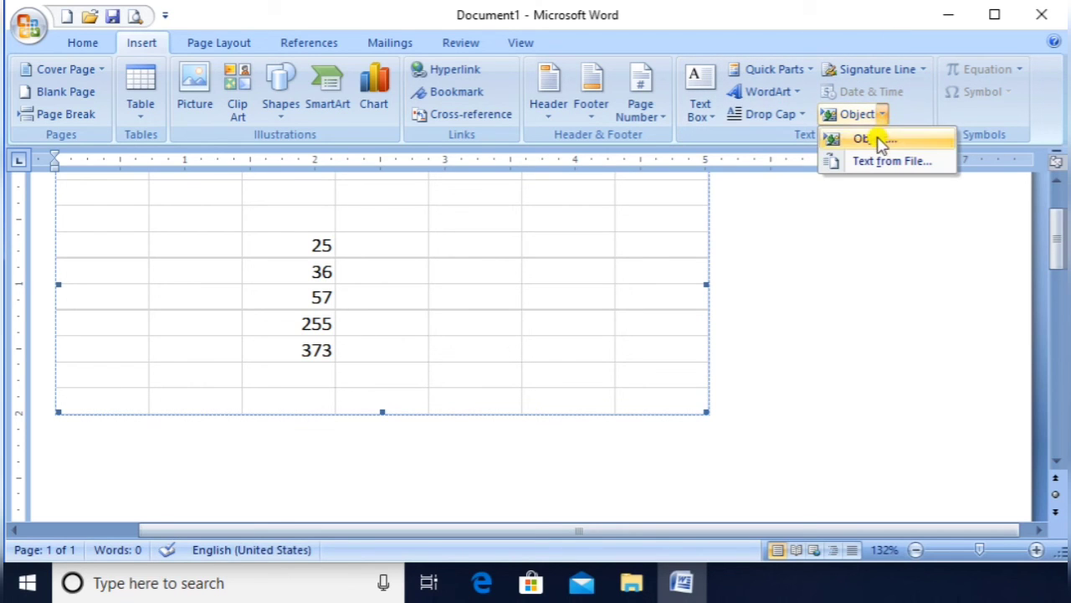
click(879, 140)
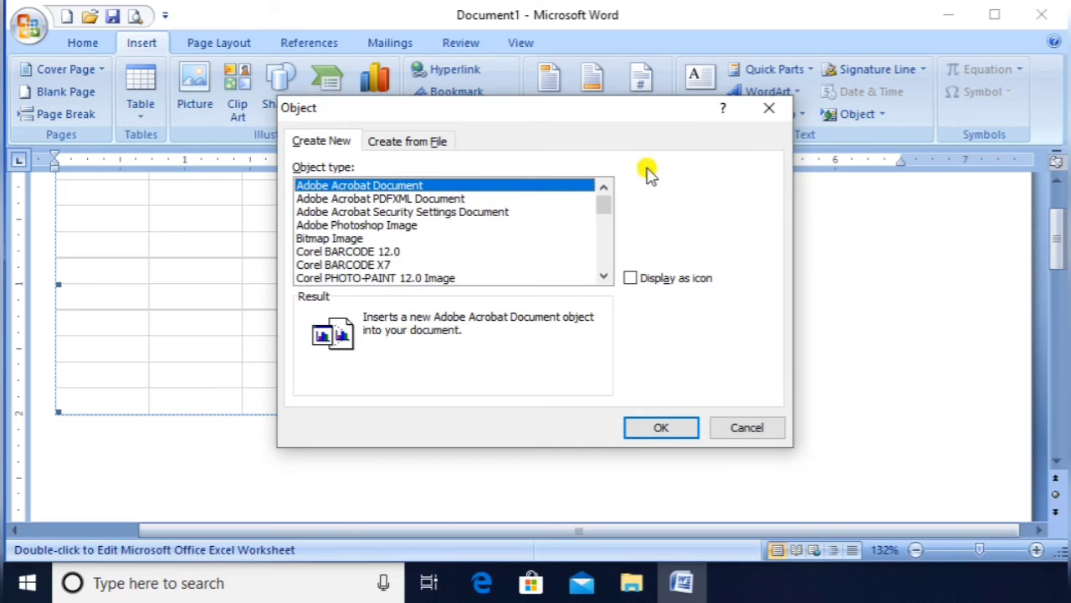
click(632, 278)
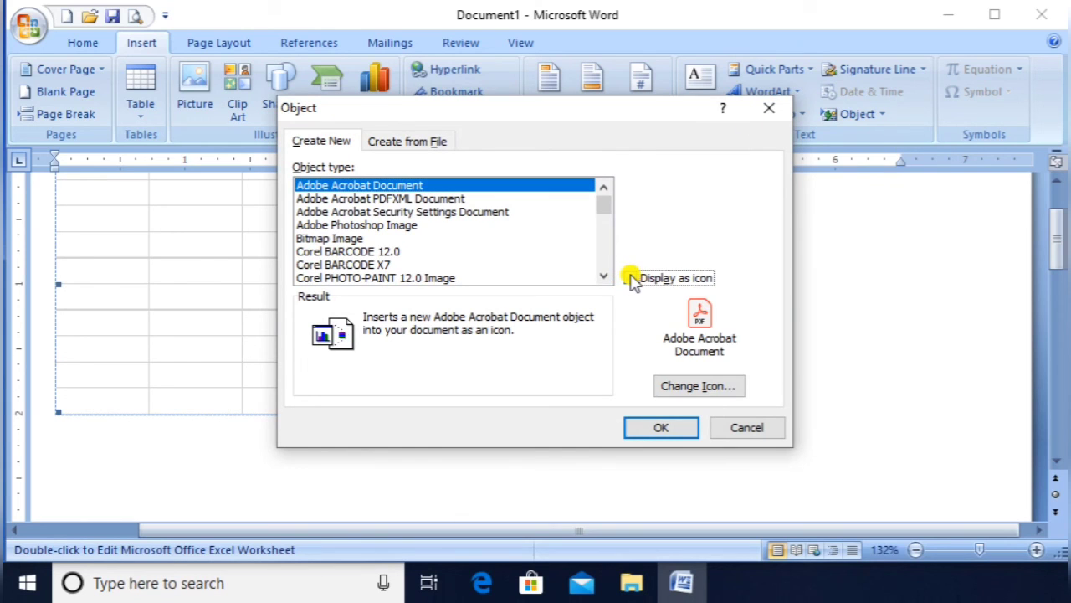
click(338, 241)
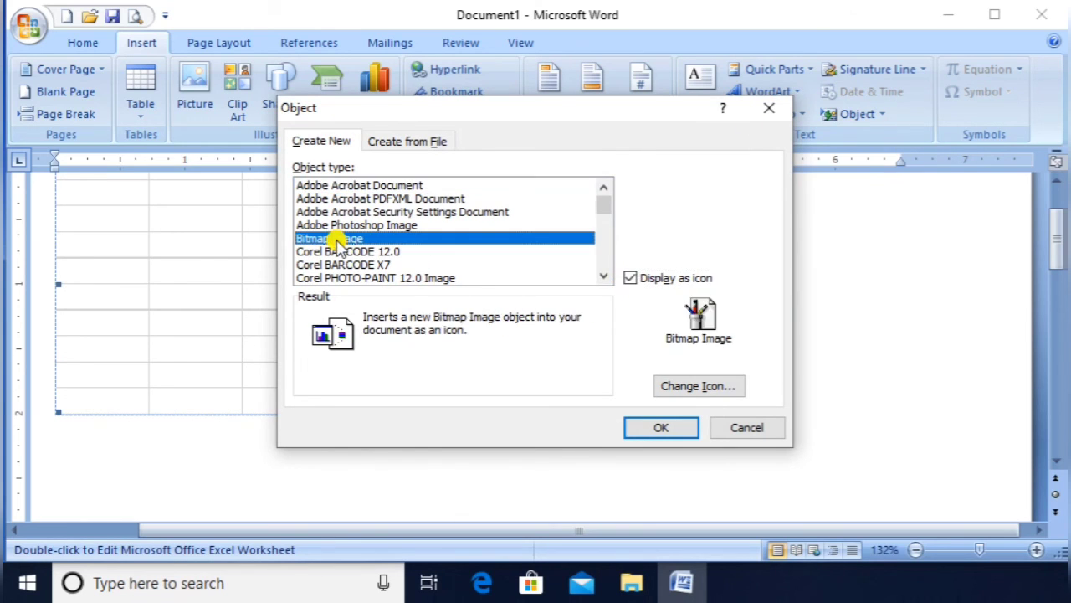
click(657, 428)
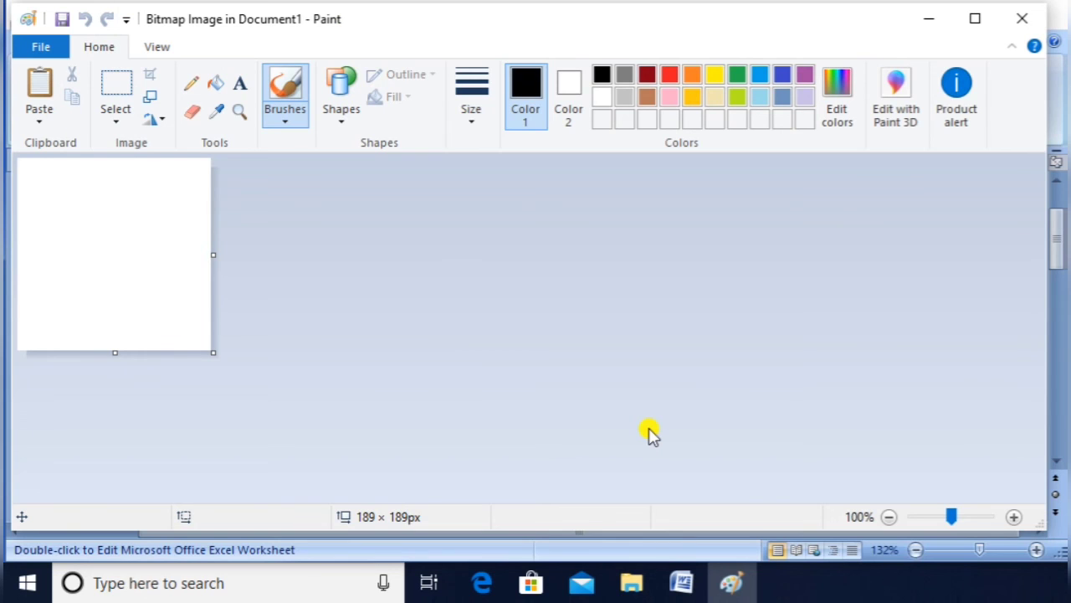
click(1017, 20)
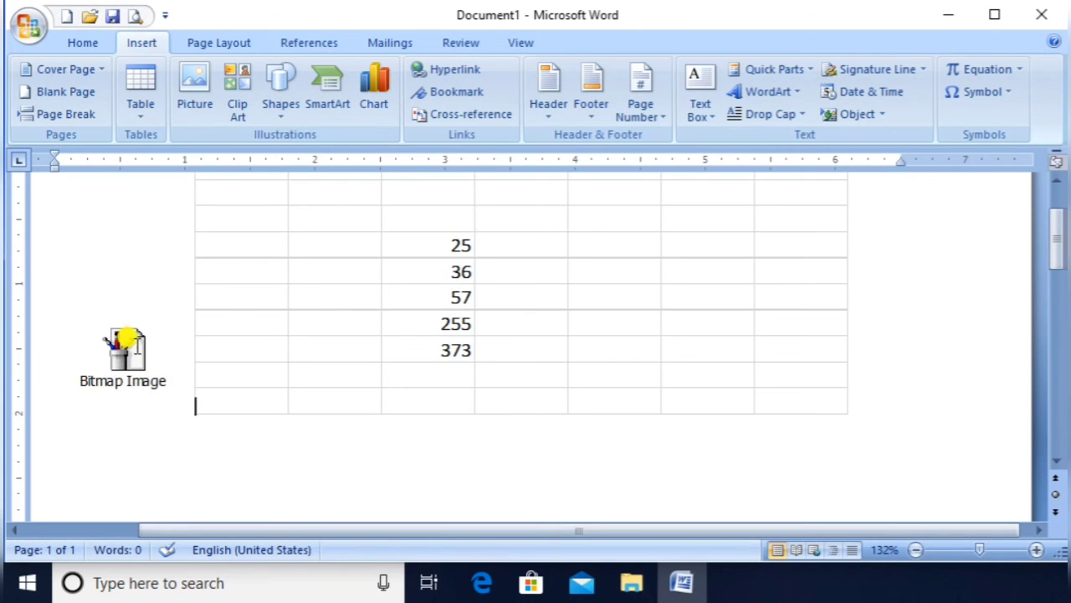
- Open the Bitmap Image icon's embedded object in Paint, view its canvas, and close it without drawing
click(123, 350)
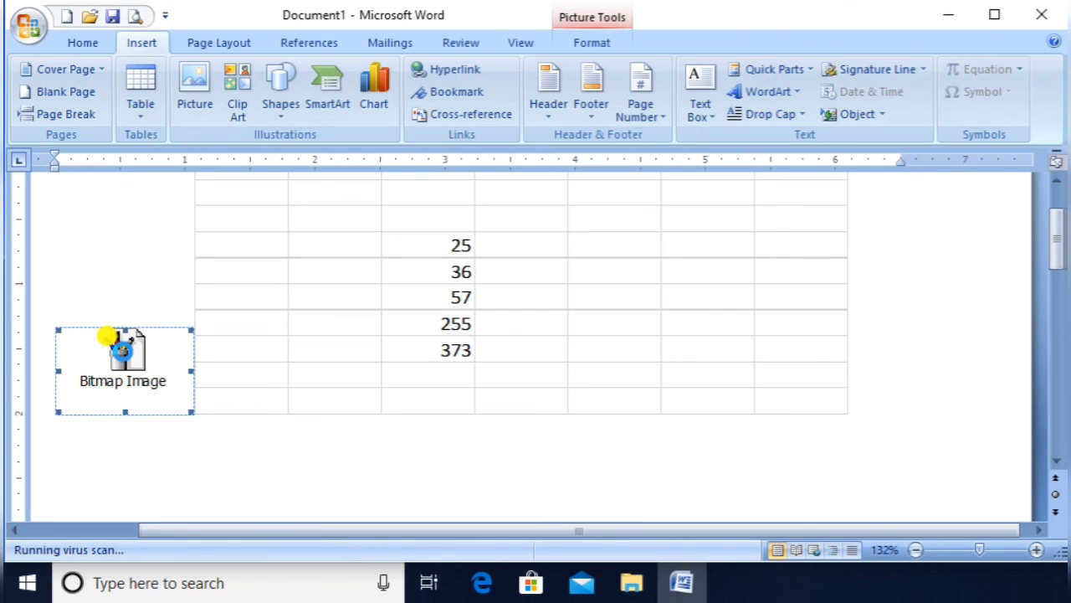
double_click(123, 350)
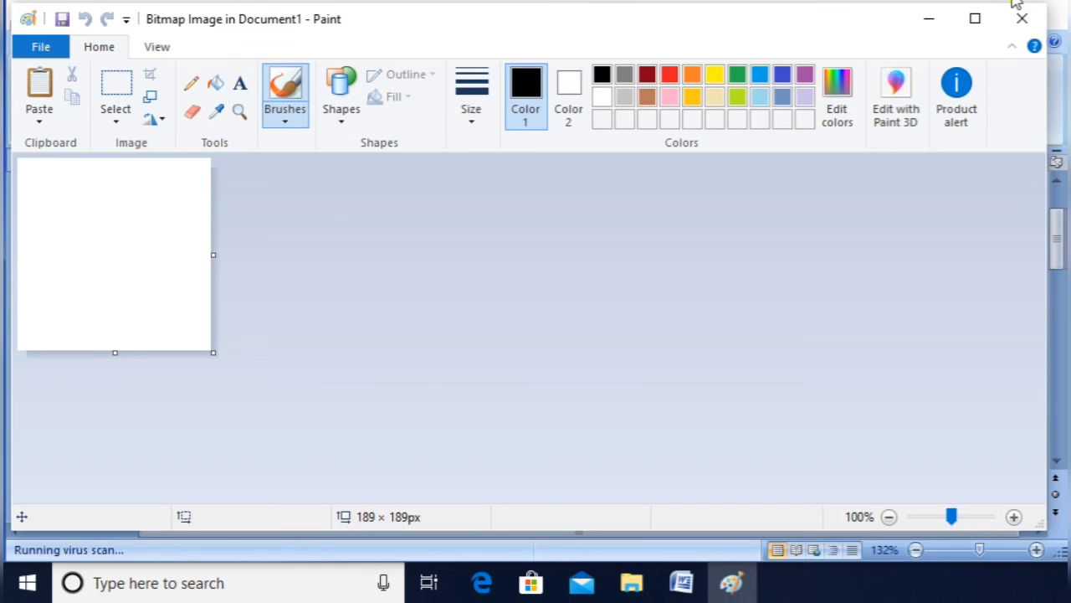
click(1024, 20)
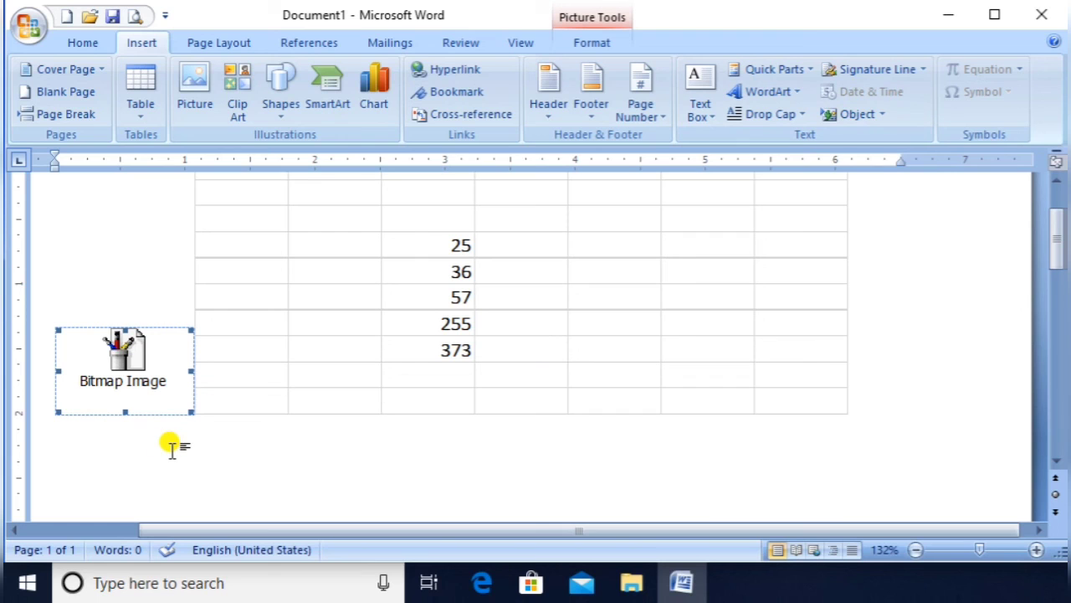
- Insert the built-in Binomial Theorem equation into the document
click(210, 451)
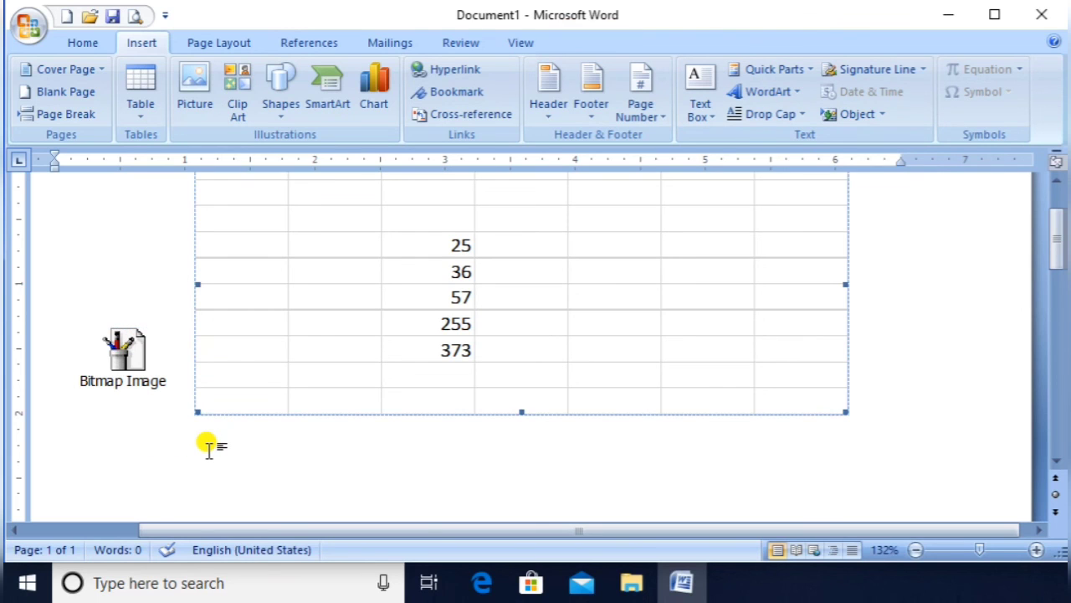
click(132, 460)
click(240, 439)
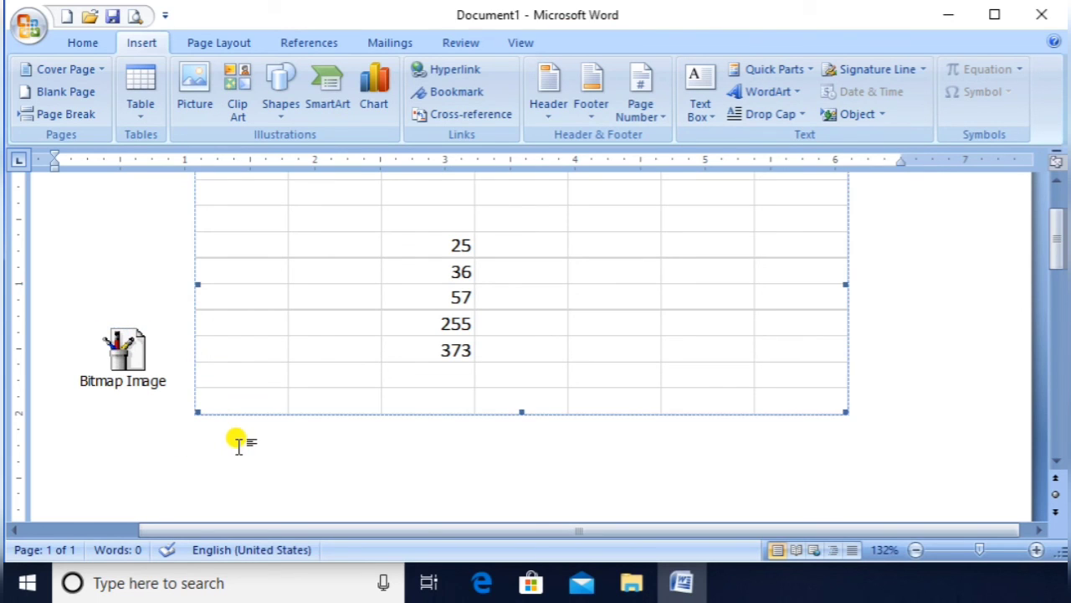
click(1058, 463)
click(1058, 463)
click(1058, 463)
click(1058, 463)
click(1058, 463)
click(1058, 463)
click(1058, 463)
click(1058, 463)
click(1057, 463)
click(284, 286)
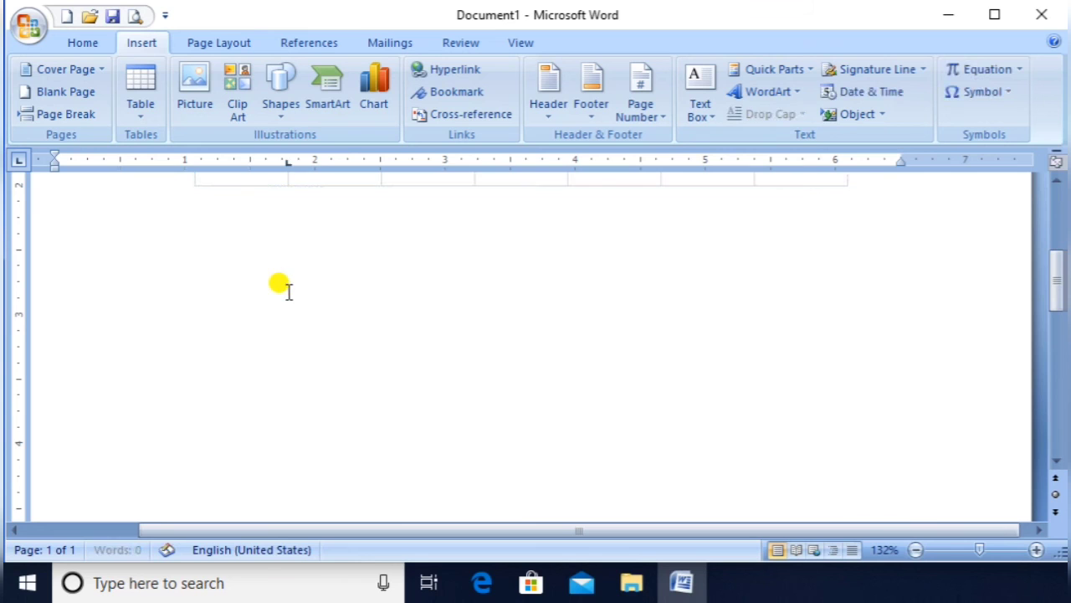
click(1023, 71)
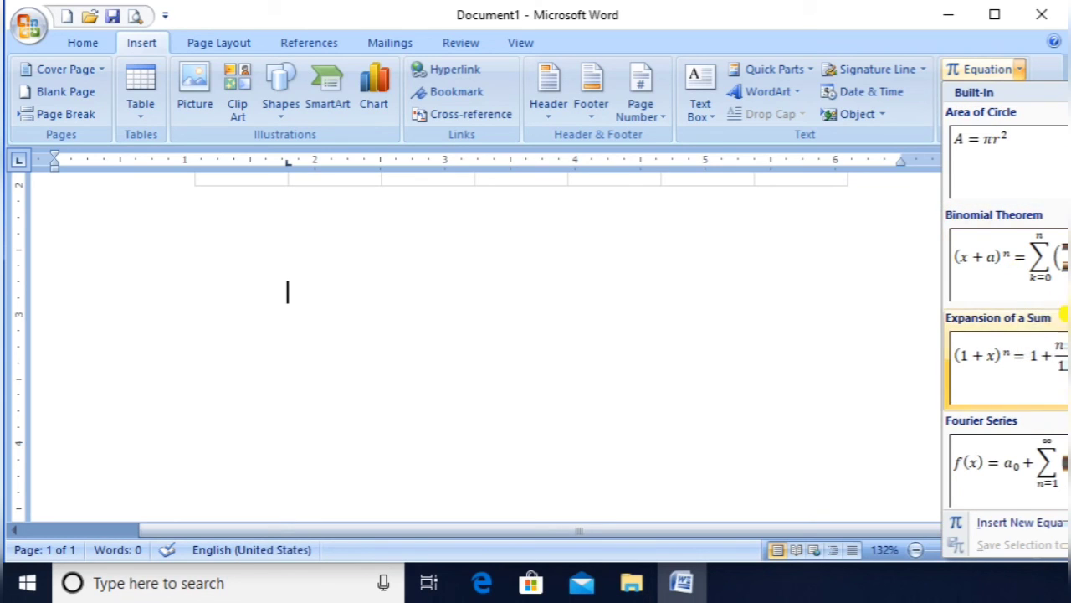
click(1057, 270)
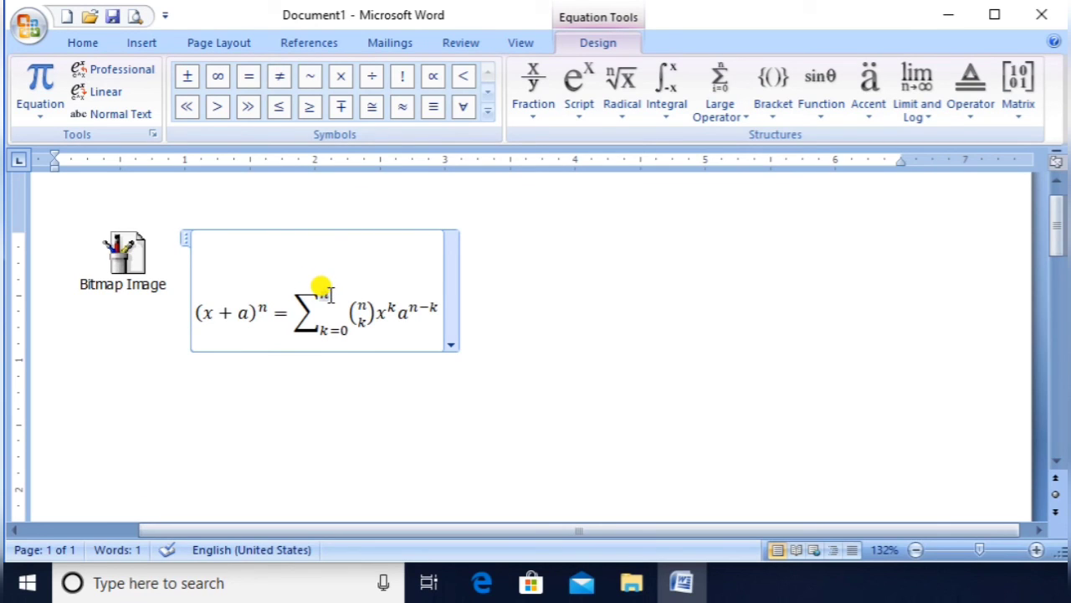
- Extend the summation's upper limit in the Binomial Theorem equation to n20 and leave the equation
click(328, 294)
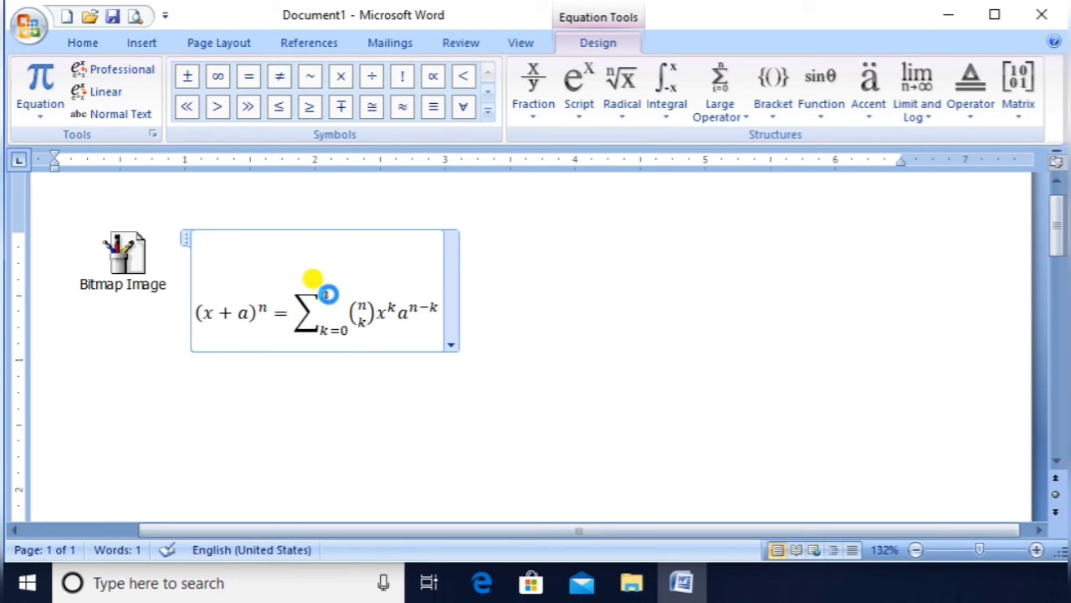
text(20)
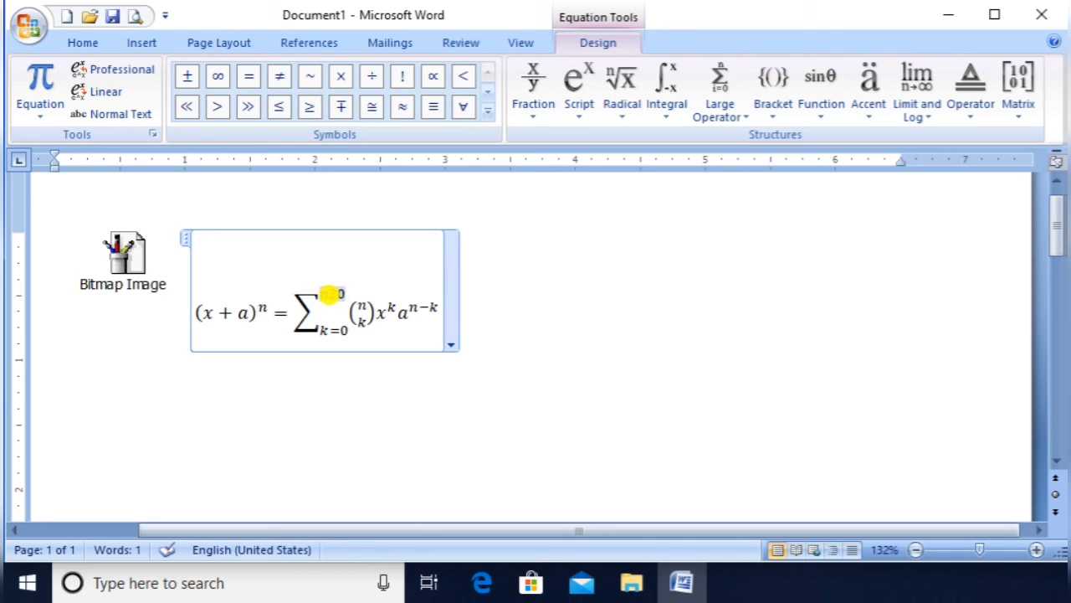
click(392, 398)
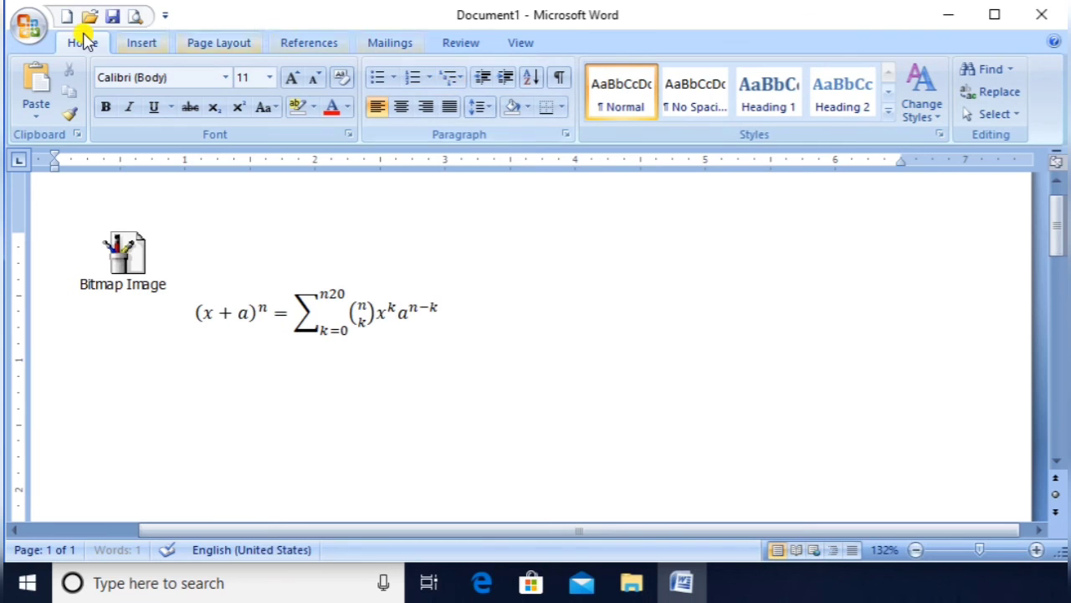
- Open the full symbol selection, set its font to Webdings, and insert the blank character with code 32
click(170, 44)
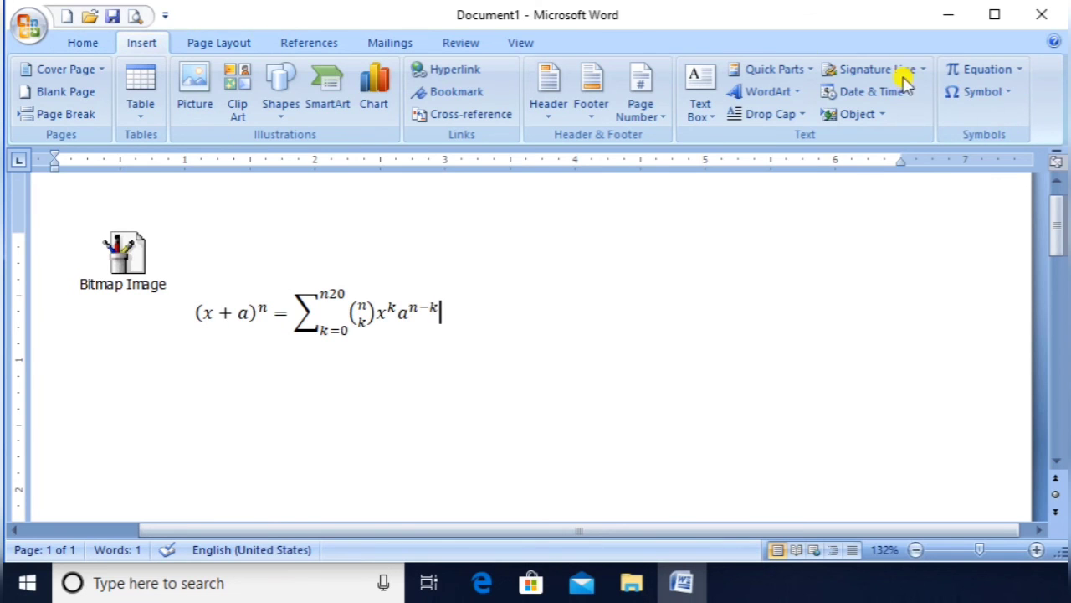
click(978, 92)
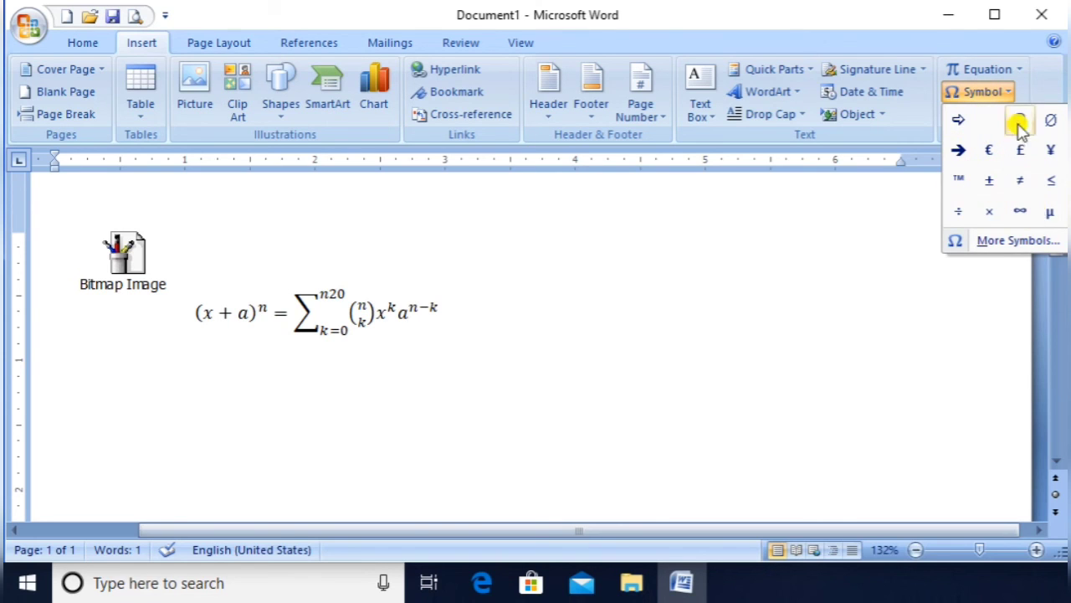
click(1011, 241)
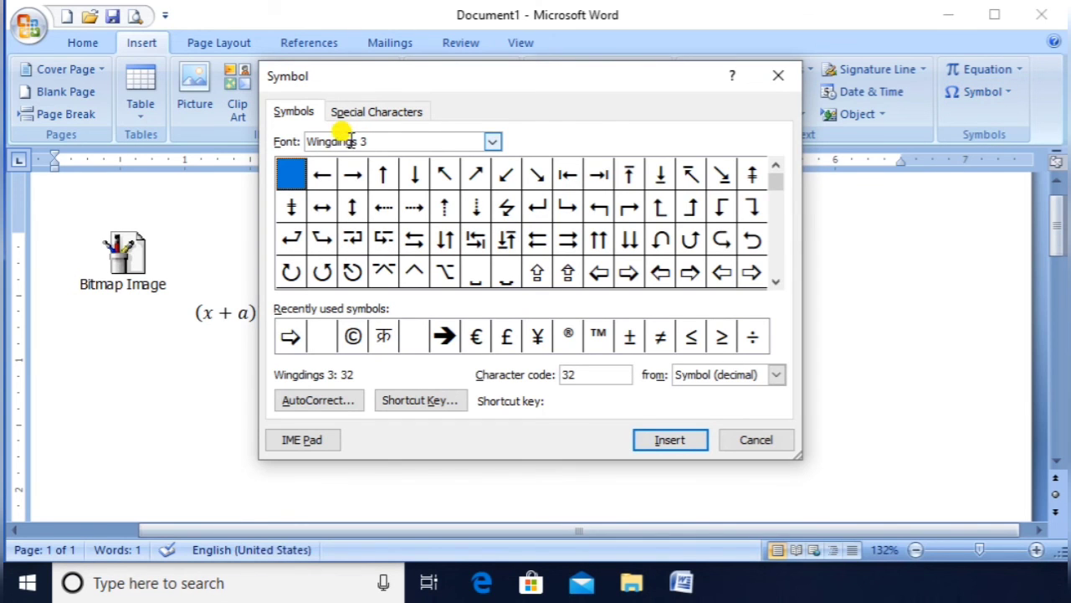
click(380, 141)
key(BackSpace)
key(BackSpace)
key(BackSpace)
key(BackSpace)
key(BackSpace)
key(BackSpace)
key(BackSpace)
key(BackSpace)
key(BackSpace)
key(BackSpace)
key(BackSpace)
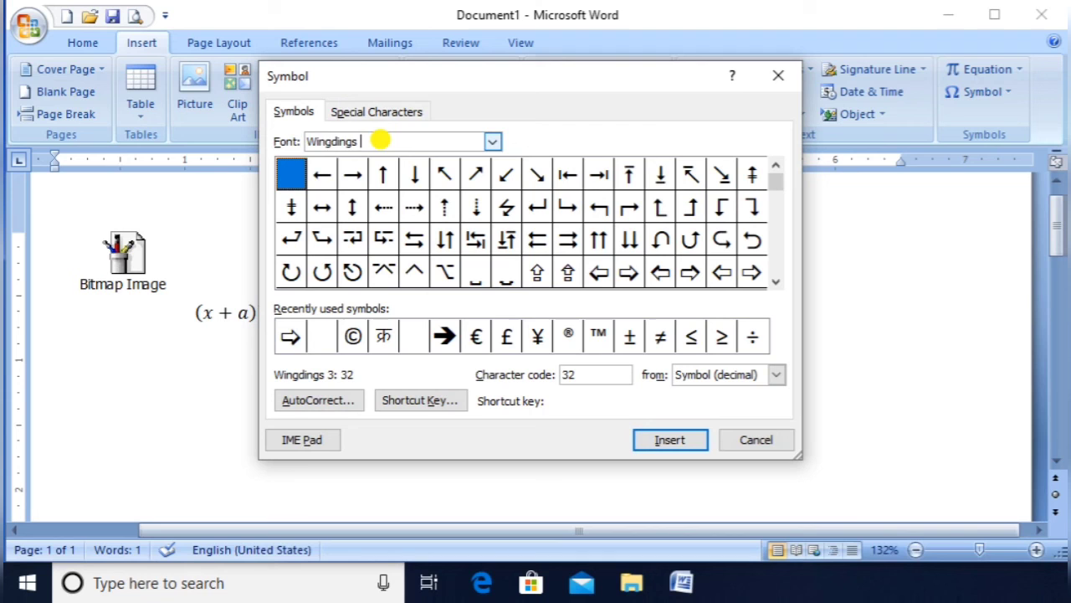
text(we)
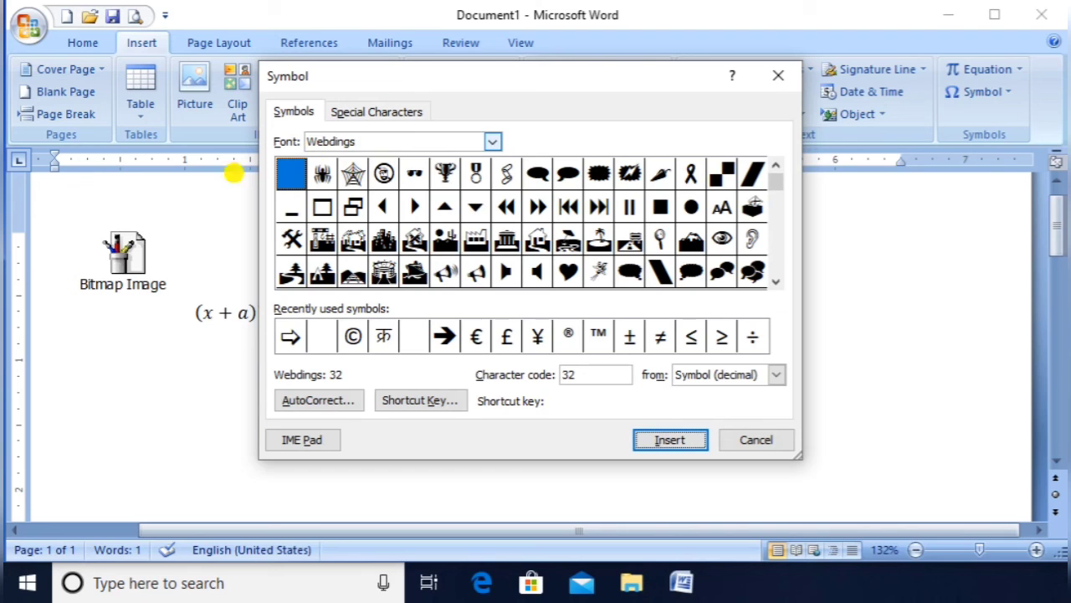
key(Return)
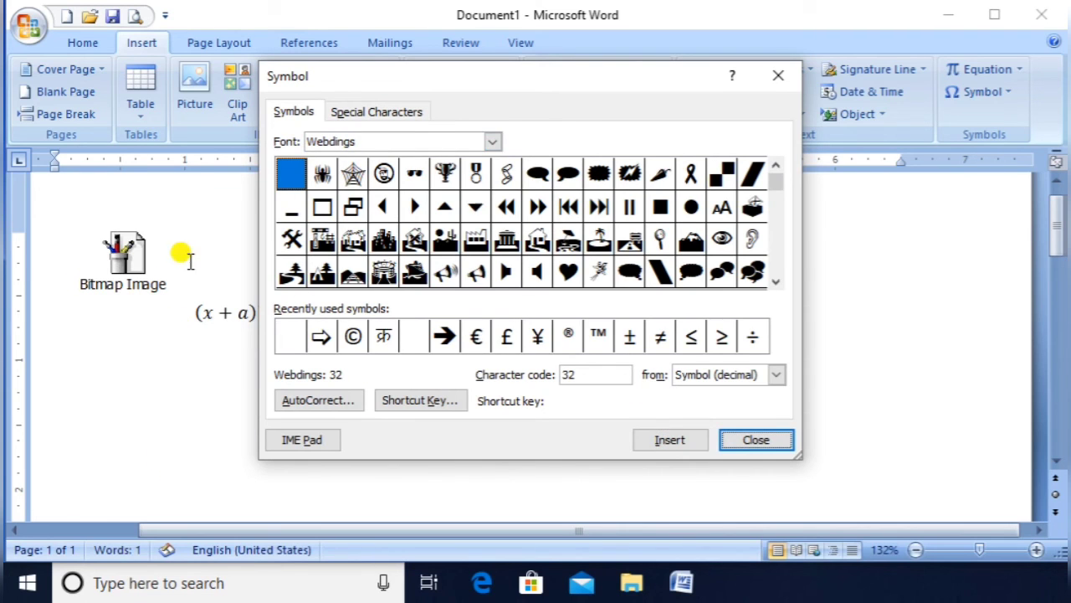
- Insert the Webdings spider (character code 33) and factory (character code 70) symbols after the equation
click(318, 175)
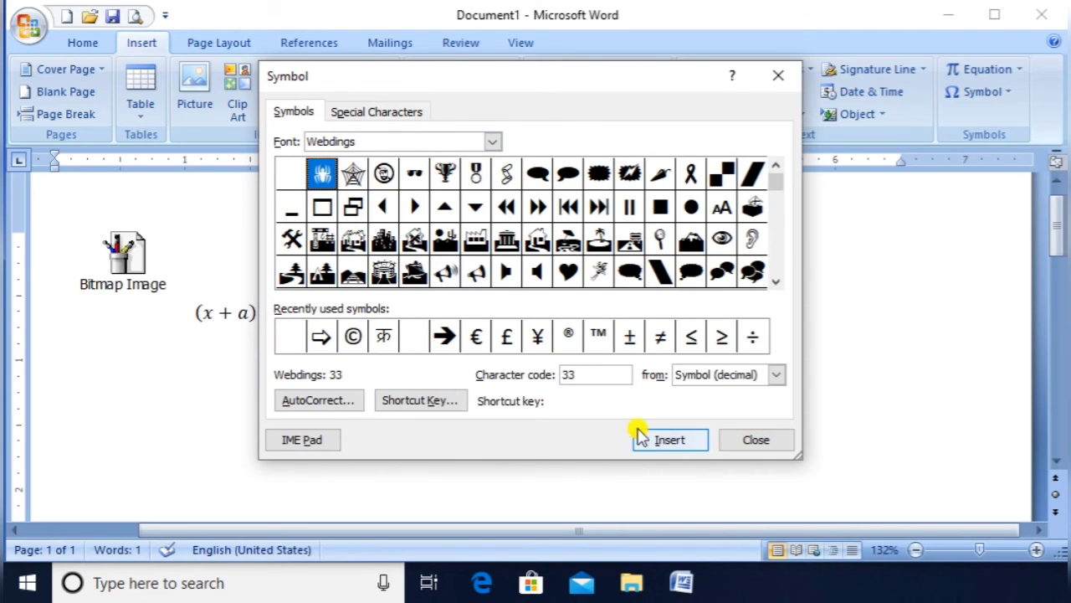
click(658, 440)
click(476, 240)
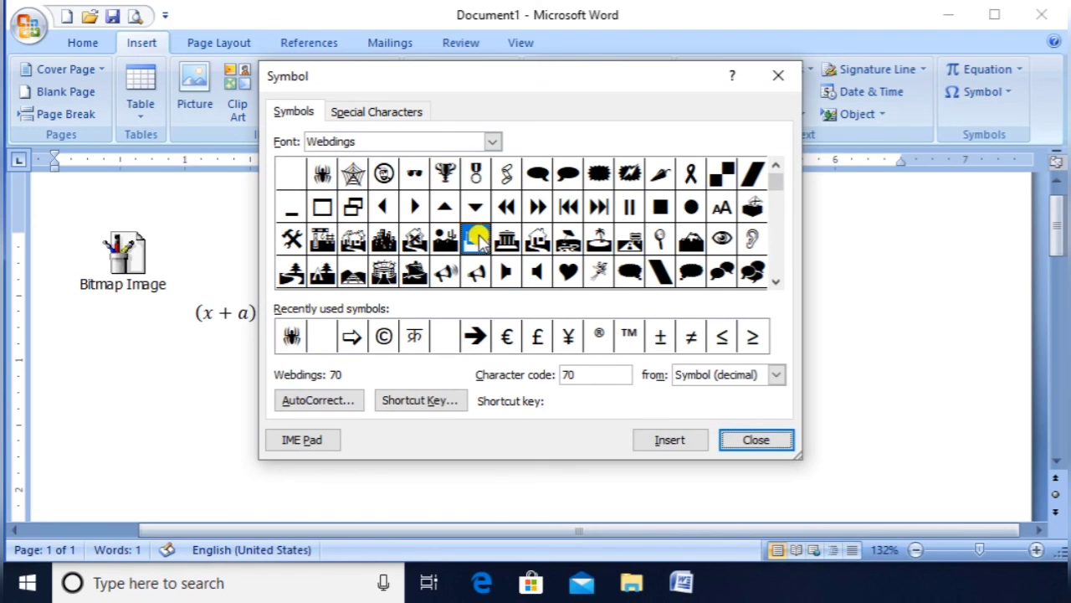
click(685, 441)
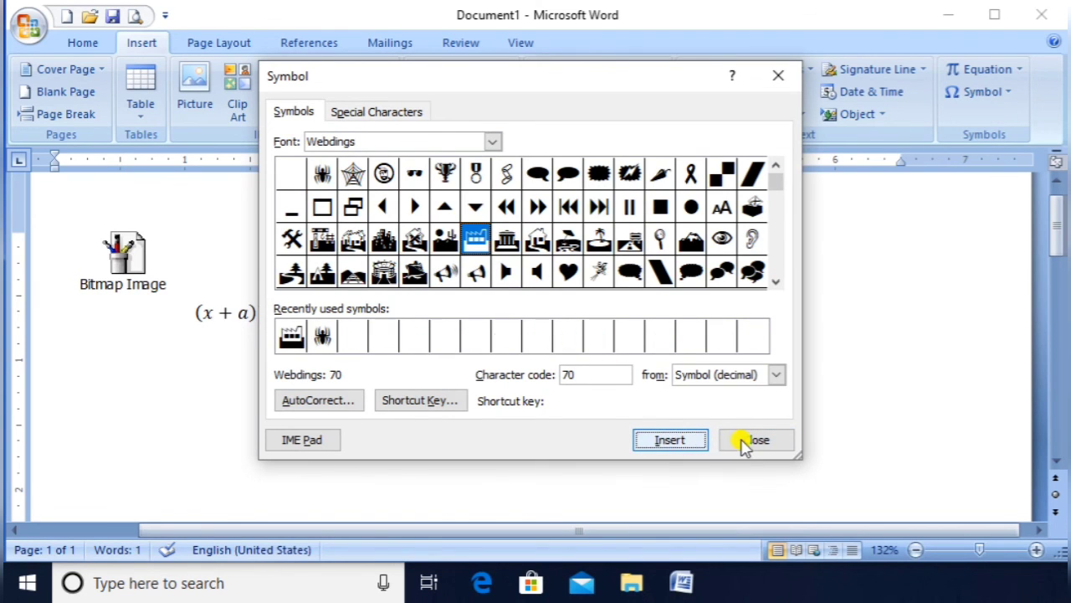
- Close the symbol selection and format the spider and factory symbols after the equation with font size 26 and red colour
click(743, 442)
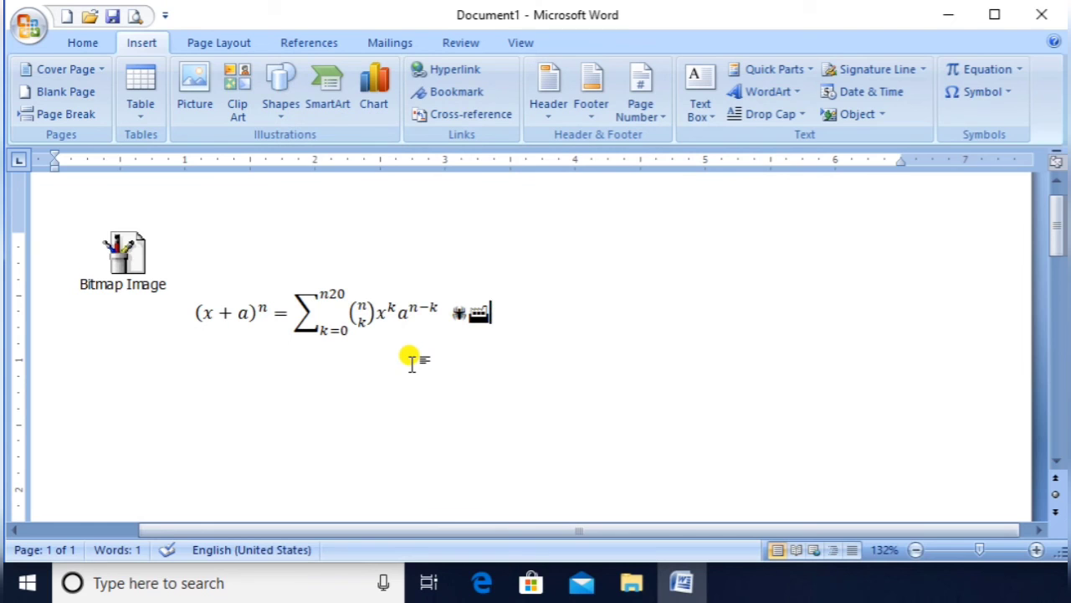
key(shift+Left)
key(shift+Left)
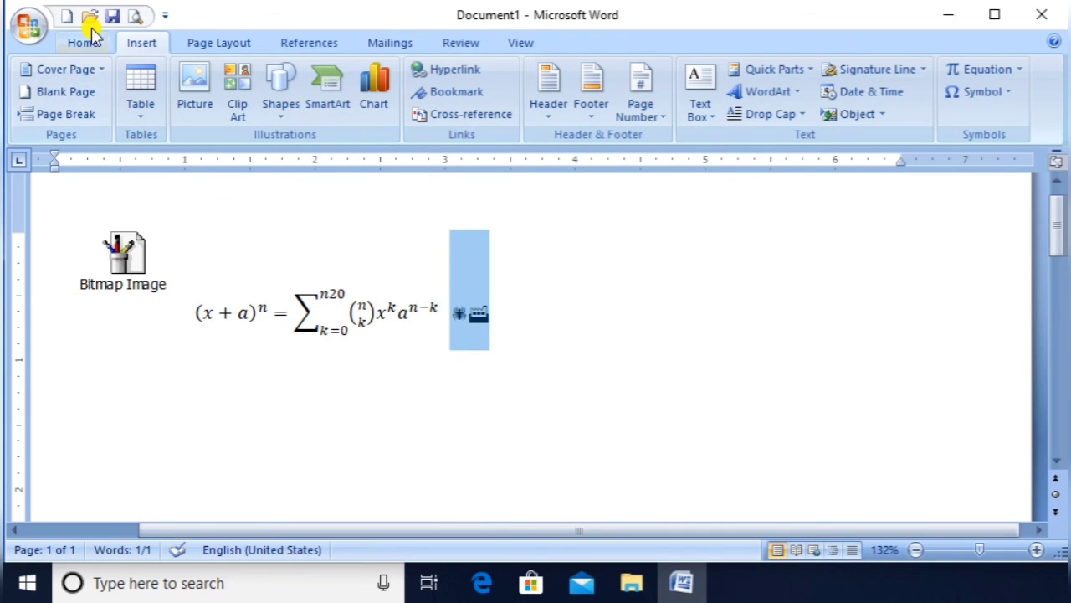
click(89, 43)
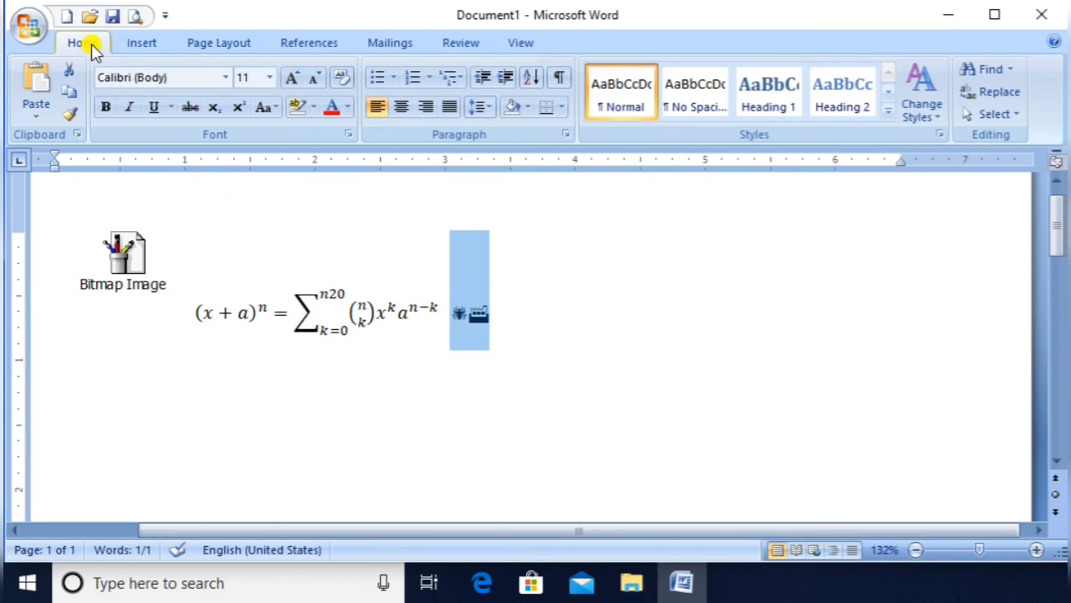
click(270, 78)
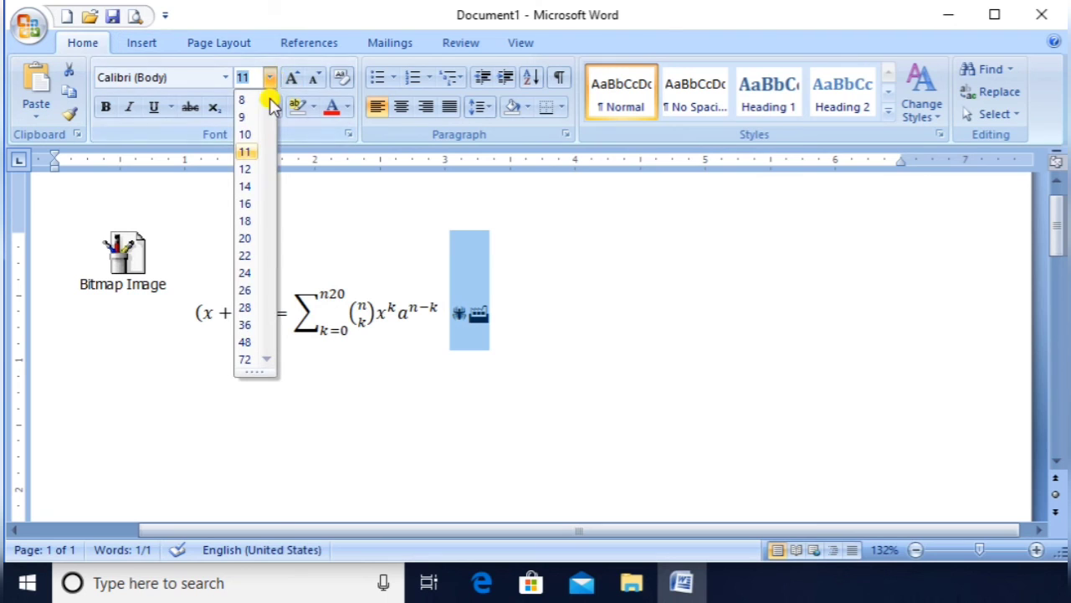
click(246, 290)
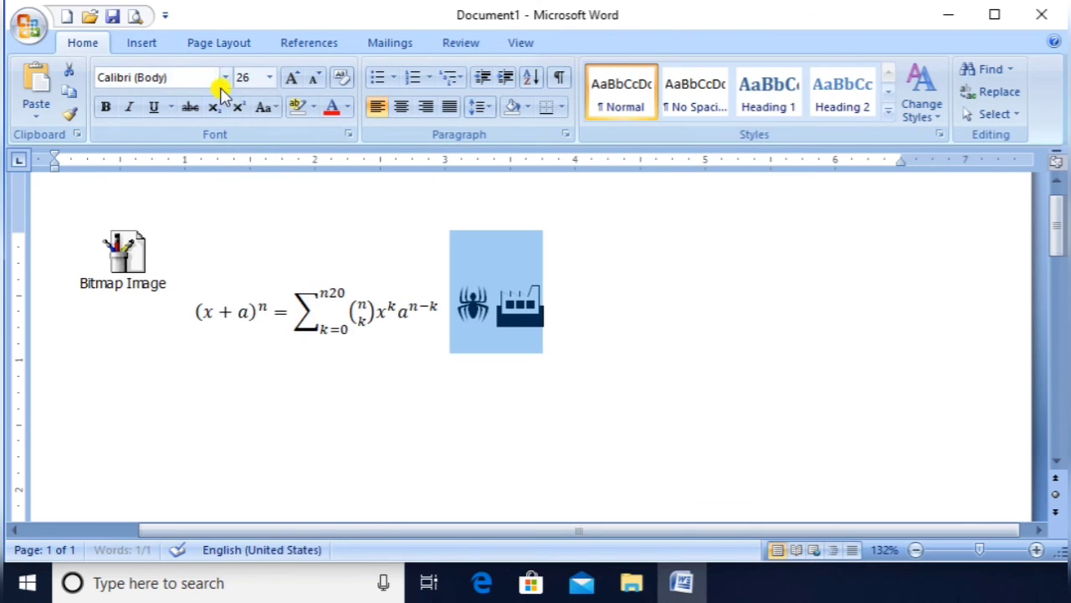
click(329, 109)
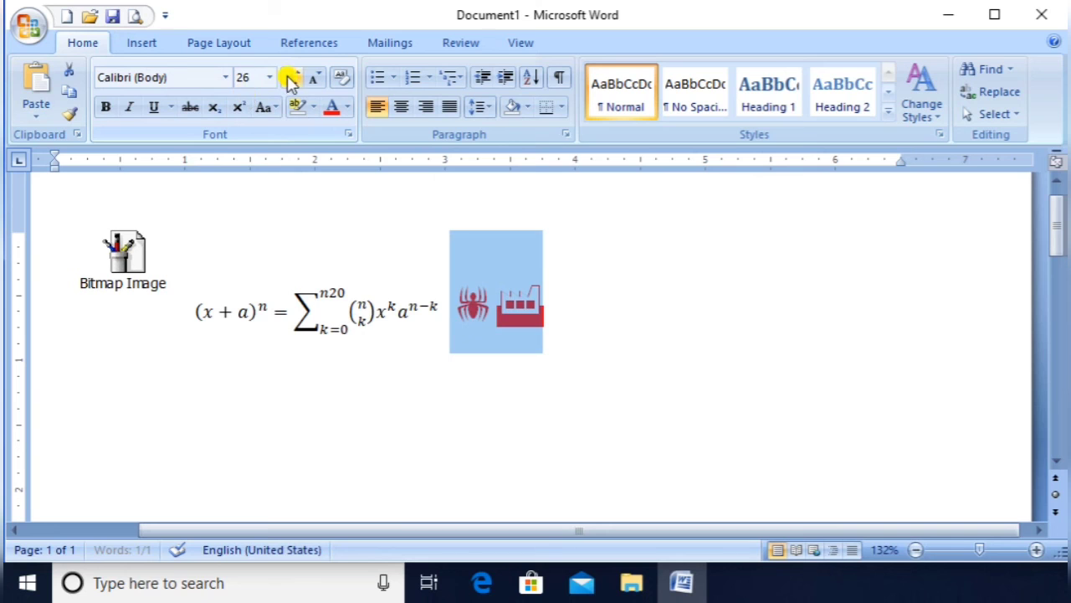
- Enlarge the spider and factory symbols in one-point increments to font size 41, undoing any accidental replacement, and deselect them
key(ctrl+bracketright)
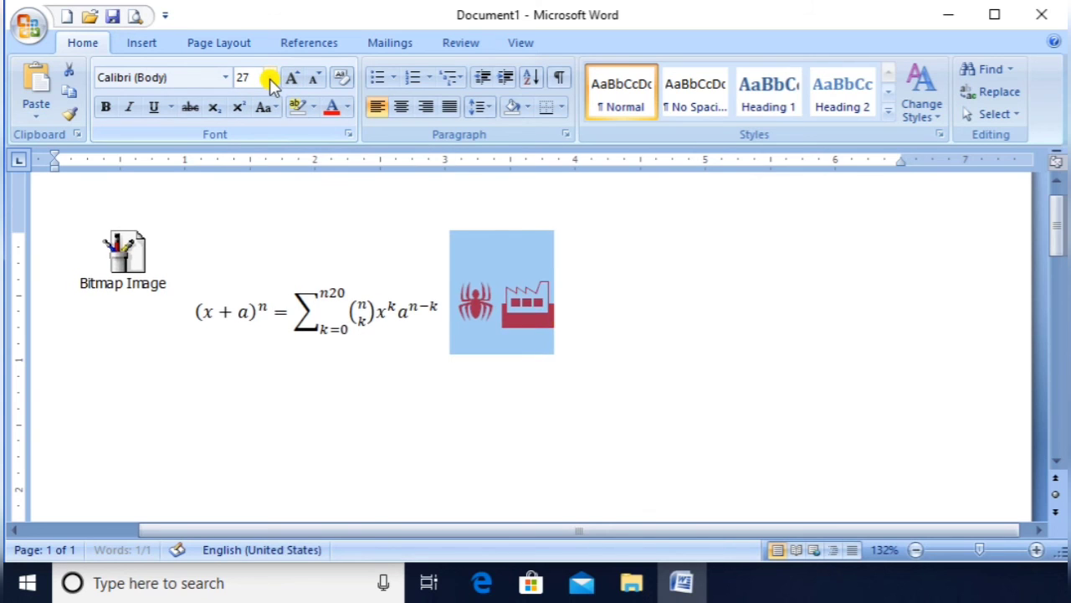
key(ctrl+bracketright)
key(ctrl+bracketright)
key(ctrl+bracketright)
key(ctrl+bracketright)
key(ctrl+bracketright)
key(ctrl+bracketright)
key(ctrl+bracketright)
key(ctrl+bracketright)
key(ctrl+bracketright)
key(ctrl+bracketright)
key(ctrl+bracketright)
key(ctrl+bracketright)
key(ctrl+bracketright)
key(ctrl+bracketright)
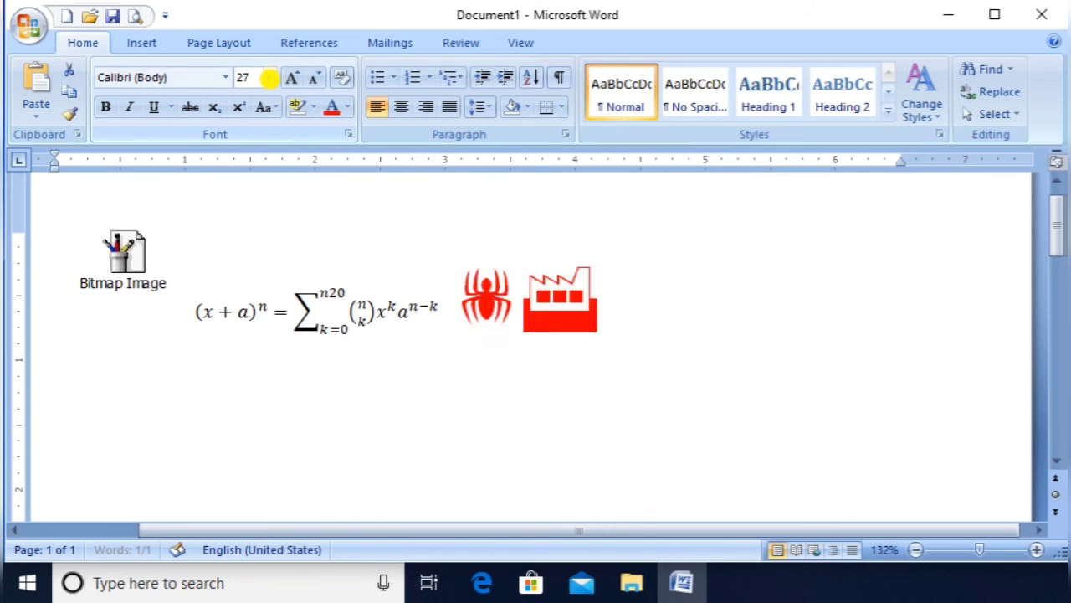
text(])
key(ctrl+z)
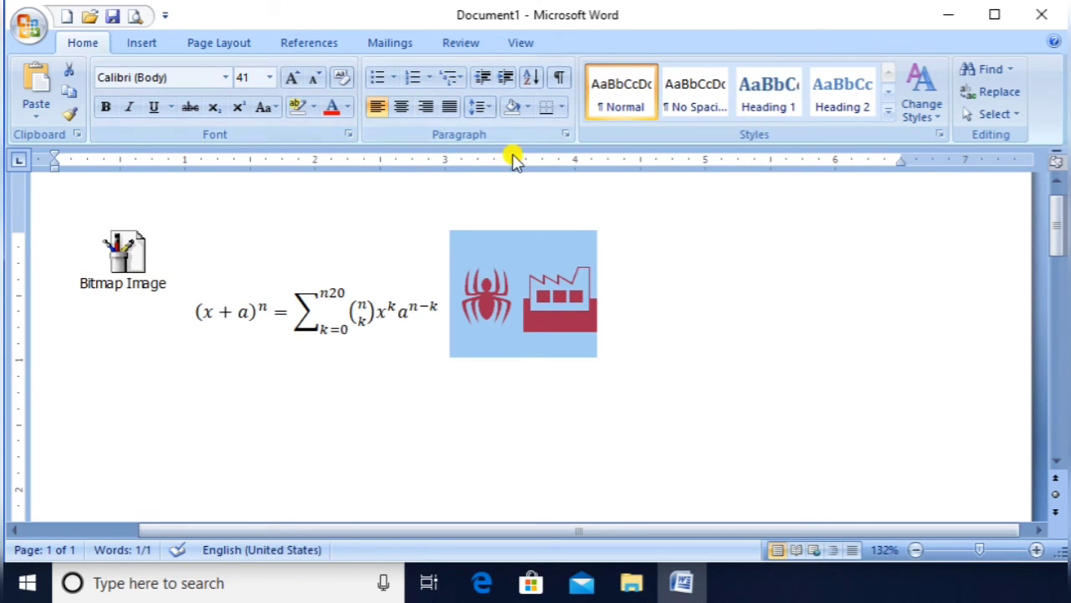
click(607, 327)
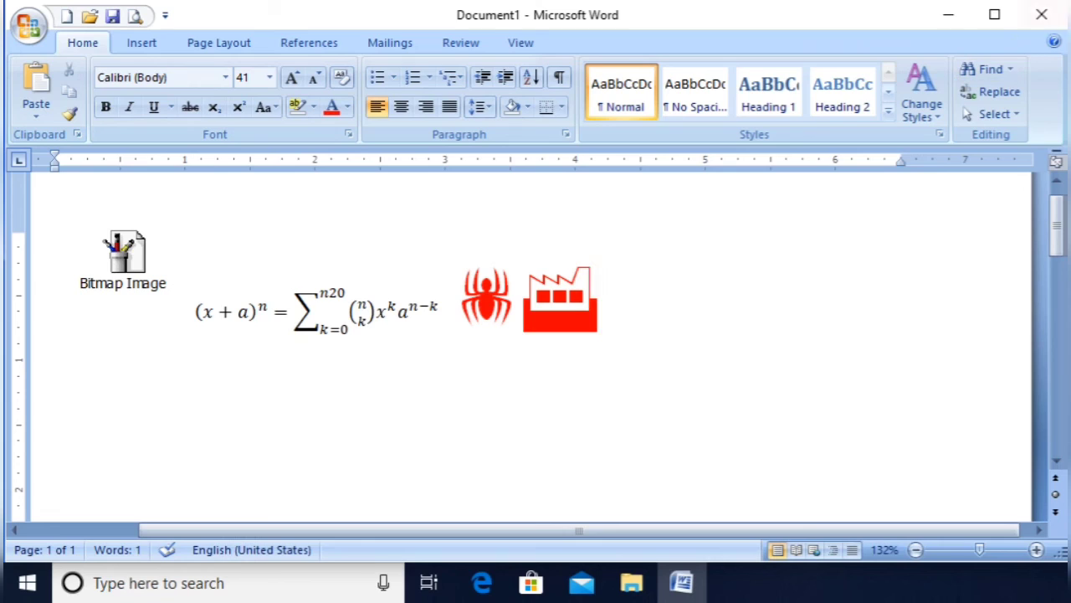